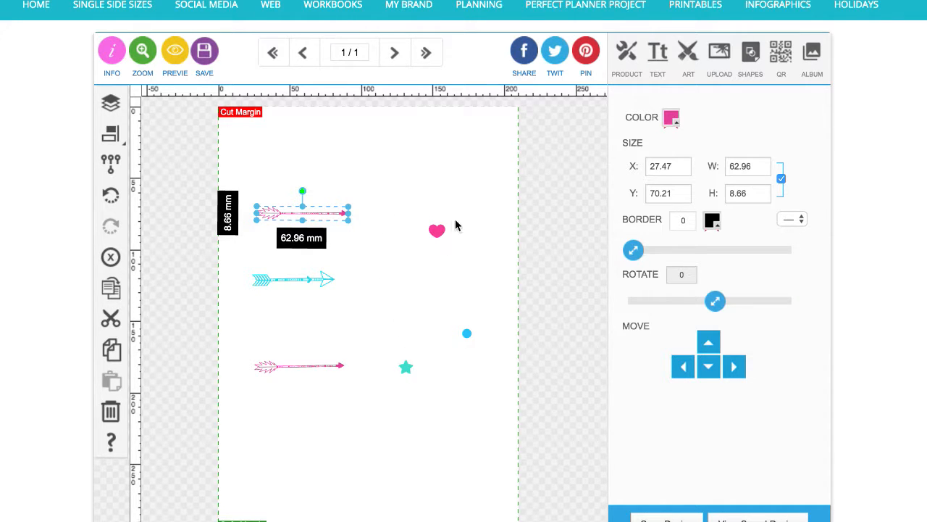
# Rotate the top pink arrow about 23° so it points diagonally down to the right
pyautogui.click(402, 275)
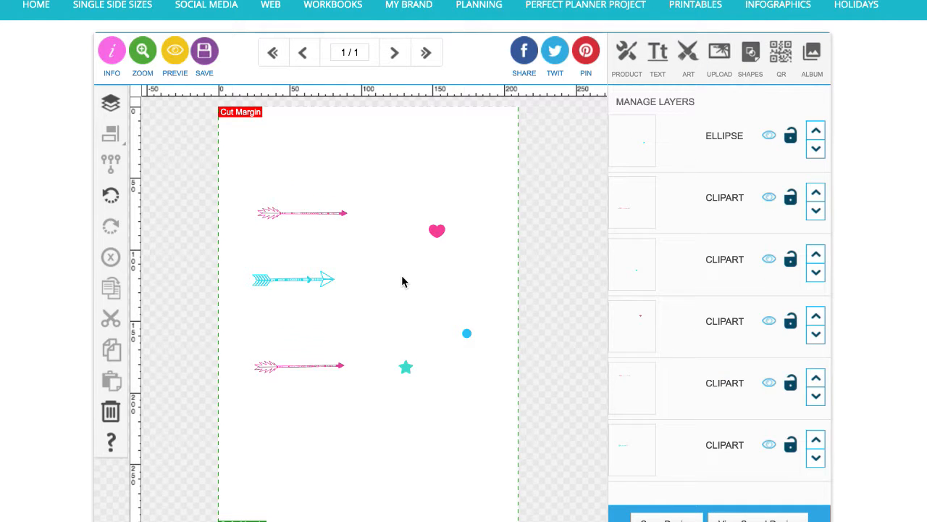
pyautogui.scroll(-1, 401, 275)
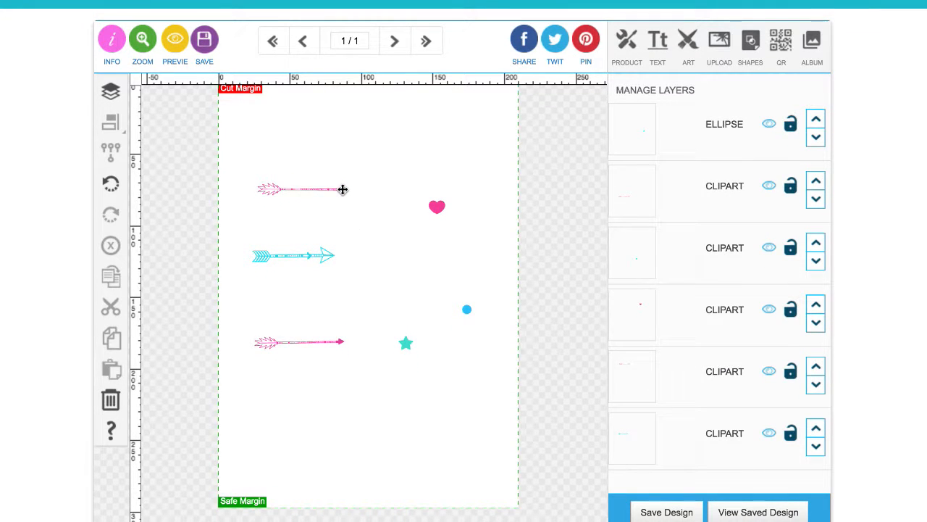
pyautogui.scroll(1, 342, 213)
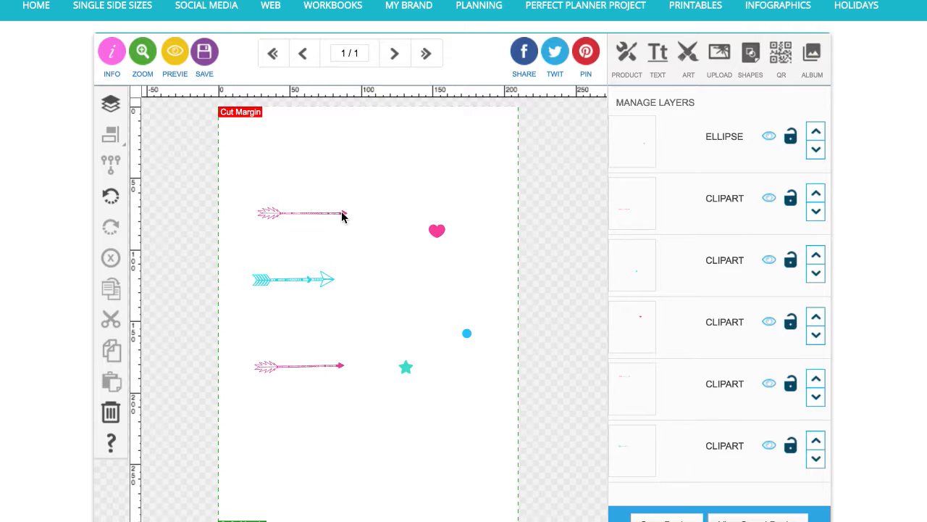
pyautogui.moveTo(344, 215); pyautogui.dragTo(327, 202)
pyautogui.moveTo(283, 177); pyautogui.dragTo(295, 180)
# Rotate the bottom pink arrow to -30° so it points diagonally up to the right
pyautogui.click(340, 364)
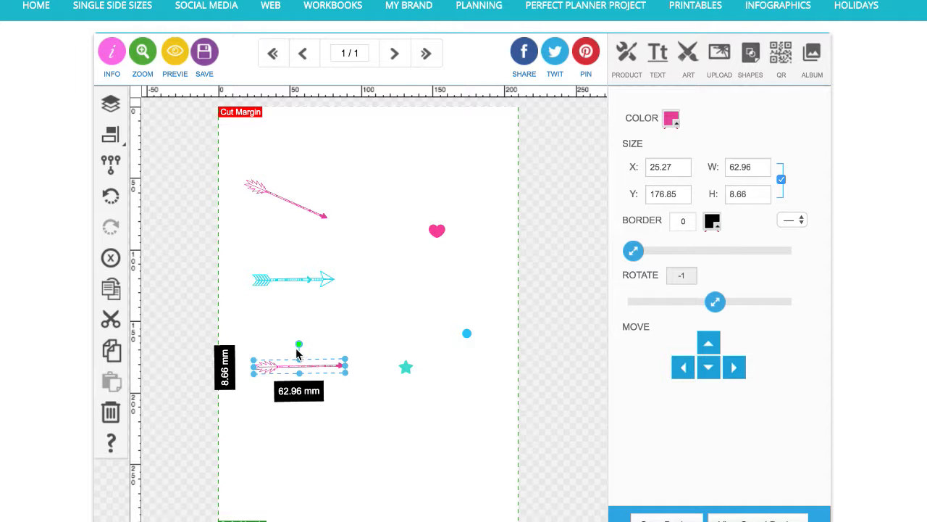
pyautogui.moveTo(297, 344); pyautogui.dragTo(289, 347)
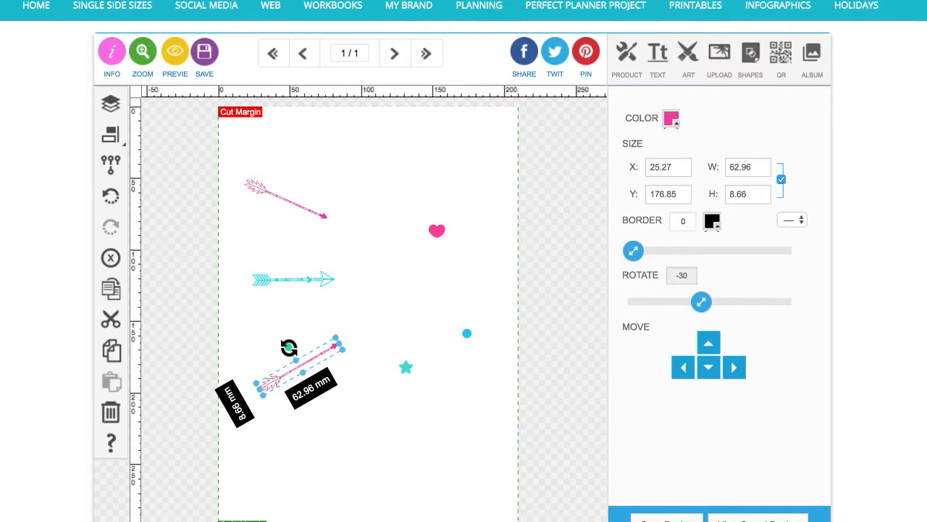
pyautogui.moveTo(332, 347); pyautogui.dragTo(321, 364)
# Move the teal arrow slightly to the left
pyautogui.click(307, 279)
pyautogui.moveTo(307, 279); pyautogui.dragTo(300, 287)
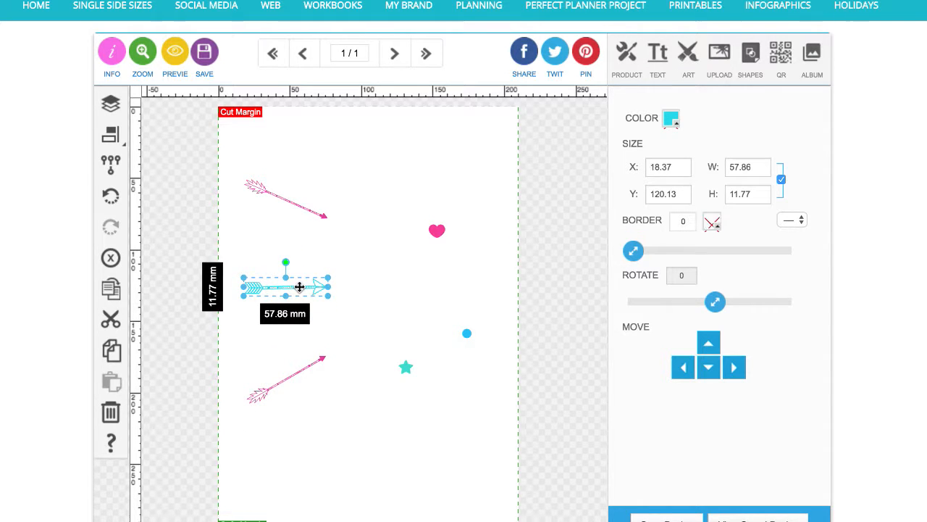
pyautogui.click(401, 288)
# Move the pink heart next to the top arrow and duplicate it four times
pyautogui.moveTo(439, 232); pyautogui.dragTo(380, 243)
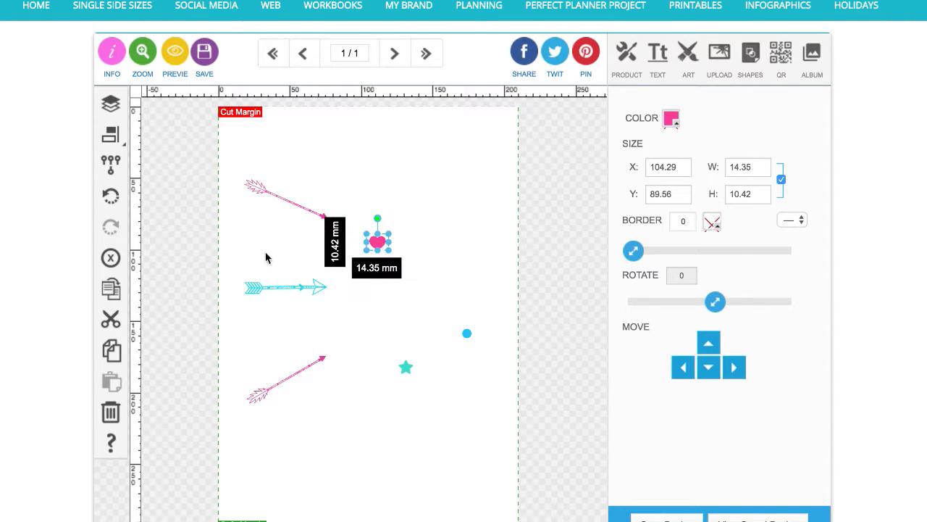
pyautogui.click(114, 292)
pyautogui.click(114, 292)
pyautogui.click(113, 292)
pyautogui.click(114, 292)
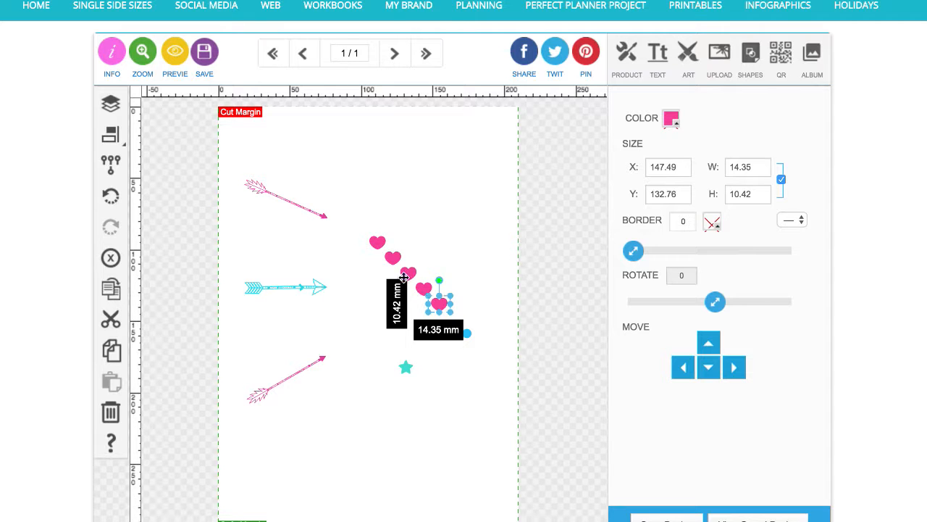
# Select all five hearts and arrange them as a row just below the top pink arrow
pyautogui.moveTo(368, 226); pyautogui.dragTo(451, 315)
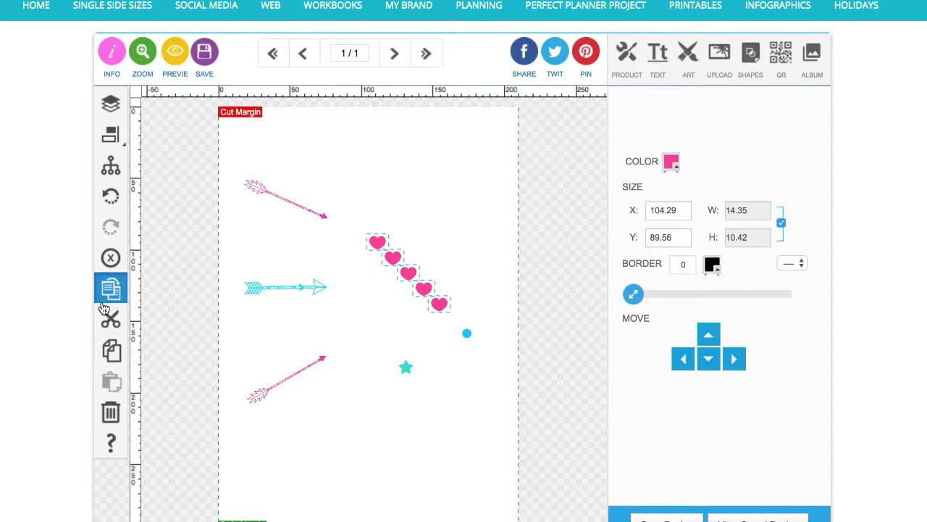
pyautogui.click(110, 164)
pyautogui.moveTo(406, 272); pyautogui.dragTo(282, 244)
pyautogui.moveTo(285, 191); pyautogui.dragTo(265, 199)
pyautogui.moveTo(304, 254); pyautogui.dragTo(307, 251)
pyautogui.click(111, 166)
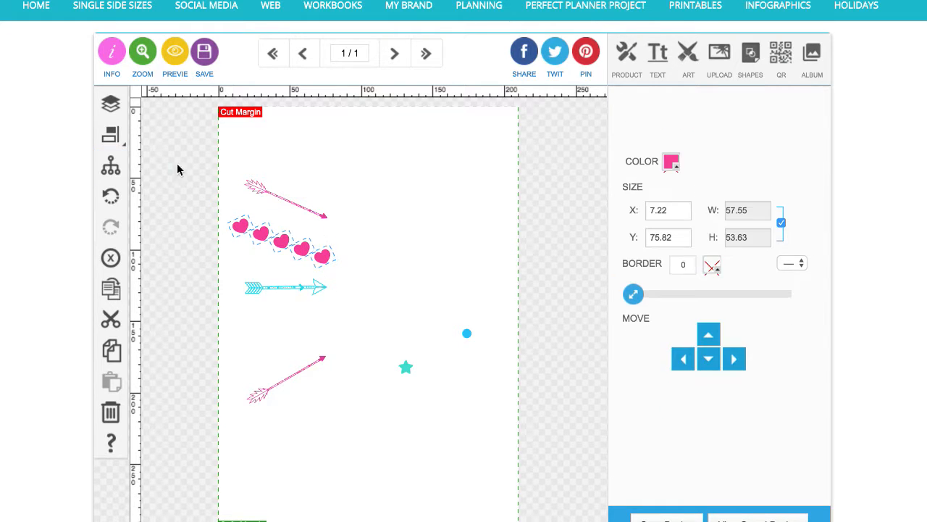
# Select the five hearts together and group them
pyautogui.click(242, 222)
pyautogui.click(243, 226)
pyautogui.moveTo(234, 203); pyautogui.dragTo(329, 237)
pyautogui.click(283, 242)
pyautogui.click(303, 254)
pyautogui.click(358, 288)
pyautogui.click(323, 256)
pyautogui.click(367, 273)
pyautogui.moveTo(216, 213); pyautogui.dragTo(332, 266)
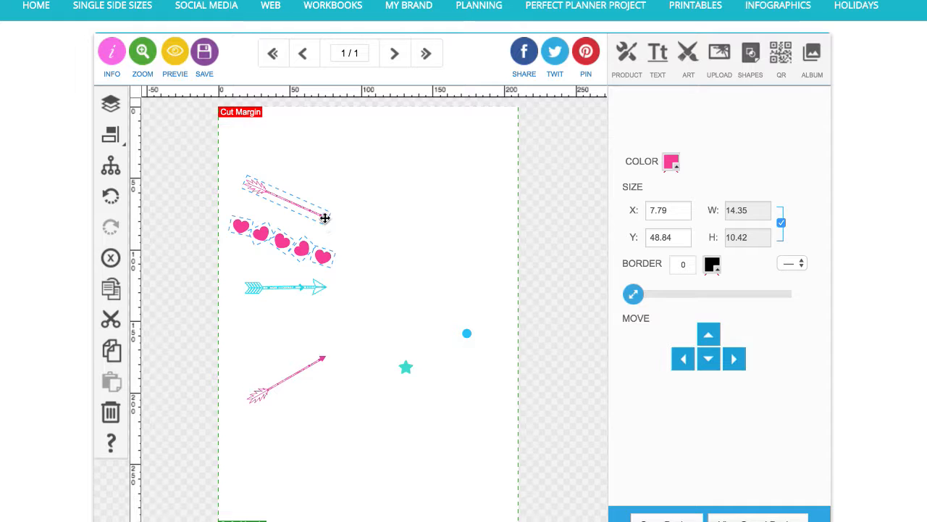
pyautogui.click(347, 199)
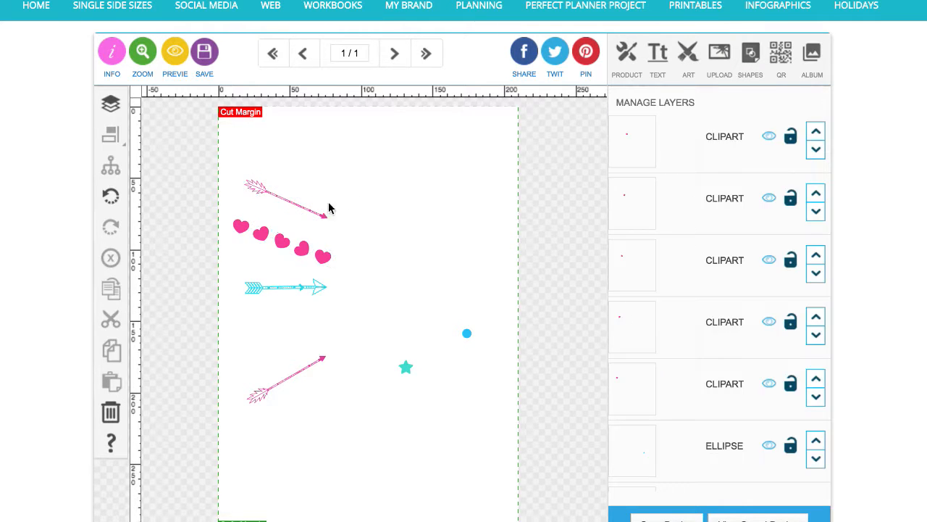
pyautogui.click(243, 224)
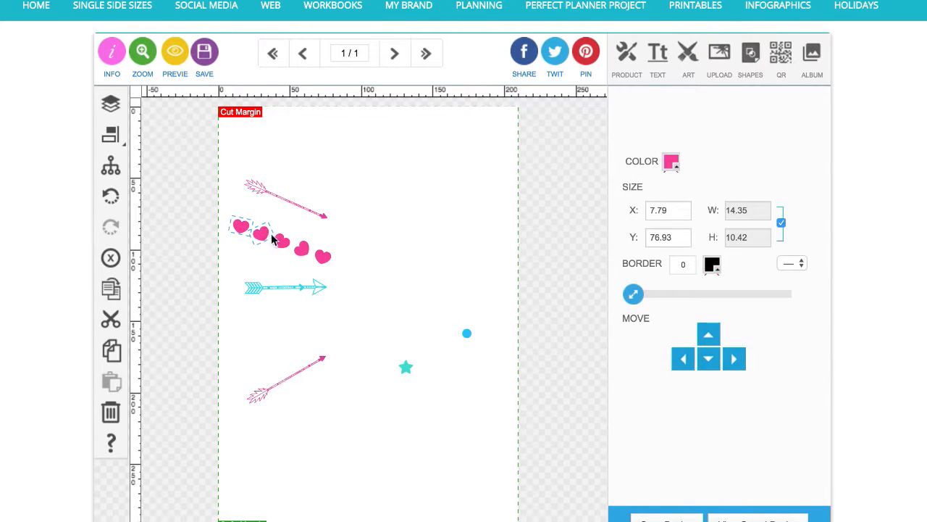
pyautogui.keyDown('shift'); pyautogui.click(285, 244); pyautogui.keyUp('shift')
pyautogui.keyDown('shift'); pyautogui.click(302, 249); pyautogui.keyUp('shift')
pyautogui.click(111, 165)
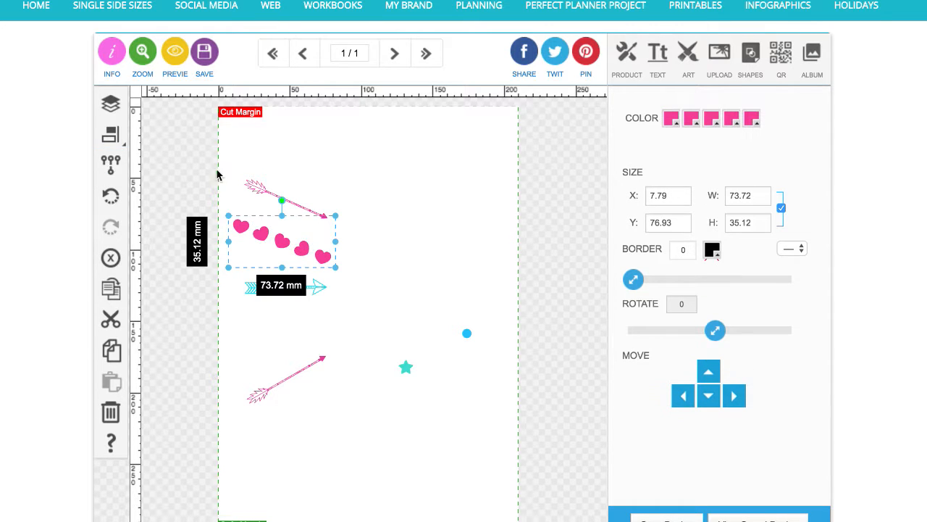
# Duplicate the heart group, move the copy down above the bottom arrow, and rotate it to -51°
pyautogui.click(107, 292)
pyautogui.moveTo(302, 259); pyautogui.dragTo(295, 331)
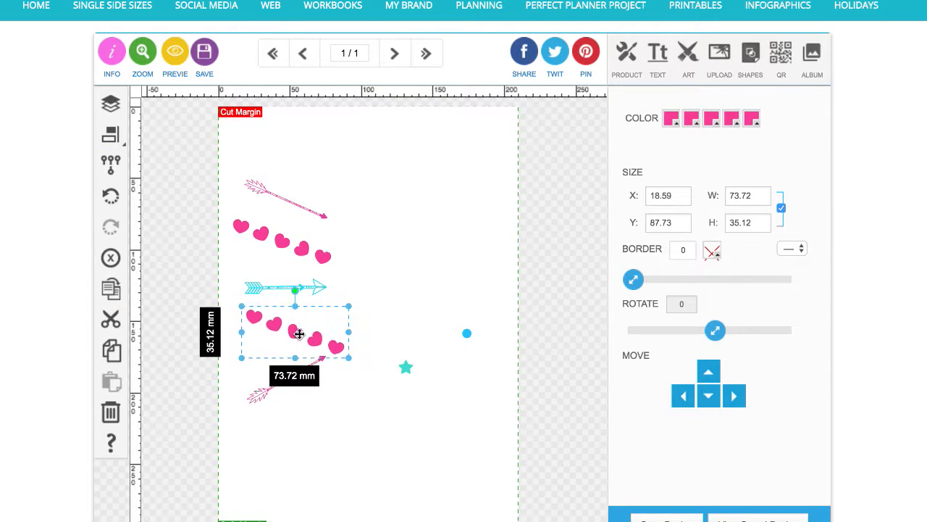
pyautogui.moveTo(298, 289); pyautogui.dragTo(293, 345)
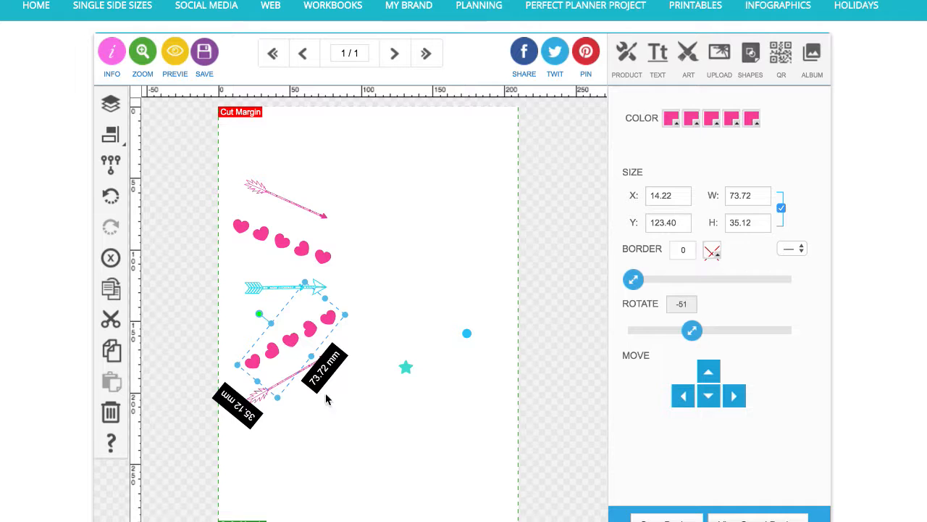
# Select both pink arrows and center-align them horizontally relative to each other
pyautogui.click(341, 433)
pyautogui.moveTo(323, 361); pyautogui.dragTo(322, 357)
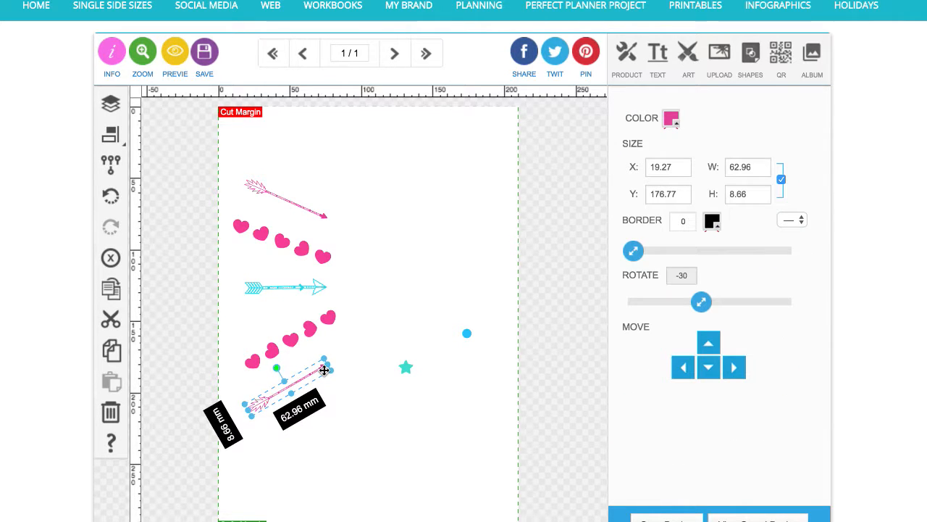
pyautogui.click(323, 215)
pyautogui.click(364, 319)
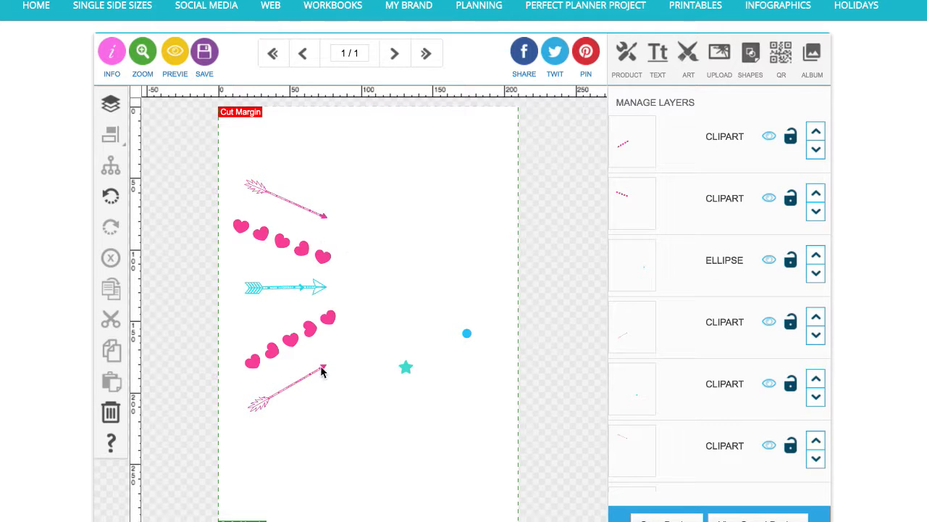
pyautogui.click(321, 217)
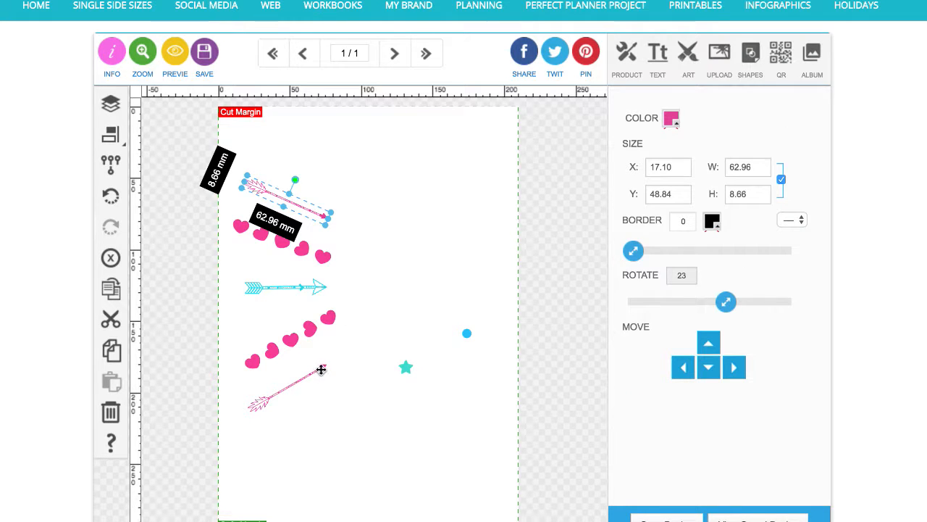
pyautogui.keyDown('shift'); pyautogui.click(320, 370); pyautogui.keyUp('shift')
pyautogui.click(110, 137)
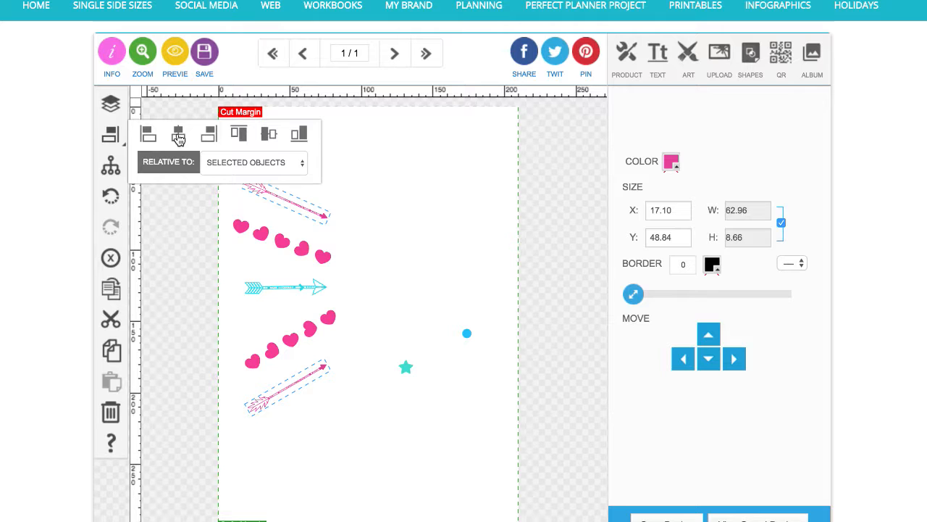
pyautogui.click(179, 136)
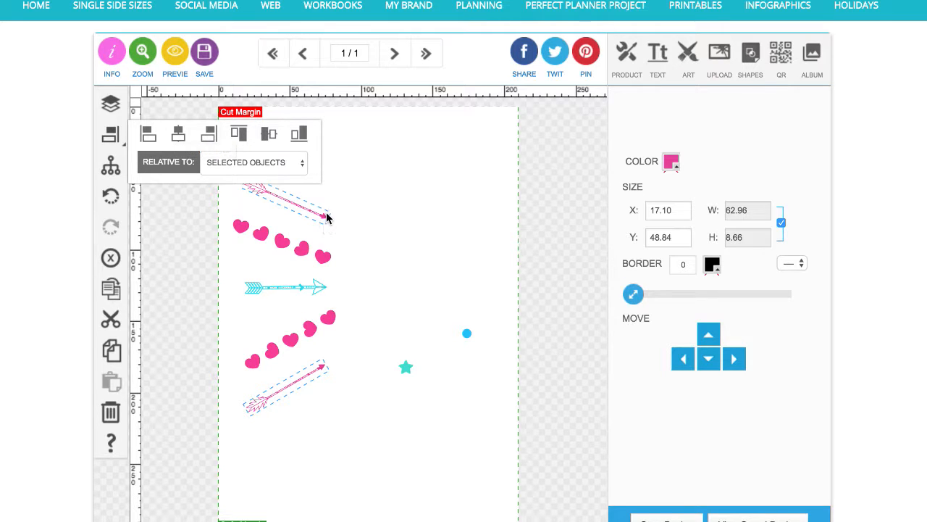
pyautogui.click(363, 219)
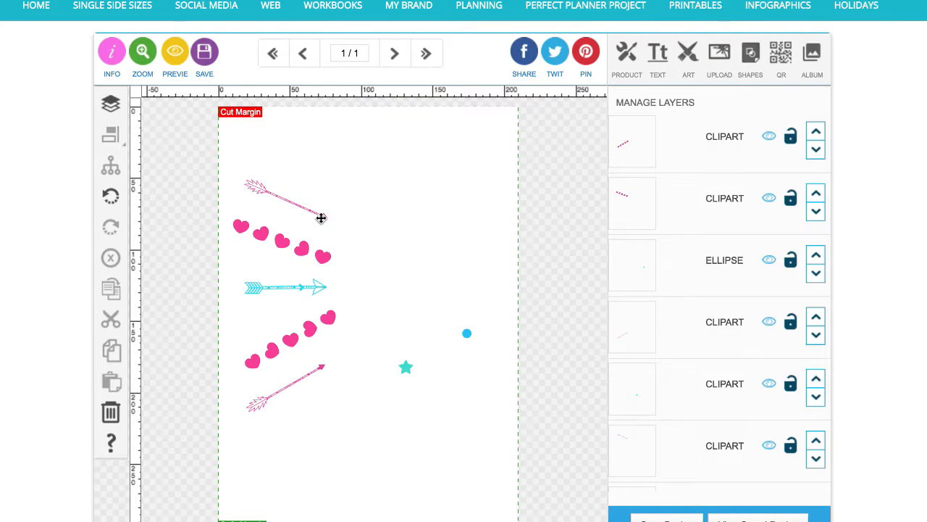
# Shift the top pink arrow right, then center-align both pink arrows horizontally again
pyautogui.moveTo(321, 215); pyautogui.dragTo(341, 215)
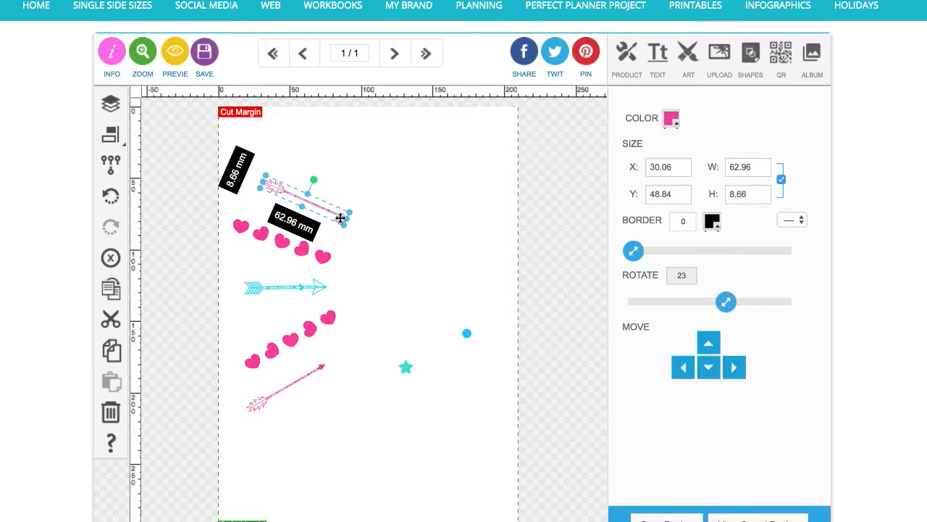
pyautogui.click(321, 370)
pyautogui.click(323, 368)
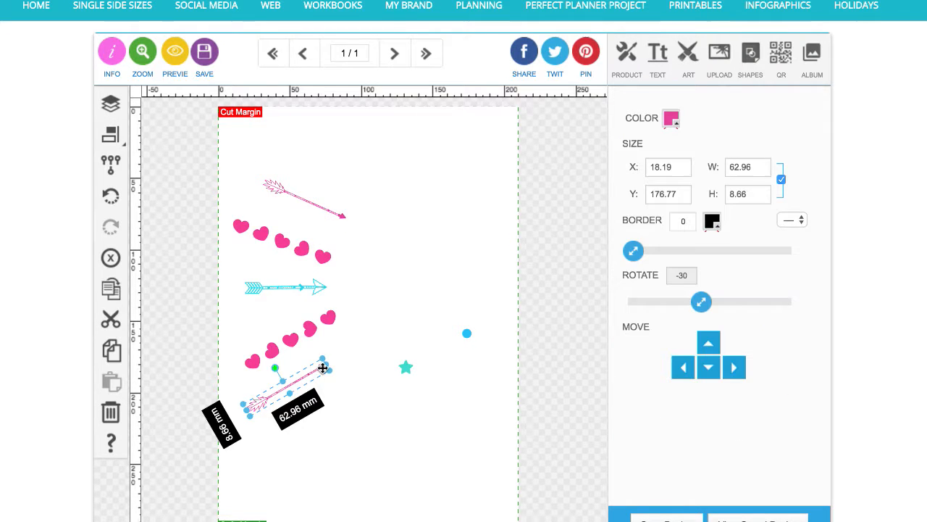
pyautogui.click(342, 218)
pyautogui.click(343, 218)
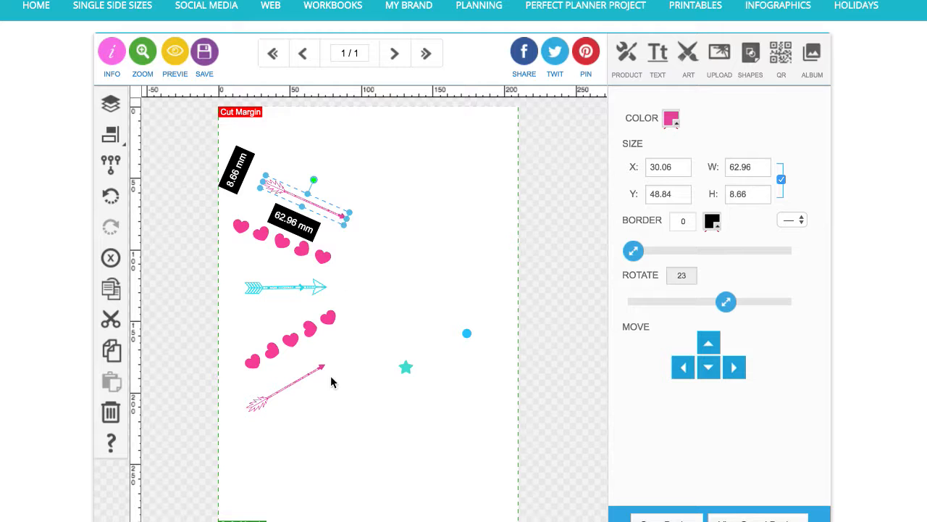
pyautogui.keyDown('shift'); pyautogui.click(321, 369); pyautogui.keyUp('shift')
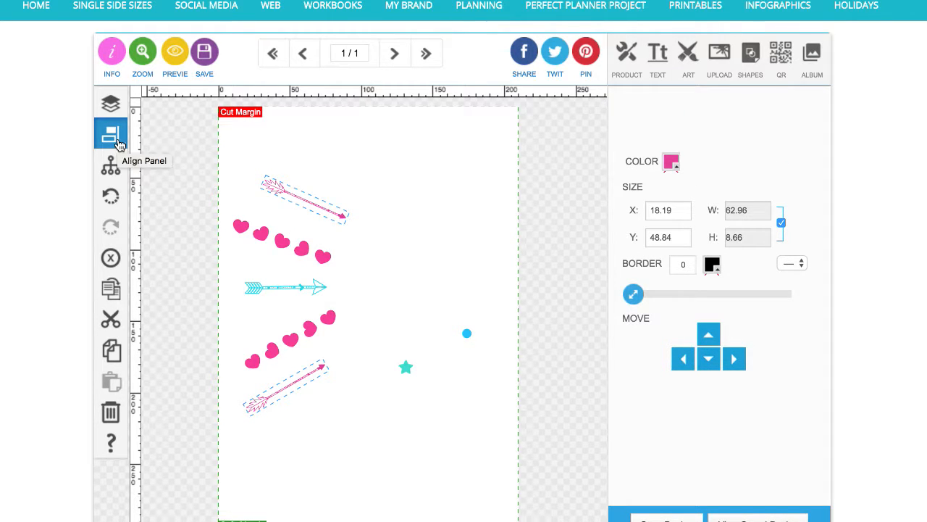
pyautogui.click(119, 144)
pyautogui.click(180, 137)
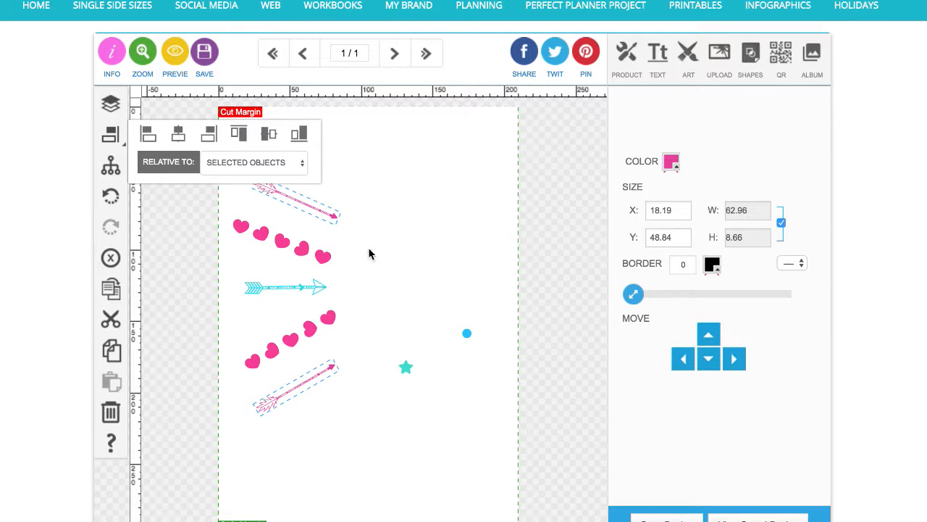
pyautogui.click(330, 230)
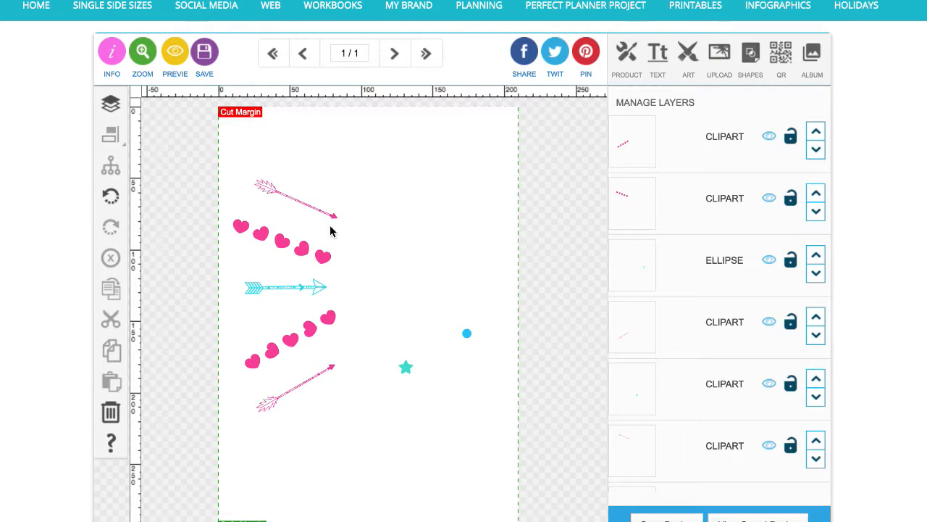
# Select both pink arrows and move them left together
pyautogui.click(337, 217)
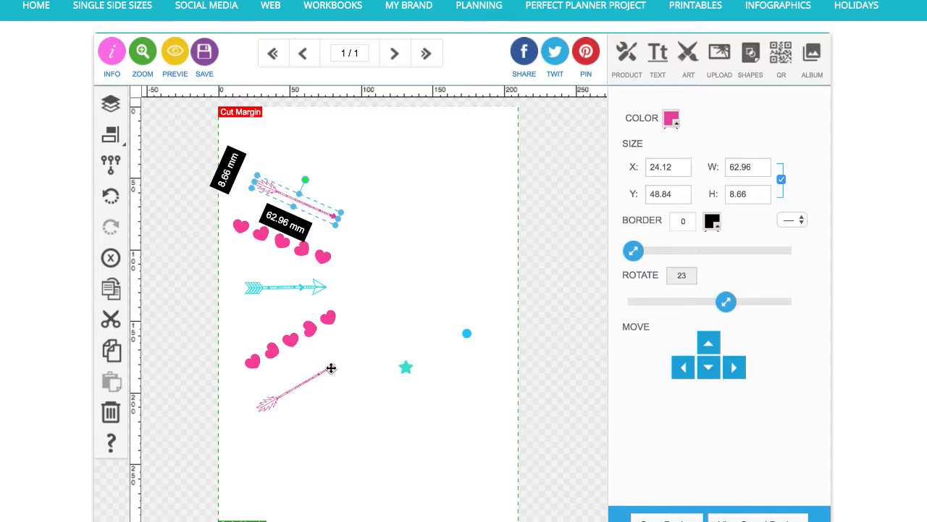
pyautogui.keyDown('shift'); pyautogui.click(330, 368); pyautogui.keyUp('shift')
pyautogui.moveTo(329, 367); pyautogui.dragTo(317, 368)
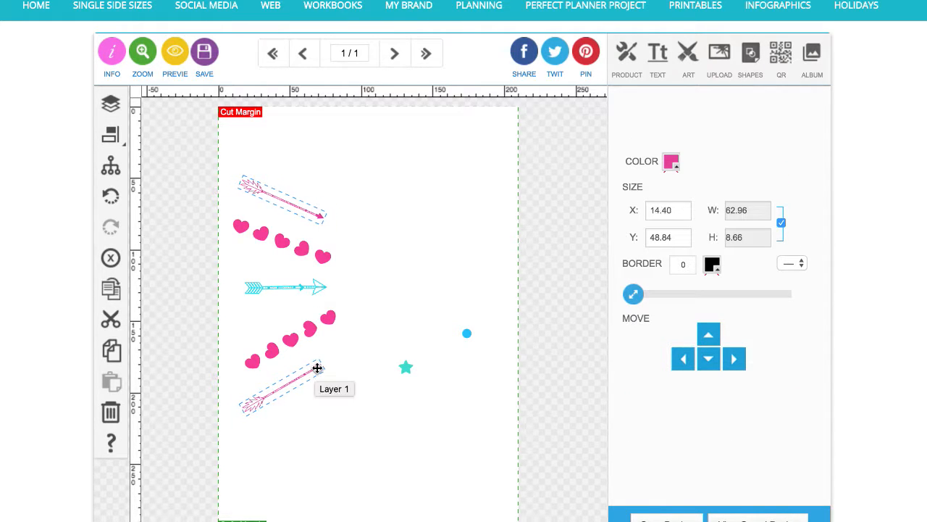
pyautogui.click(195, 190)
# Move the teal star up and duplicate it into a diagonal row of four stars
pyautogui.moveTo(410, 369); pyautogui.dragTo(424, 277)
pyautogui.click(110, 288)
pyautogui.click(110, 288)
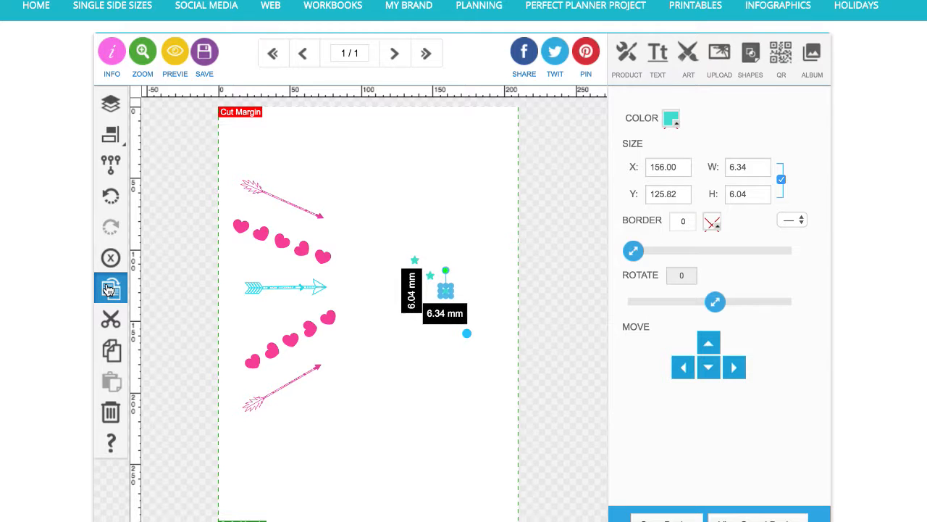
pyautogui.click(110, 287)
# Move the blue dot down toward the lower part of the page
pyautogui.click(428, 396)
pyautogui.moveTo(466, 332); pyautogui.dragTo(391, 425)
pyautogui.click(396, 400)
# Select the four teal stars and group them
pyautogui.moveTo(397, 241); pyautogui.dragTo(470, 328)
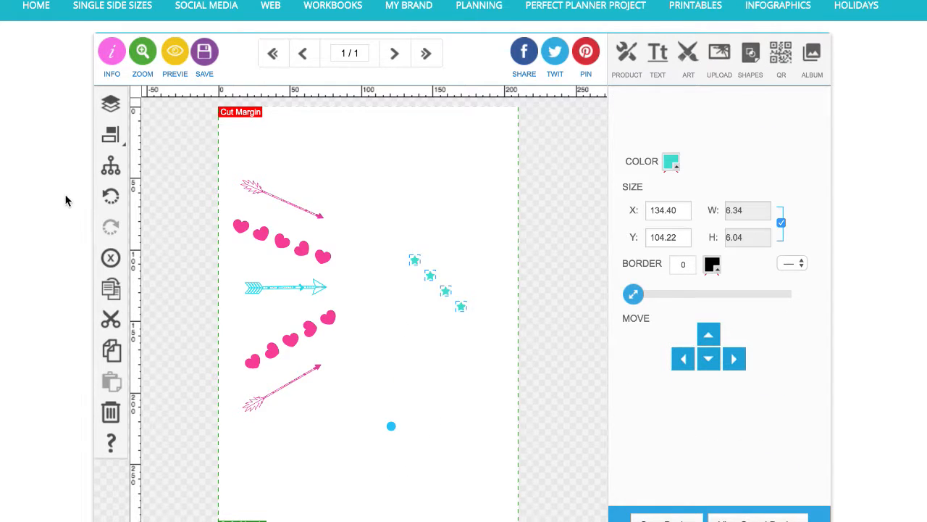
pyautogui.click(110, 165)
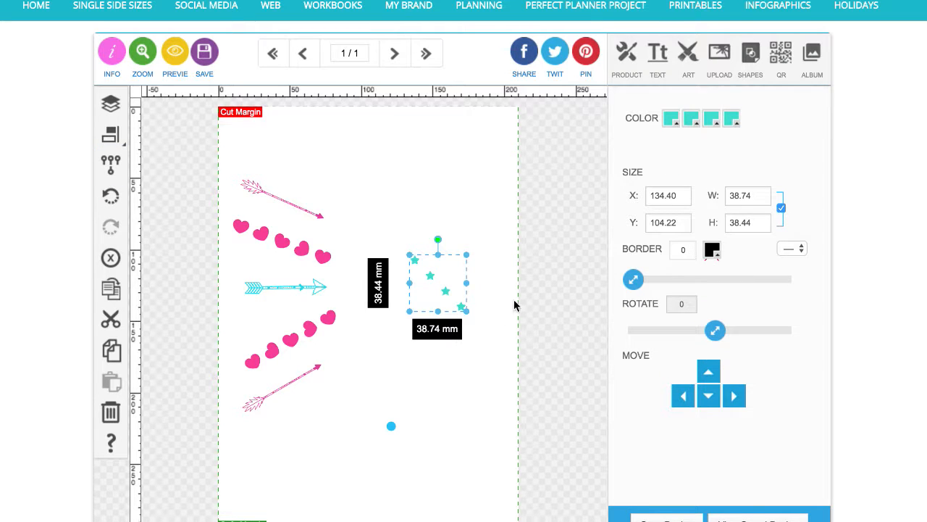
# Rotate the star group to -22° and move it up beside the top pink arrow
pyautogui.moveTo(437, 239); pyautogui.dragTo(421, 242)
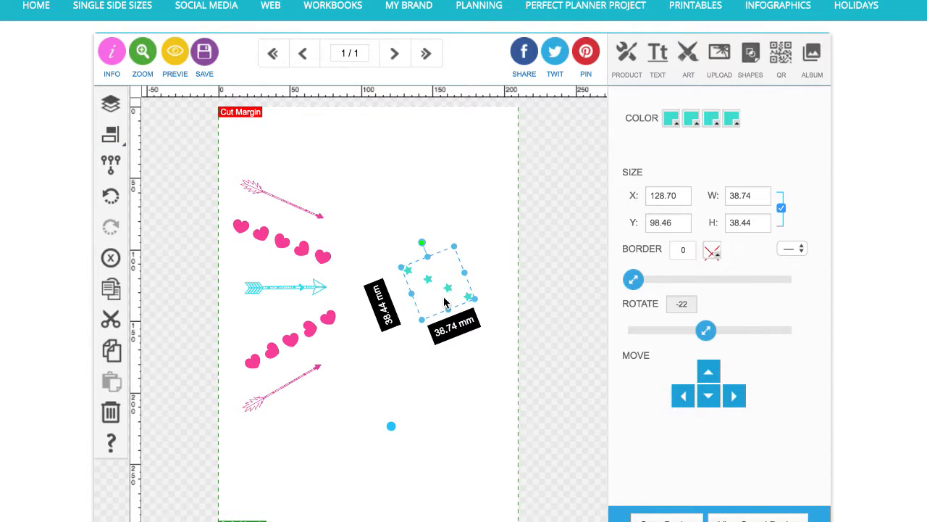
pyautogui.moveTo(446, 291); pyautogui.dragTo(297, 226)
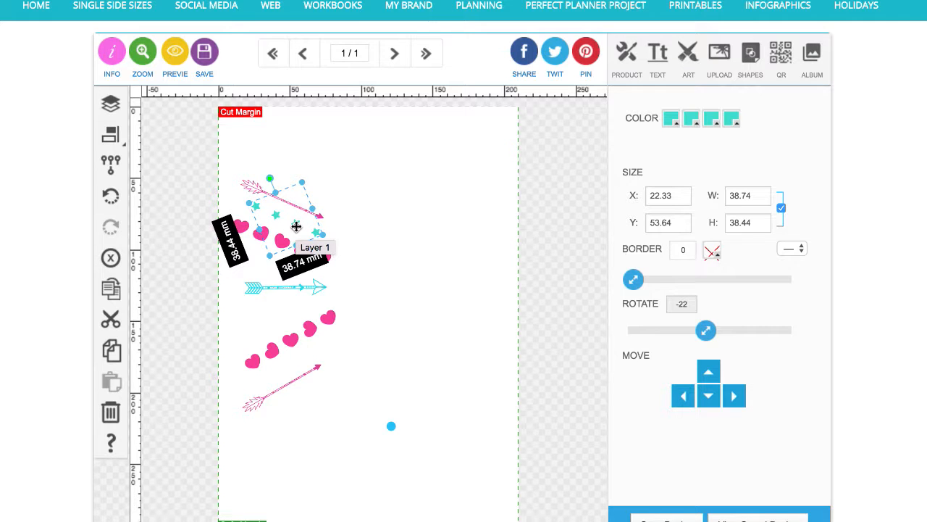
# Ungroup the teal star group and reposition individual stars beneath the top pink arrow
pyautogui.click(111, 164)
pyautogui.click(263, 156)
pyautogui.click(260, 208)
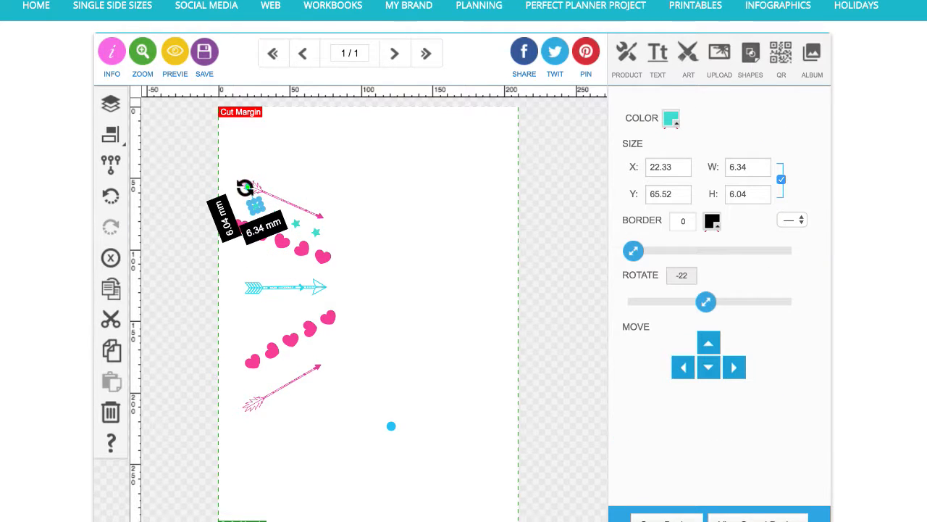
pyautogui.click(299, 226)
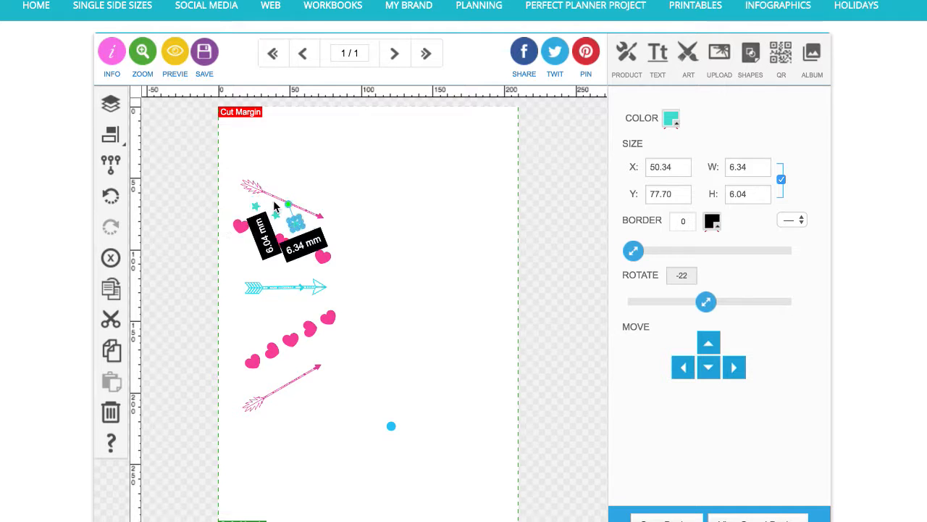
pyautogui.moveTo(286, 206)
pyautogui.mouseDown()
pyautogui.moveTo(311, 213)
pyautogui.moveTo(301, 216)
pyautogui.mouseUp()
pyautogui.click(316, 233)
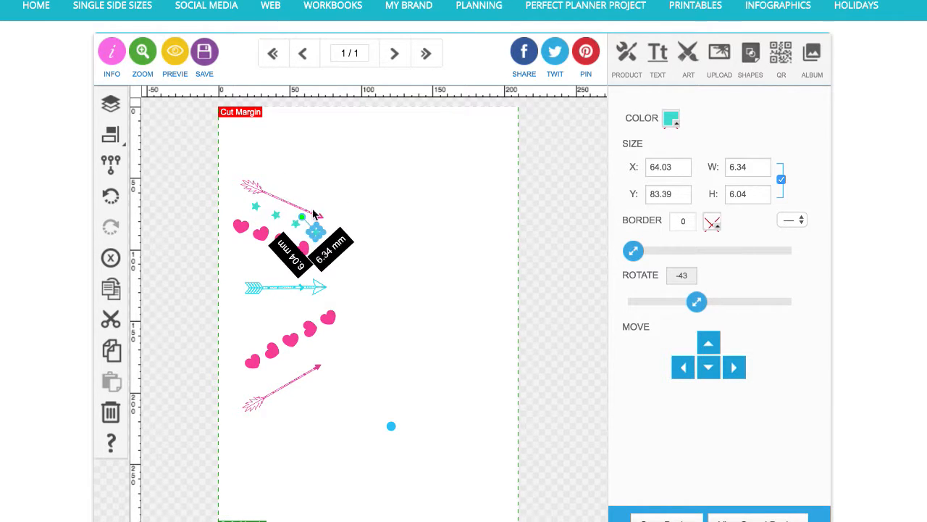
# Select the four teal stars and group them again
pyautogui.click(368, 181)
pyautogui.click(319, 233)
pyautogui.click(301, 227)
pyautogui.moveTo(296, 224); pyautogui.dragTo(256, 208)
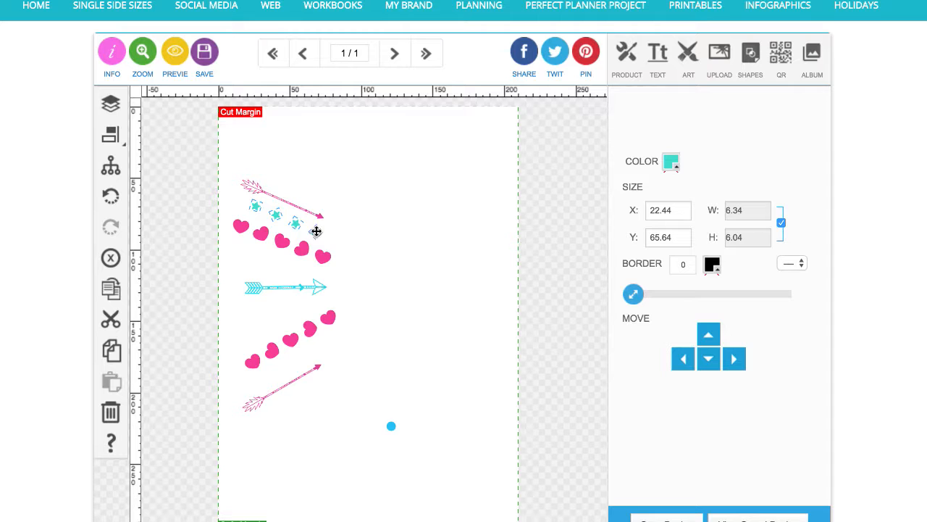
pyautogui.click(111, 165)
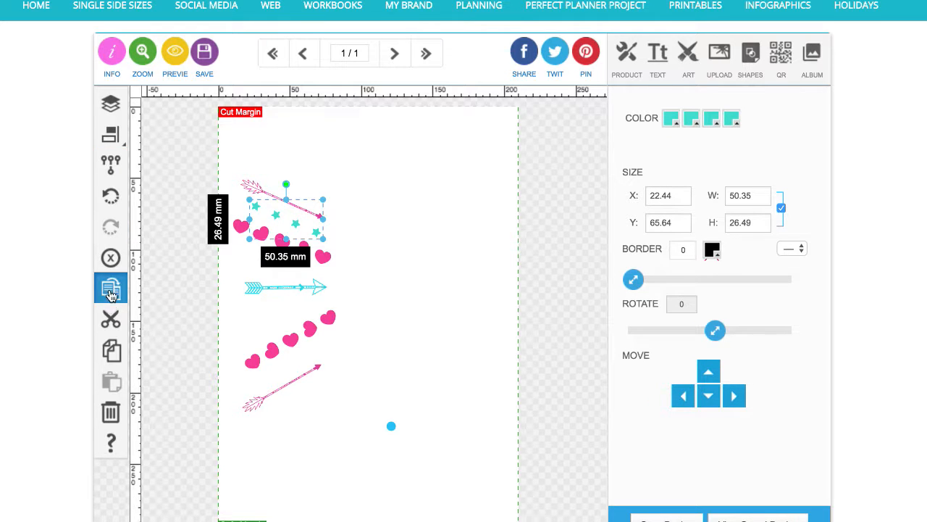
# Duplicate the star group, move the copy beside the lower heart row, and rotate it to -55°
pyautogui.click(111, 292)
pyautogui.moveTo(291, 232); pyautogui.dragTo(315, 360)
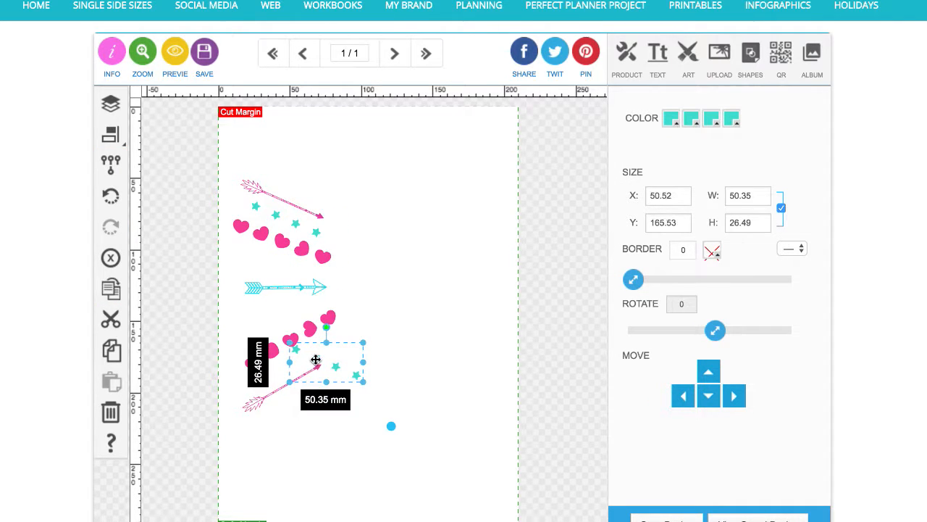
pyautogui.moveTo(326, 328); pyautogui.dragTo(264, 341)
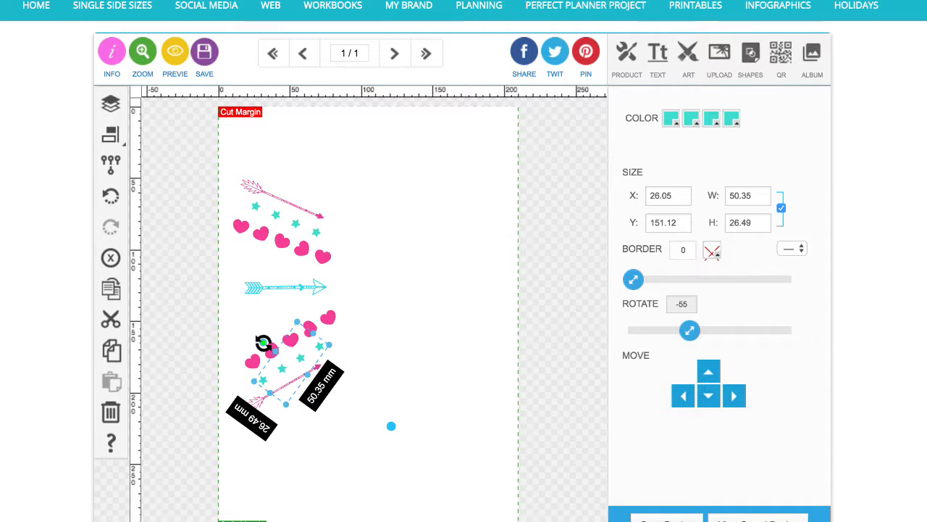
pyautogui.click(408, 360)
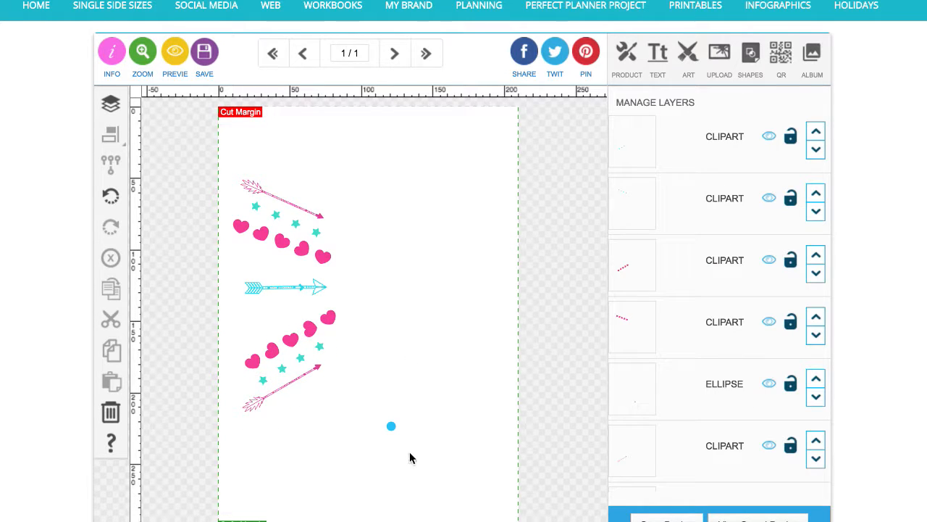
# Move the blue dot beside the lower heart row and duplicate it into a short diagonal trail of dots
pyautogui.moveTo(391, 423); pyautogui.dragTo(314, 313)
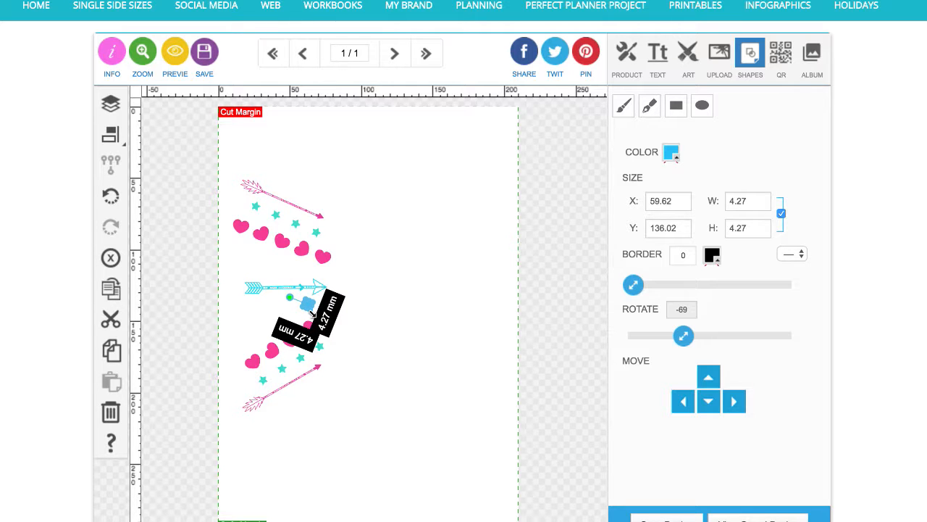
pyautogui.click(111, 288)
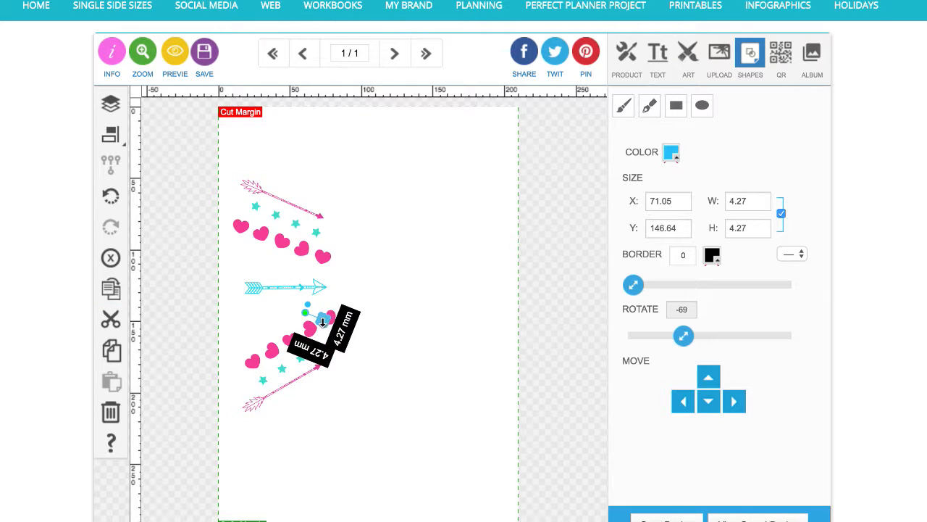
pyautogui.click(143, 51)
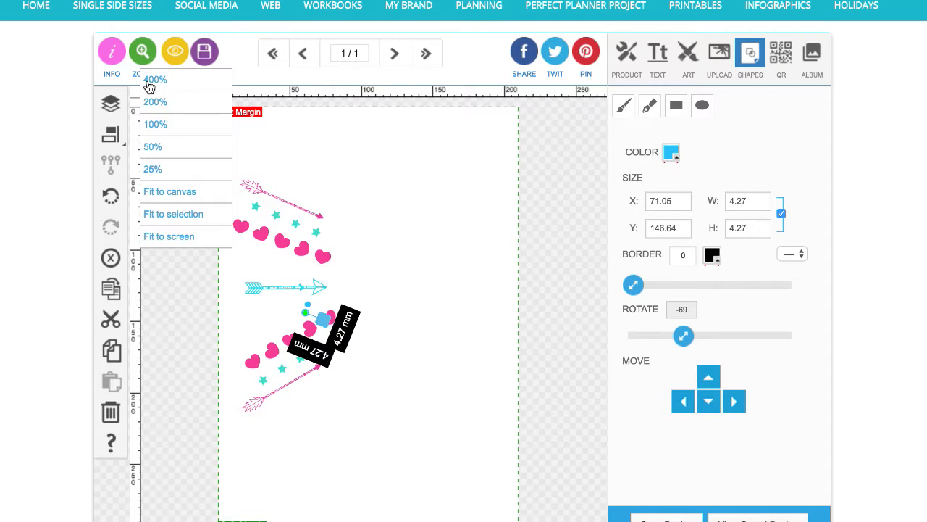
pyautogui.click(152, 81)
pyautogui.hscroll(-5, 298, 277)
pyautogui.scroll(-2, 297, 277)
pyautogui.moveTo(544, 298); pyautogui.dragTo(299, 221)
pyautogui.hscroll(-5, 326, 267)
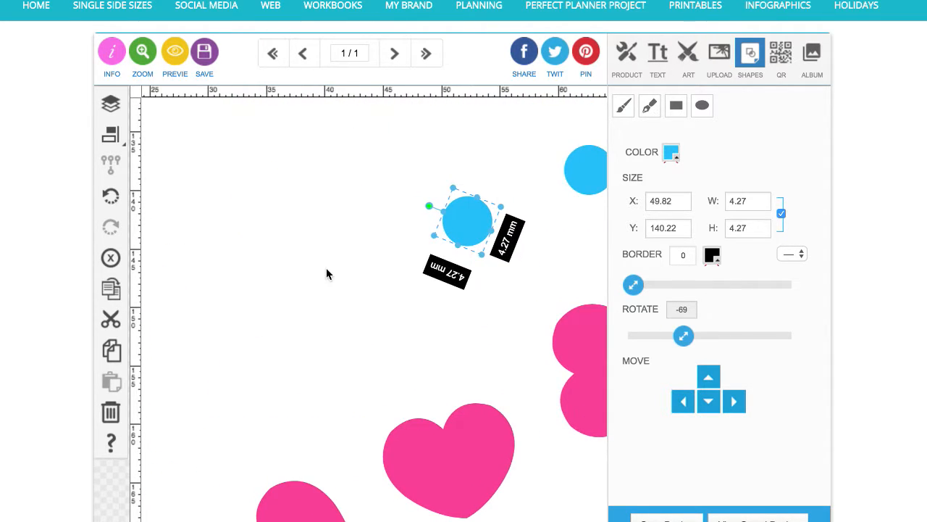
pyautogui.click(143, 50)
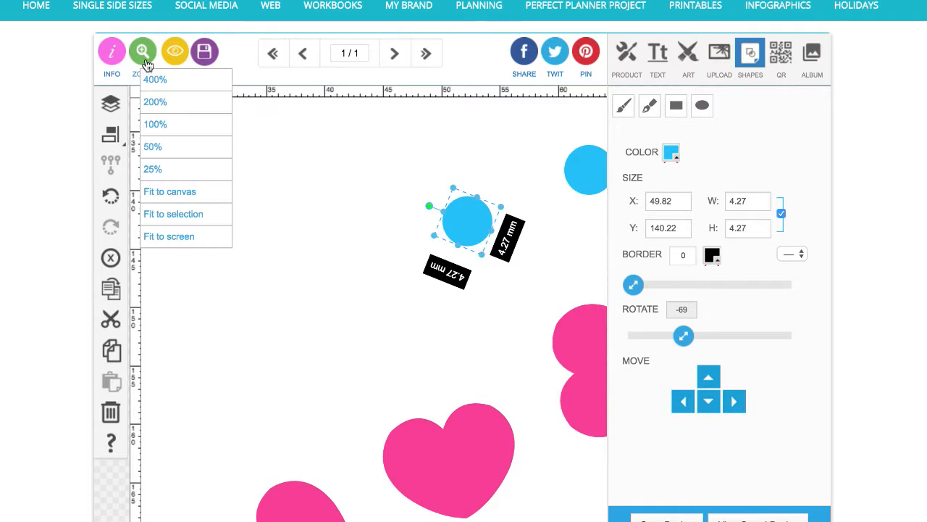
pyautogui.click(154, 101)
pyautogui.click(111, 288)
pyautogui.moveTo(435, 284); pyautogui.dragTo(364, 295)
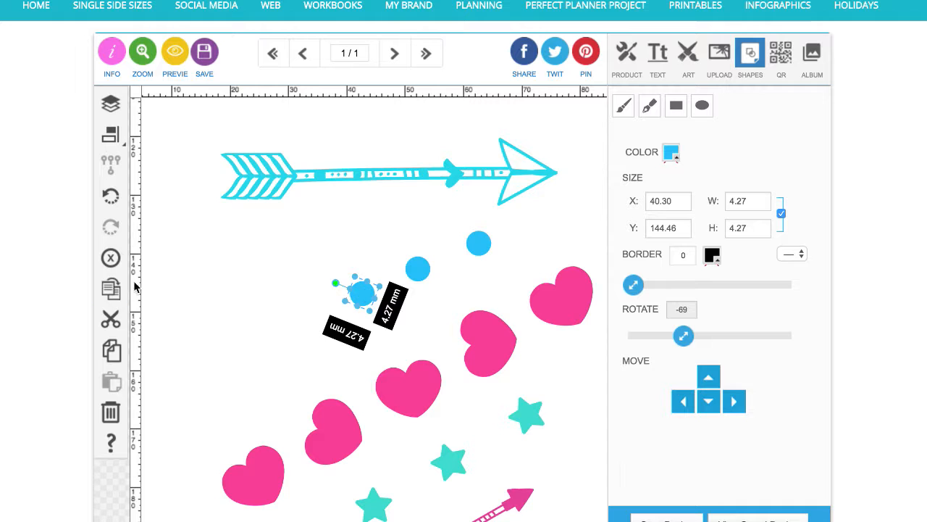
# Duplicate another dot and add it to the trail beneath the cyan arrow
pyautogui.click(111, 288)
pyautogui.moveTo(380, 310); pyautogui.dragTo(313, 313)
pyautogui.click(111, 289)
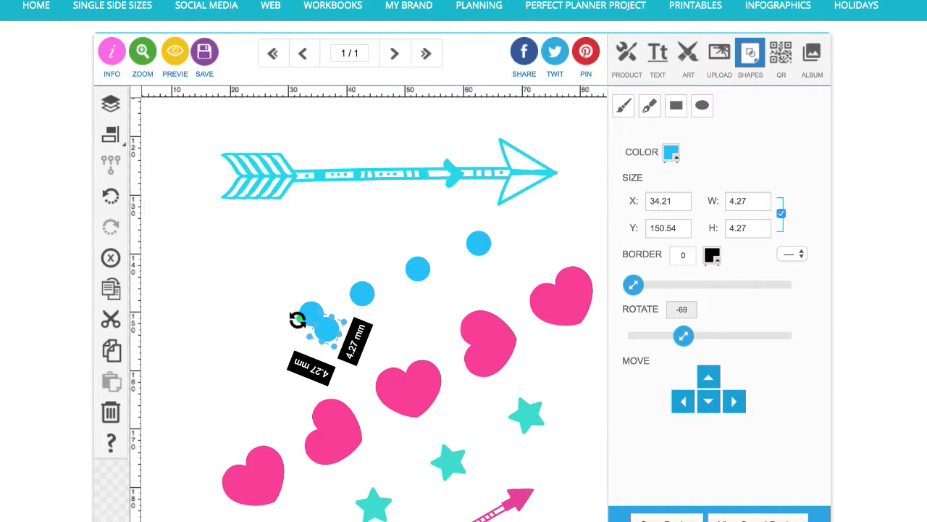
pyautogui.click(142, 52)
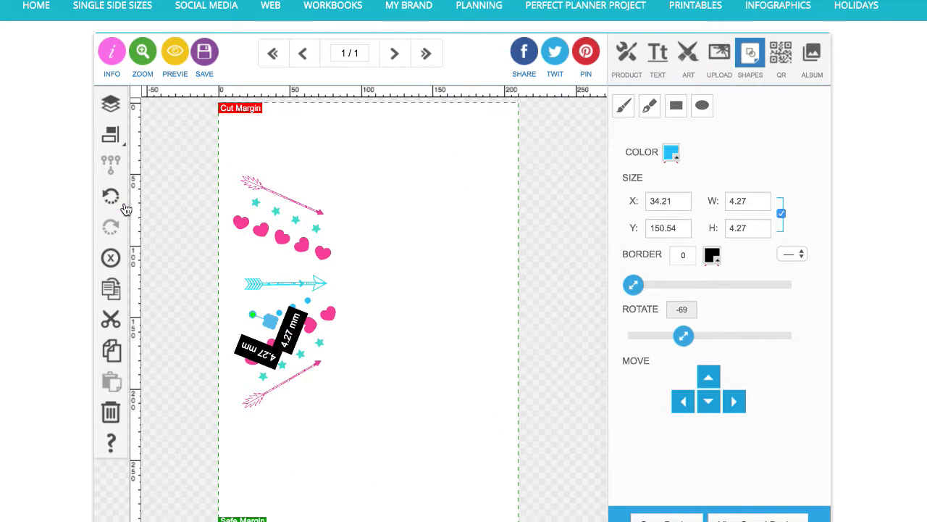
pyautogui.click(141, 52)
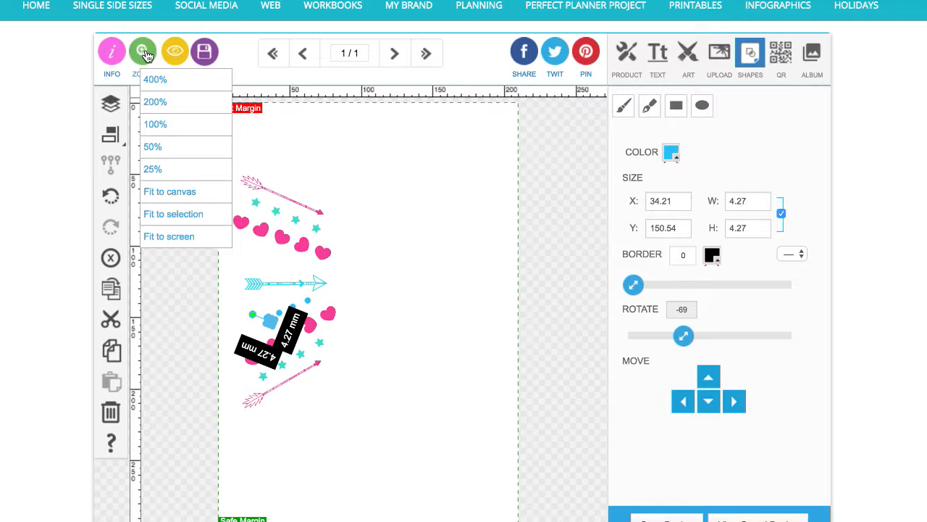
pyautogui.click(168, 124)
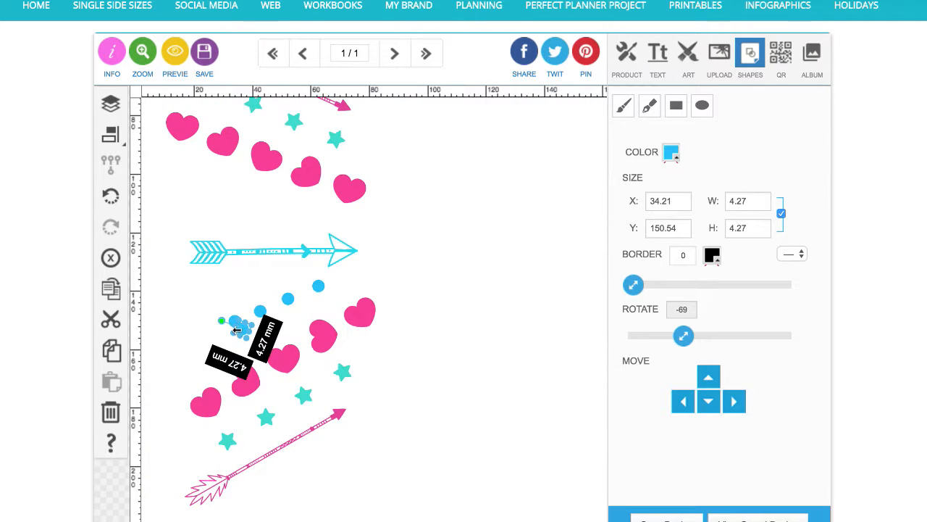
# Move a dot copy into the open space at right and duplicate it into a diagonal row of dots
pyautogui.moveTo(243, 331); pyautogui.dragTo(457, 230)
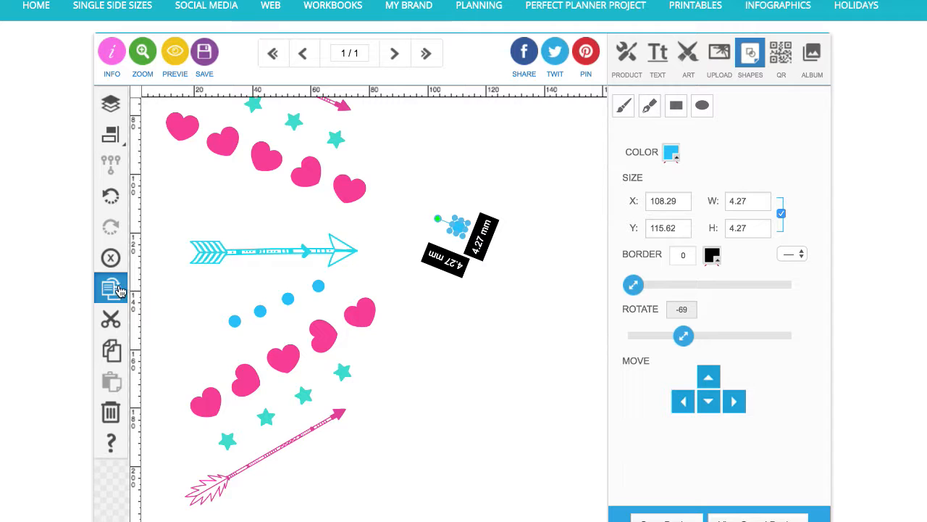
pyautogui.click(120, 290)
pyautogui.click(120, 290)
pyautogui.click(119, 290)
pyautogui.click(119, 290)
pyautogui.click(119, 290)
pyautogui.click(120, 289)
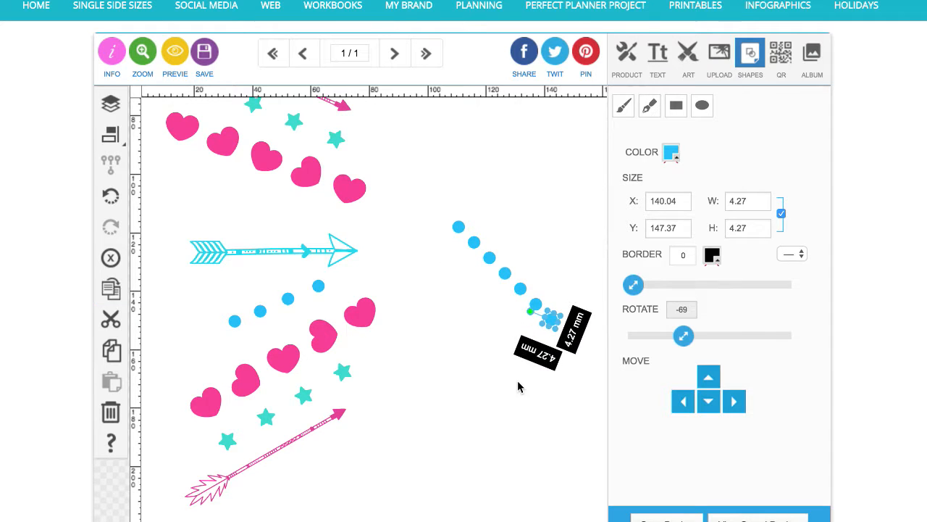
pyautogui.click(518, 386)
# Select the right-hand dot row, align the dots to their horizontal middle, and group them
pyautogui.hscroll(3, 432, 361)
pyautogui.moveTo(339, 203); pyautogui.dragTo(483, 345)
pyautogui.click(113, 135)
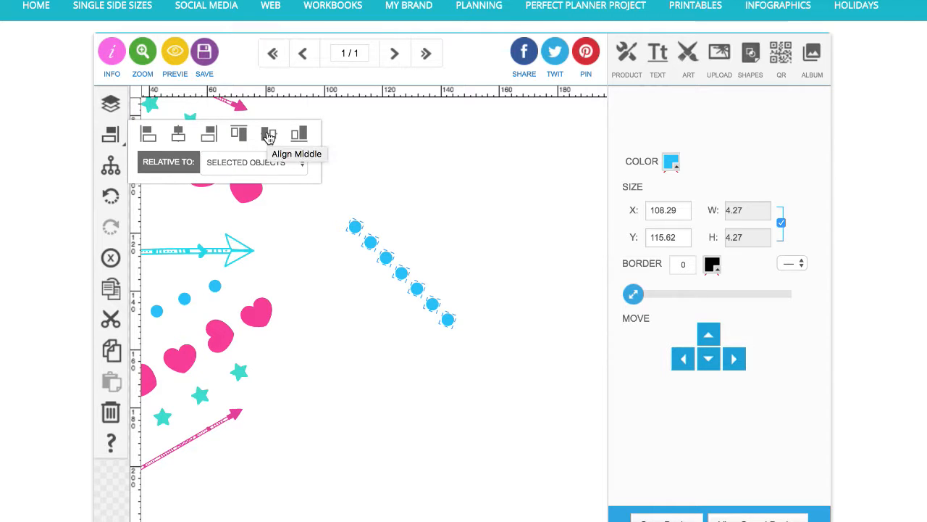
pyautogui.click(269, 136)
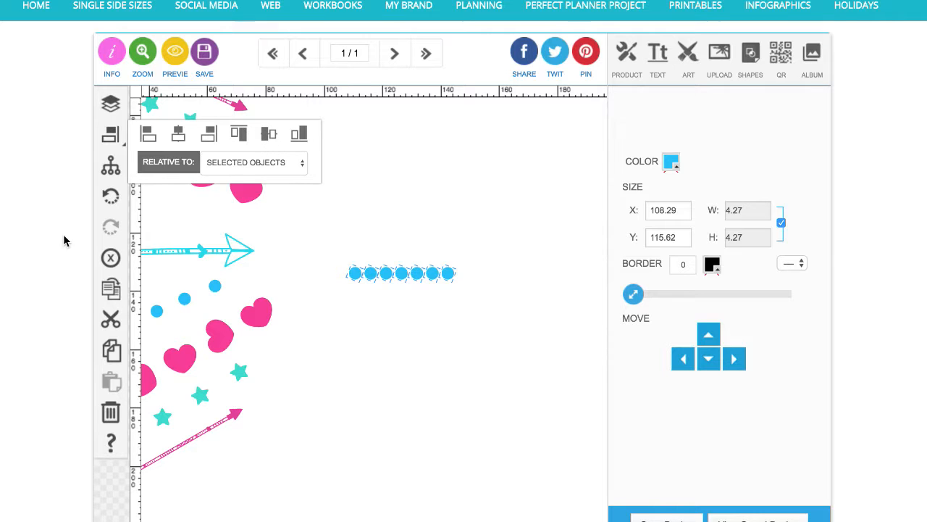
pyautogui.click(110, 166)
# Select the four-dot trail beside the lower hearts and delete it
pyautogui.hscroll(-3, 407, 295)
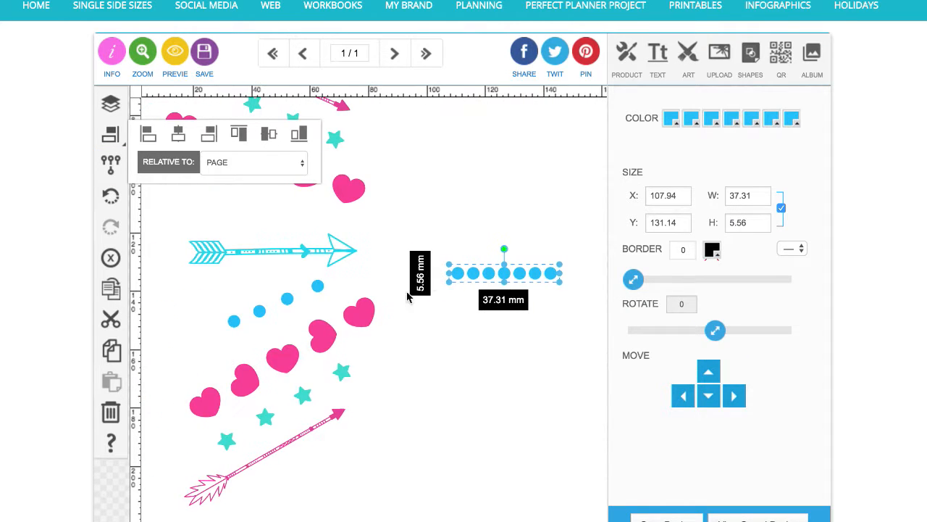
pyautogui.click(234, 321)
pyautogui.keyDown('shift'); pyautogui.click(262, 313); pyautogui.keyUp('shift')
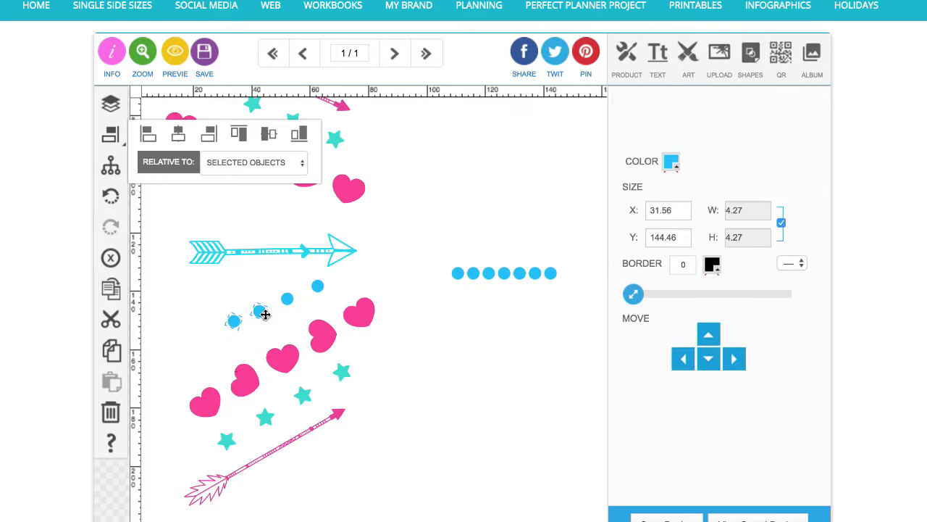
pyautogui.keyDown('shift'); pyautogui.click(287, 298); pyautogui.keyUp('shift')
pyautogui.keyDown('shift'); pyautogui.click(318, 286); pyautogui.keyUp('shift')
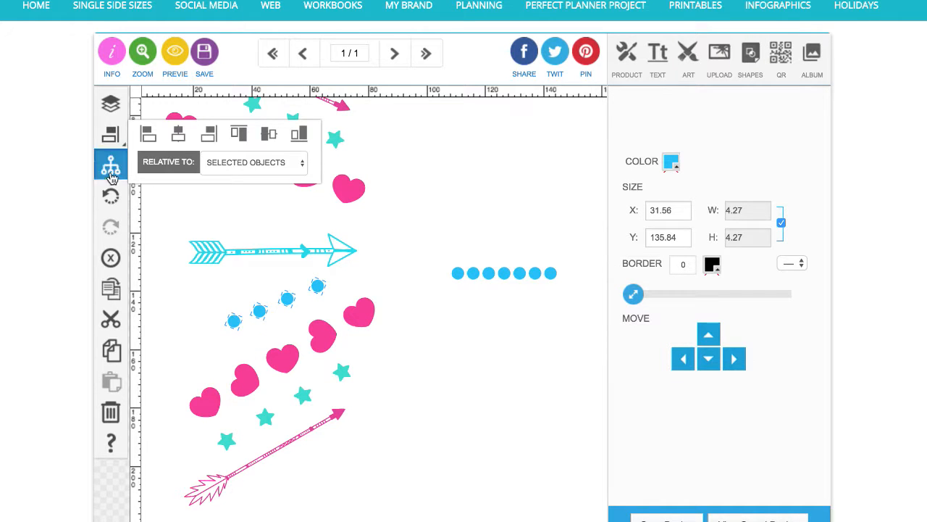
pyautogui.click(110, 257)
# Move the grouped dot row to just beneath the cyan arrow
pyautogui.moveTo(551, 275); pyautogui.dragTo(330, 290)
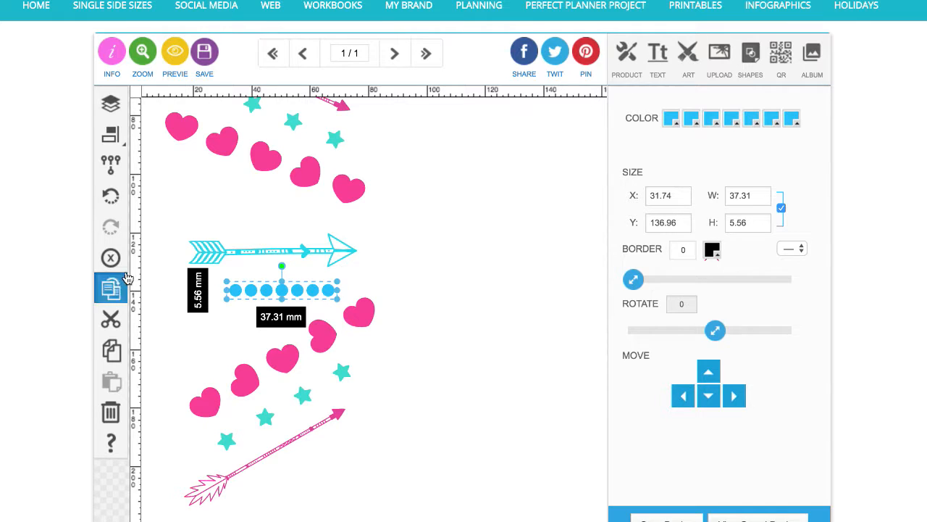
pyautogui.click(342, 142)
pyautogui.click(458, 240)
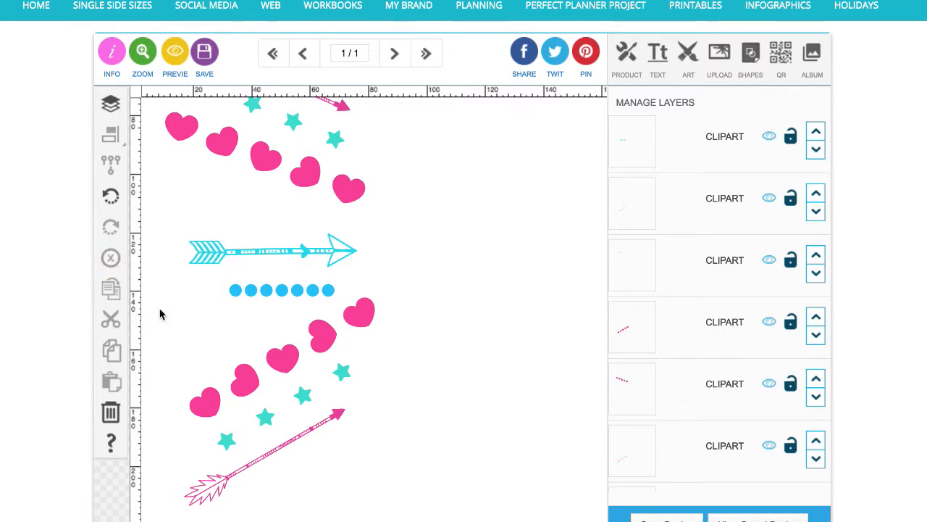
# Rotate the dot row to -13° and stretch it to about 50 mm wide
pyautogui.click(244, 290)
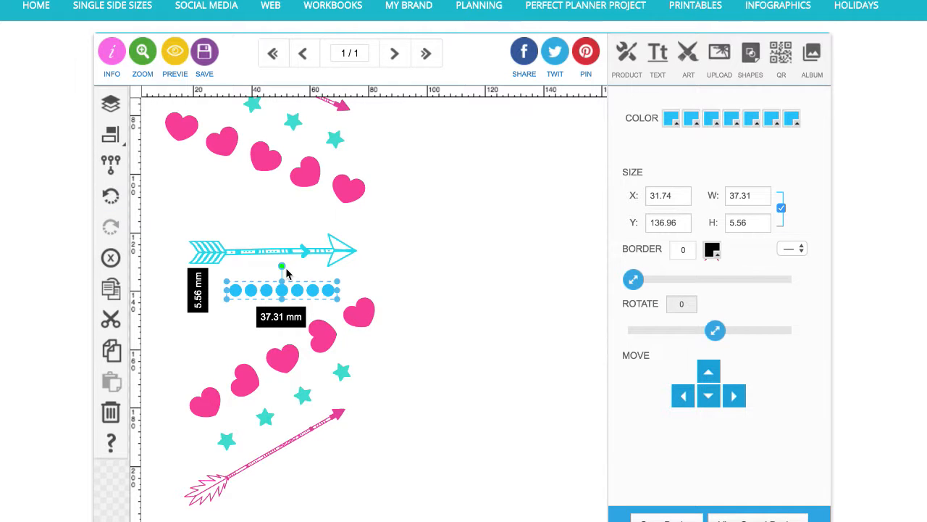
pyautogui.moveTo(282, 268); pyautogui.dragTo(276, 265)
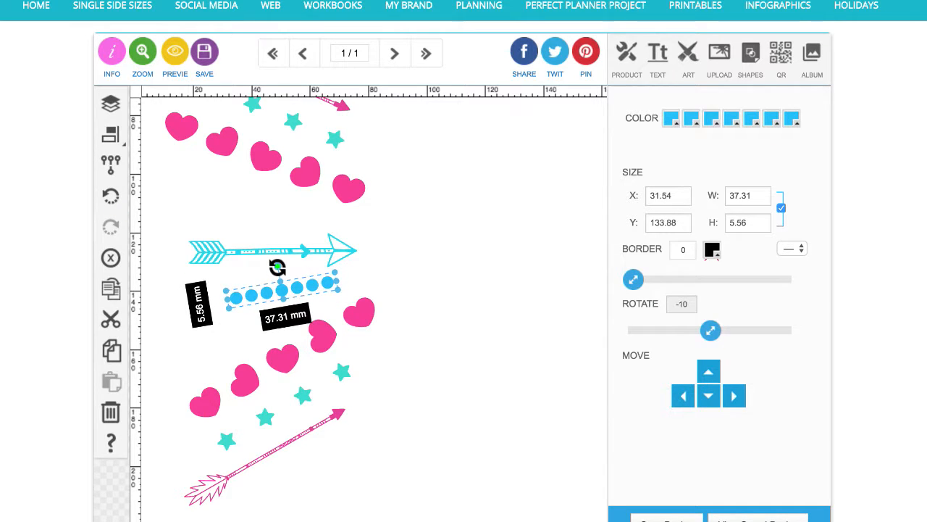
pyautogui.moveTo(229, 309)
pyautogui.mouseDown()
pyautogui.moveTo(194, 325)
pyautogui.moveTo(244, 306)
pyautogui.moveTo(235, 307)
pyautogui.mouseUp()
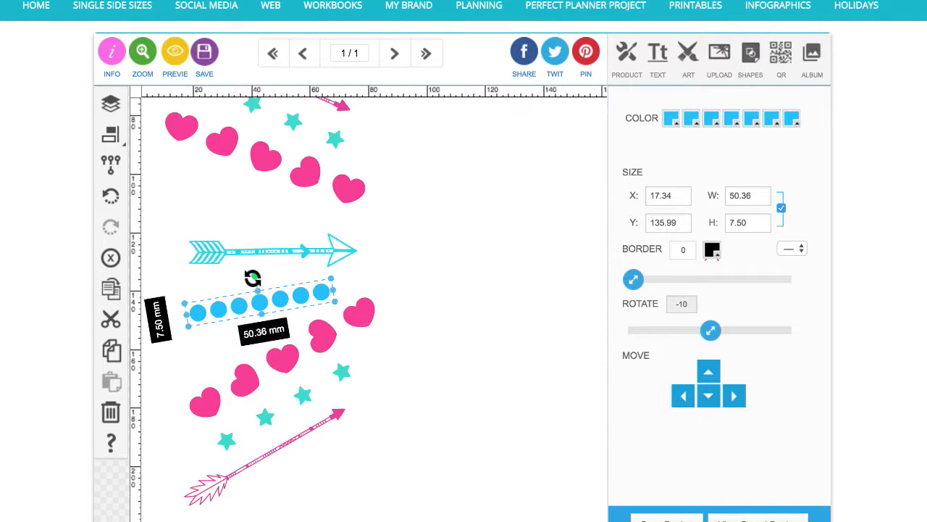
pyautogui.moveTo(252, 274)
pyautogui.mouseDown()
pyautogui.moveTo(243, 278)
pyautogui.moveTo(252, 274)
pyautogui.mouseUp()
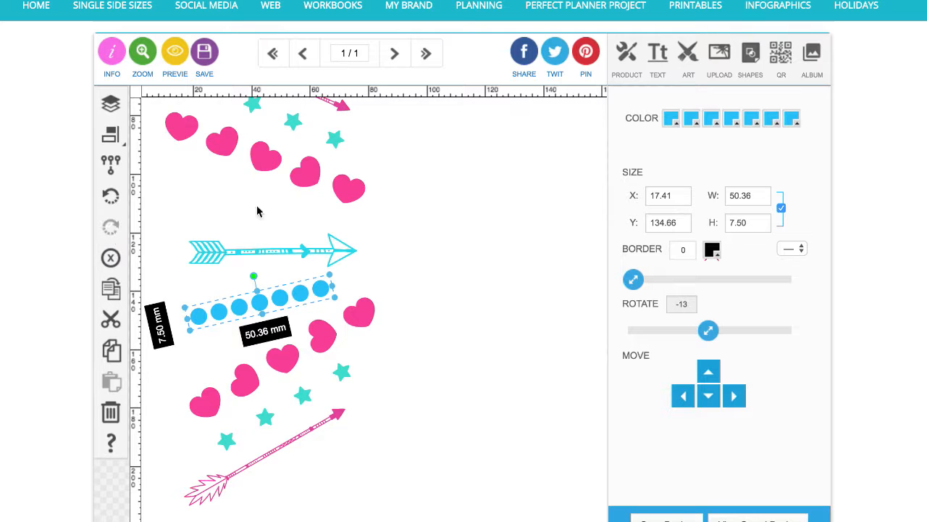
# Duplicate the dot row and move the copy to the upper right of the canvas
pyautogui.click(377, 271)
pyautogui.click(321, 296)
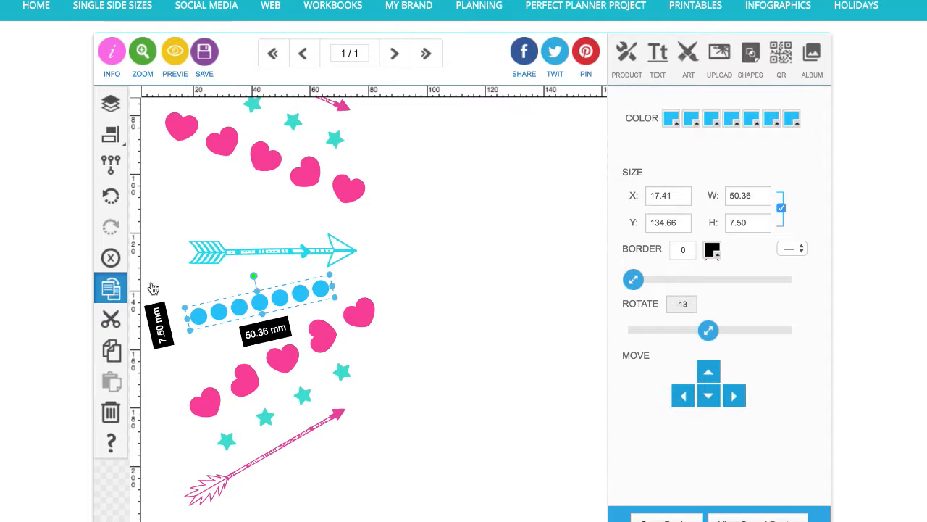
pyautogui.click(111, 289)
pyautogui.moveTo(348, 304); pyautogui.dragTo(591, 227)
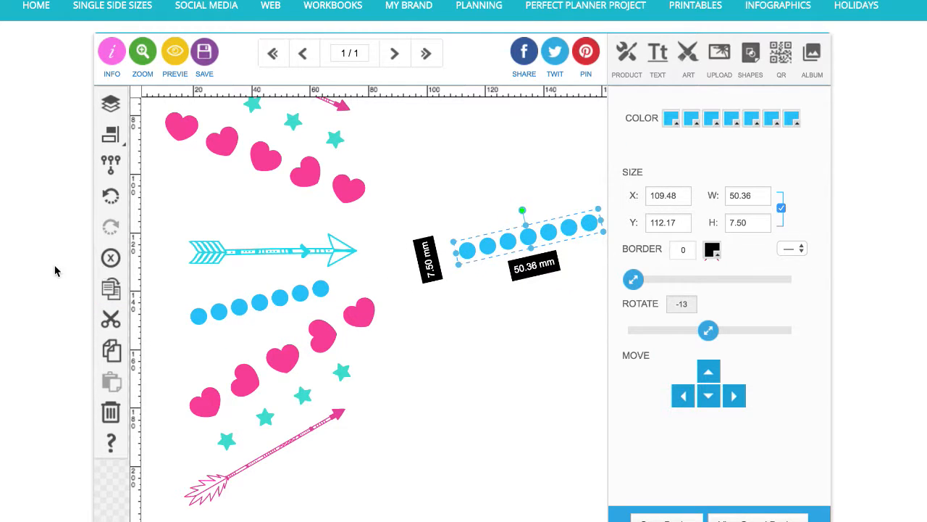
# Pull one dot out of the copied dot row and duplicate it seven times into a diagonal trail
pyautogui.click(493, 276)
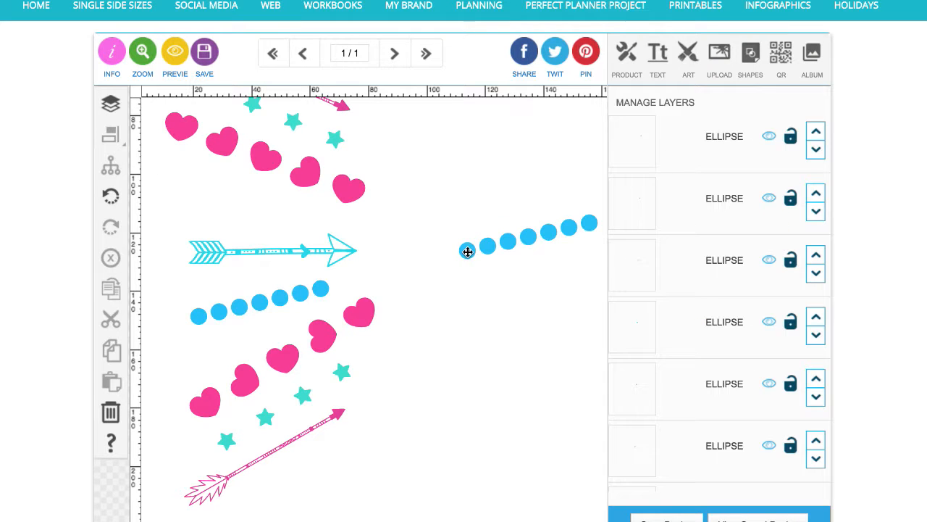
pyautogui.moveTo(467, 251); pyautogui.dragTo(451, 335)
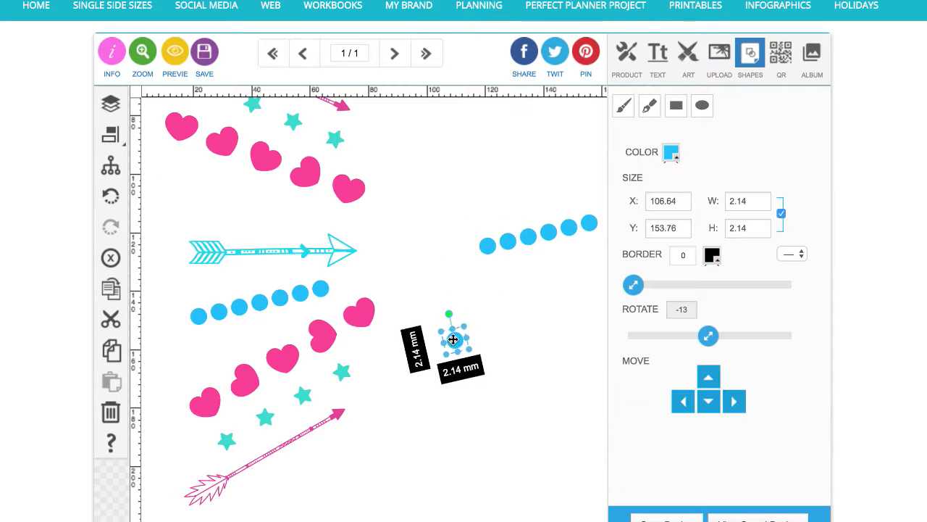
pyautogui.click(112, 288)
pyautogui.click(113, 288)
pyautogui.click(112, 288)
pyautogui.click(112, 288)
pyautogui.click(113, 288)
pyautogui.click(112, 289)
pyautogui.click(112, 288)
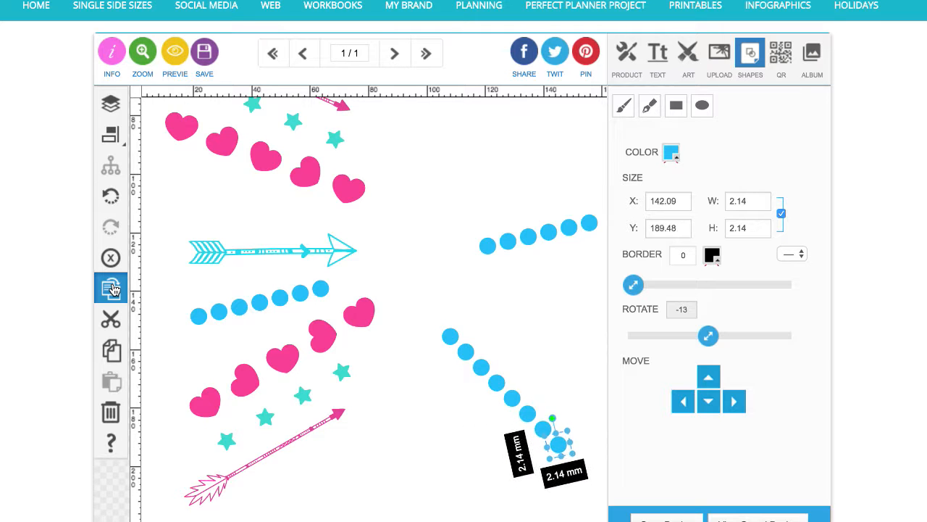
# Select the trail of dots and align them into a horizontal line
pyautogui.hscroll(3, 426, 460)
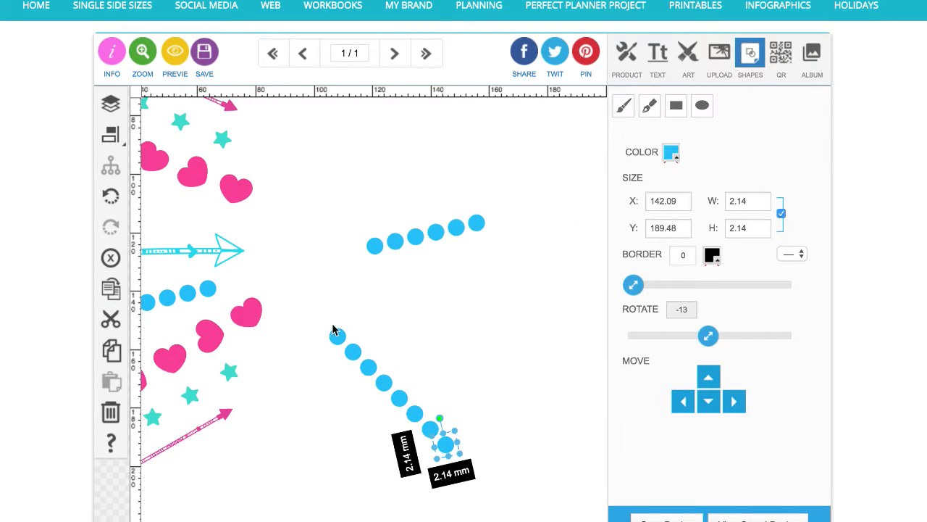
pyautogui.moveTo(333, 329); pyautogui.dragTo(497, 507)
pyautogui.click(110, 134)
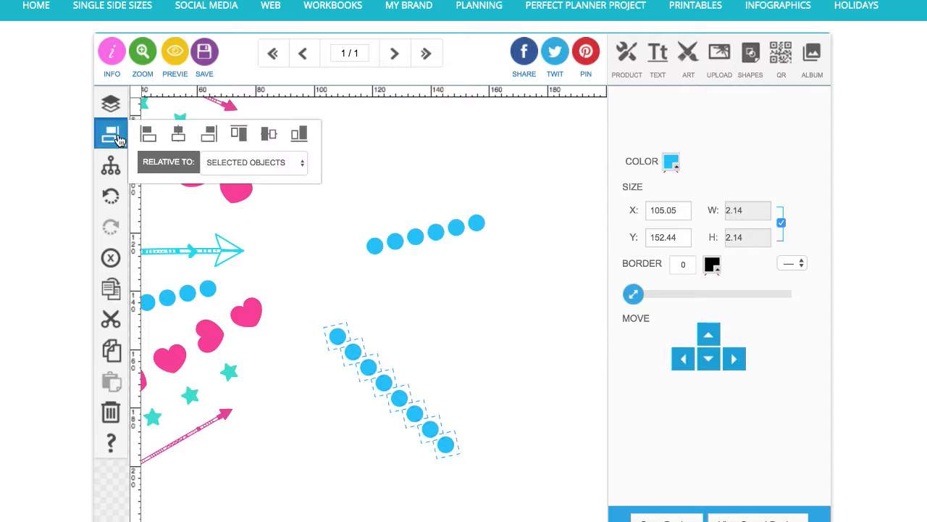
pyautogui.click(267, 138)
# Select every other dot in the horizontal line and delete them
pyautogui.click(493, 256)
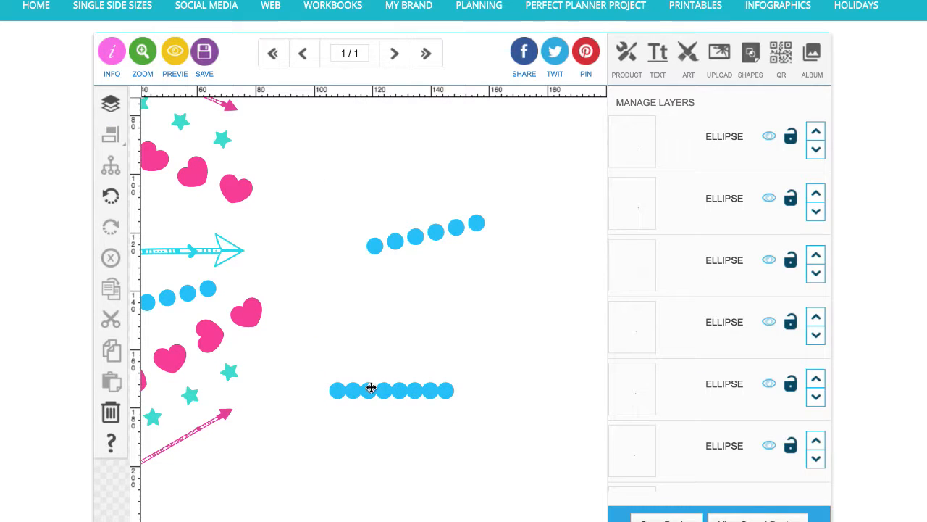
pyautogui.click(356, 391)
pyautogui.keyDown('shift'); pyautogui.click(385, 391); pyautogui.keyUp('shift')
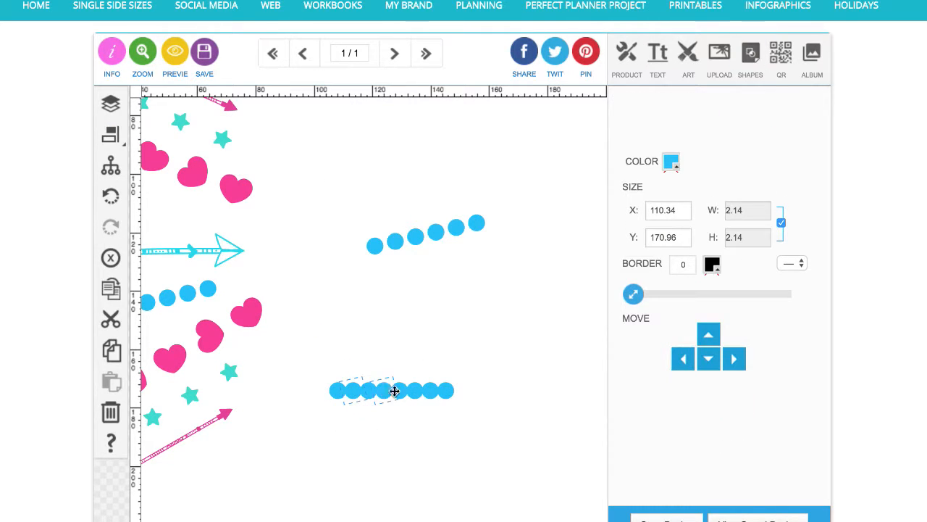
pyautogui.keyDown('shift'); pyautogui.click(420, 393); pyautogui.keyUp('shift')
pyautogui.click(110, 257)
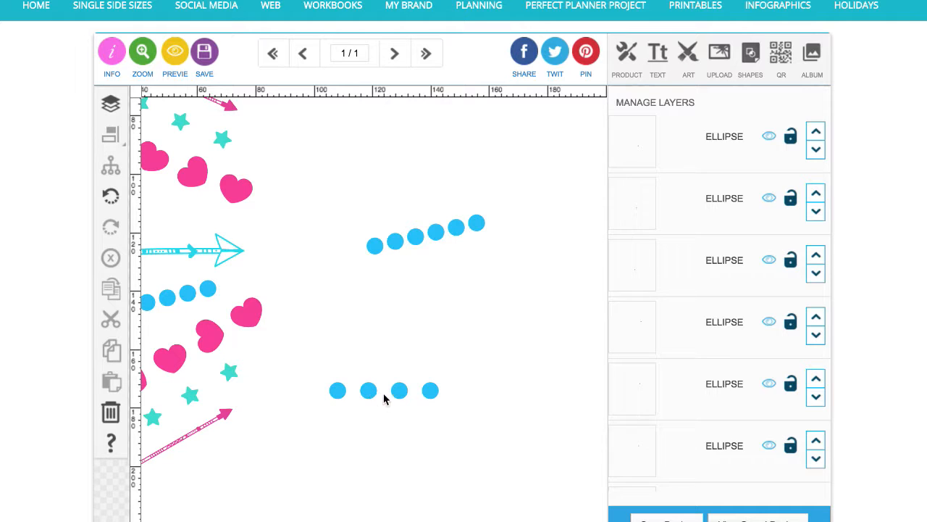
# Move the first dot up beside the hearts and delete the remaining three dots of the line
pyautogui.moveTo(338, 393); pyautogui.dragTo(318, 322)
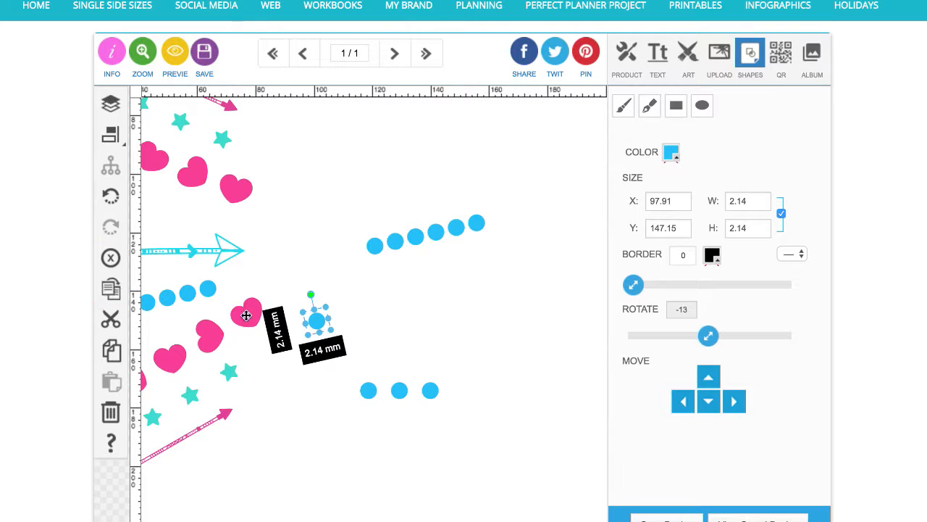
pyautogui.moveTo(353, 373); pyautogui.dragTo(473, 406)
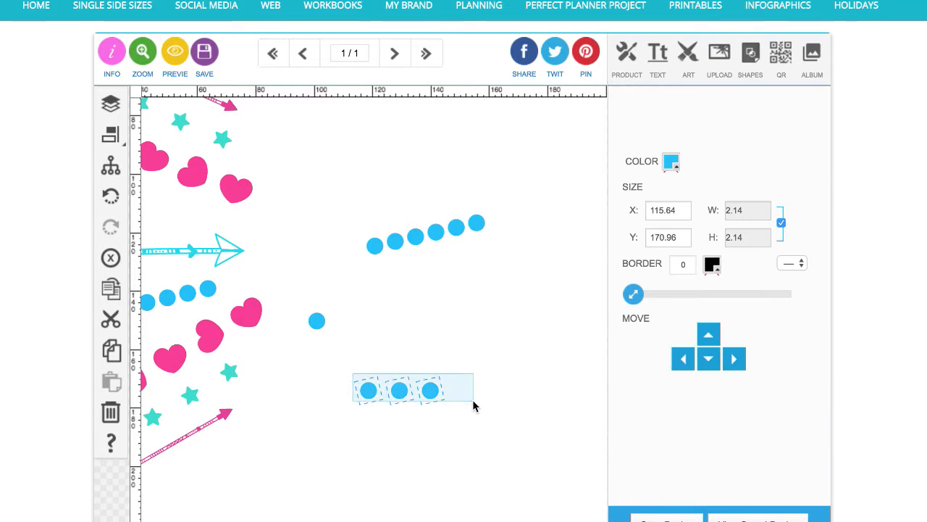
pyautogui.click(111, 258)
# Duplicate the single dot several times into a trail and align the copies into a horizontal line
pyautogui.click(317, 320)
pyautogui.click(111, 289)
pyautogui.click(111, 288)
pyautogui.click(111, 289)
pyautogui.click(111, 288)
pyautogui.click(111, 289)
pyautogui.click(111, 288)
pyautogui.click(111, 288)
pyautogui.click(111, 288)
pyautogui.click(111, 288)
pyautogui.click(111, 288)
pyautogui.click(110, 289)
pyautogui.click(111, 288)
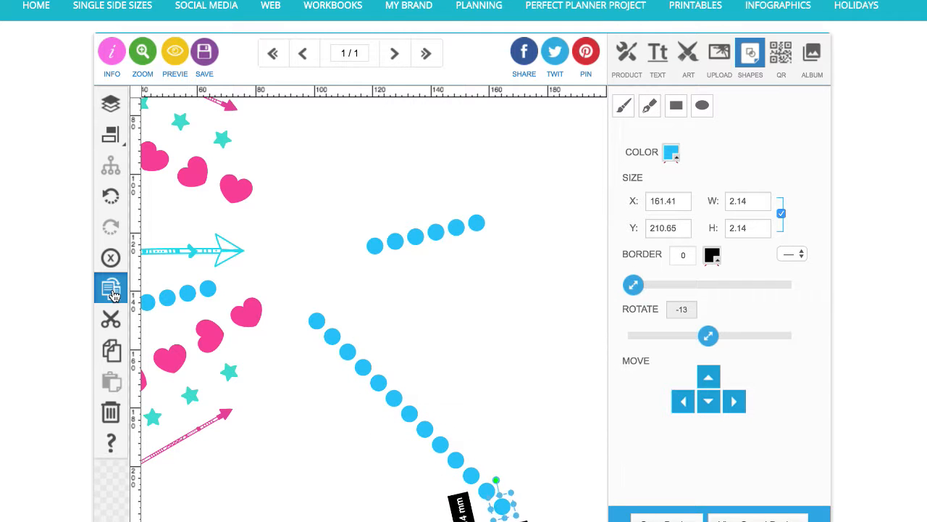
pyautogui.click(111, 288)
pyautogui.moveTo(311, 297); pyautogui.dragTo(552, 521)
pyautogui.click(112, 135)
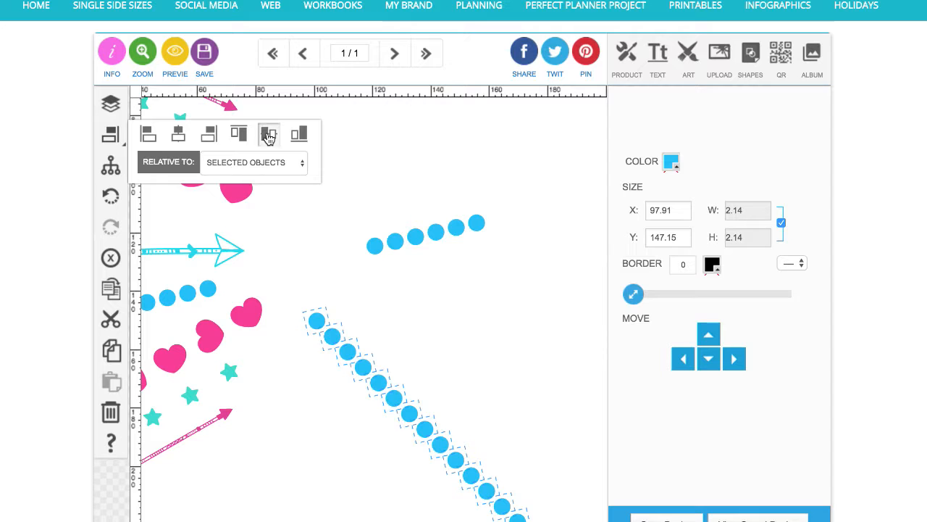
pyautogui.click(268, 133)
pyautogui.click(340, 434)
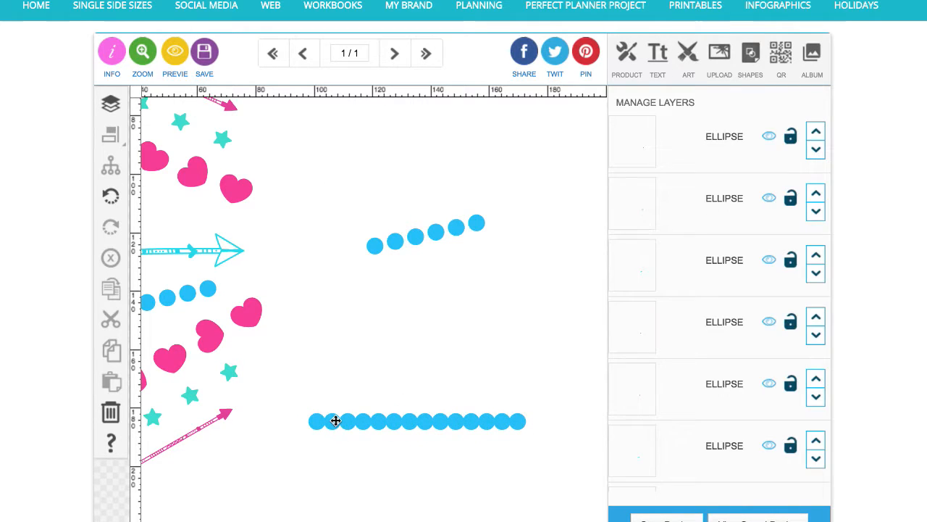
# Delete alternating dots from the line, leaving five evenly spaced dots
pyautogui.click(336, 421)
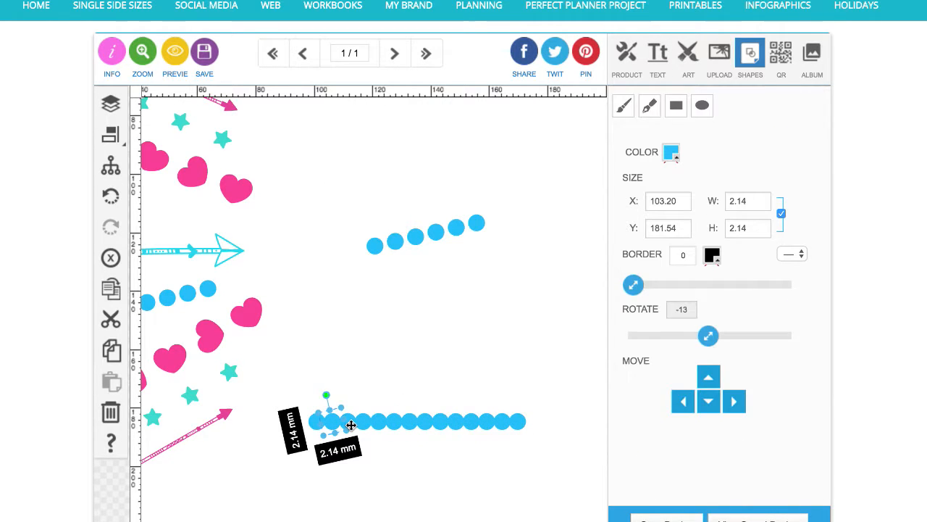
pyautogui.keyDown('shift'); pyautogui.click(394, 424); pyautogui.keyUp('shift')
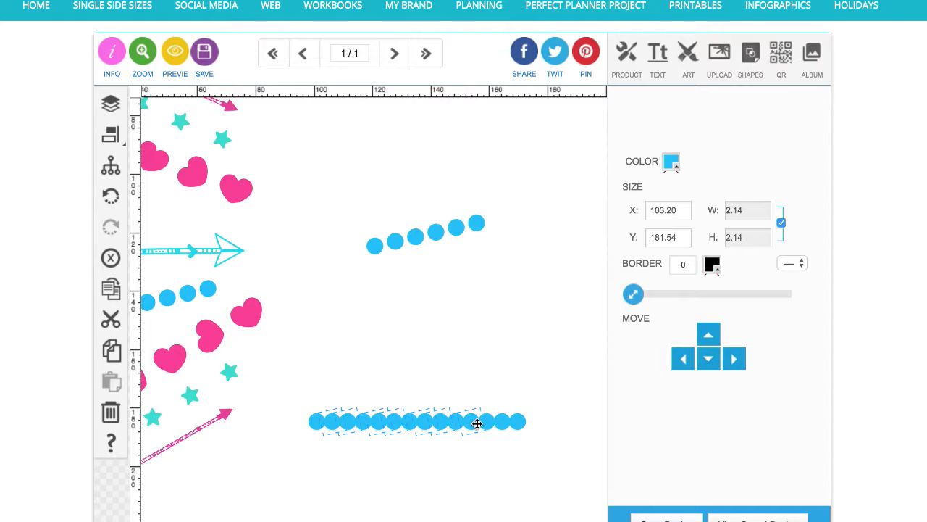
pyautogui.keyDown('shift'); pyautogui.click(518, 421); pyautogui.keyUp('shift')
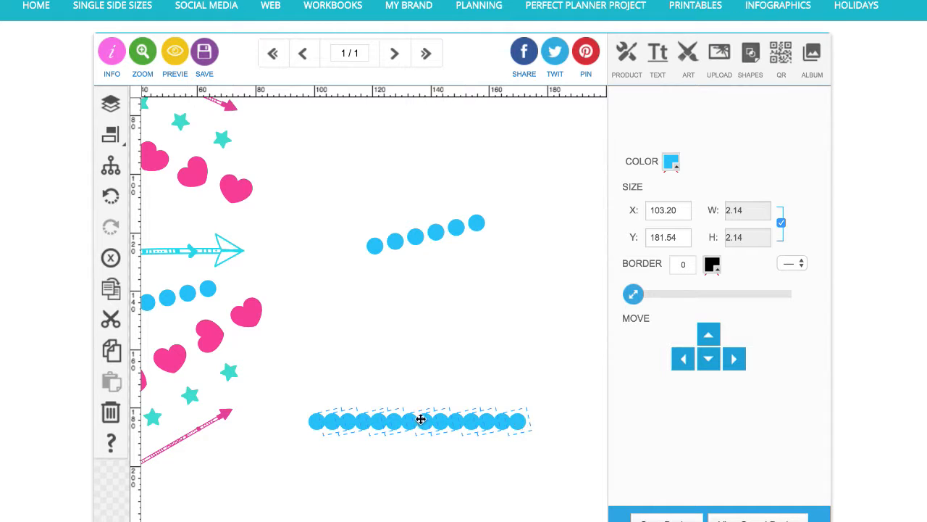
pyautogui.click(110, 262)
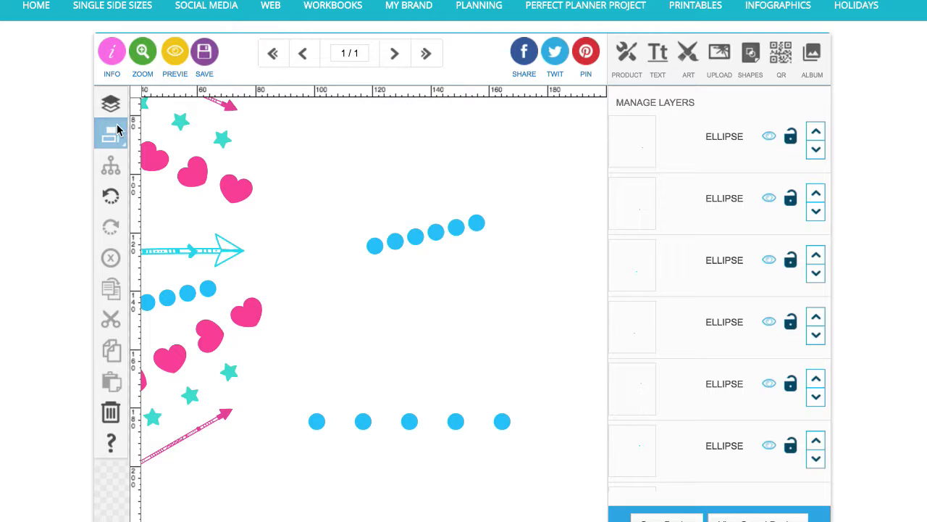
# Select the five spaced dots and delete them
pyautogui.click(316, 421)
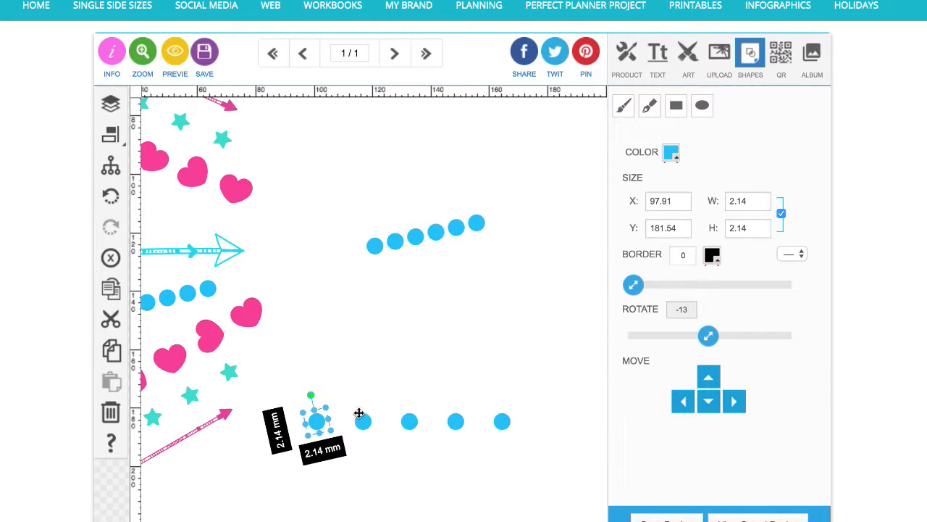
pyautogui.click(129, 126)
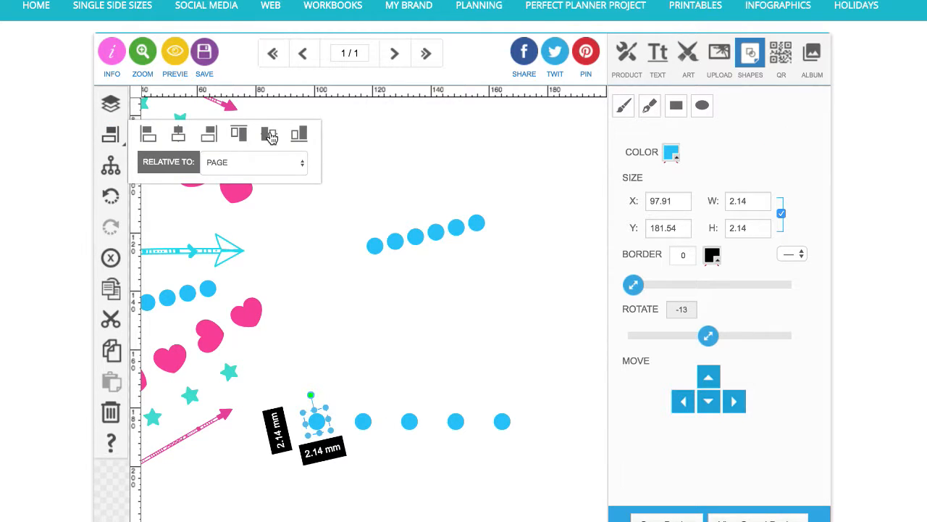
pyautogui.click(306, 447)
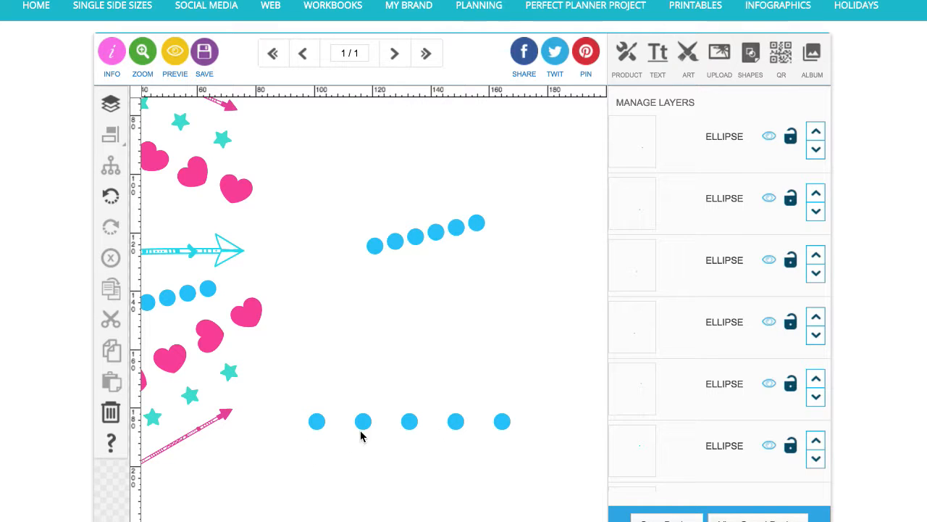
pyautogui.moveTo(314, 395); pyautogui.dragTo(516, 437)
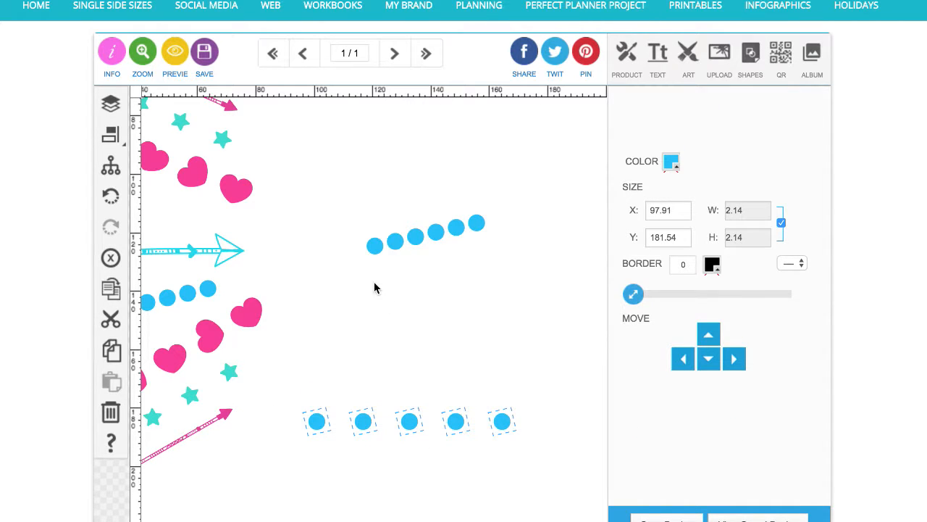
pyautogui.click(110, 257)
# Delete the copied dot row at the upper right of the canvas
pyautogui.moveTo(346, 205); pyautogui.dragTo(513, 277)
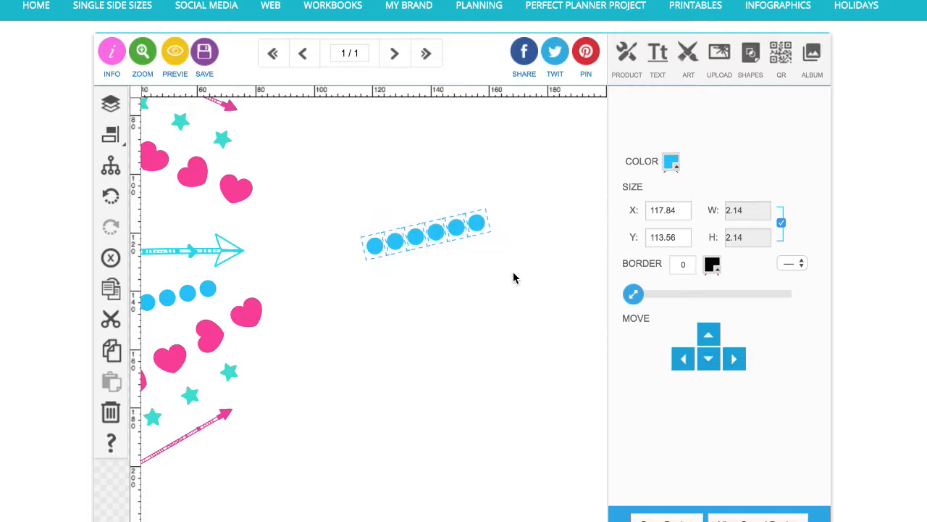
pyautogui.click(110, 261)
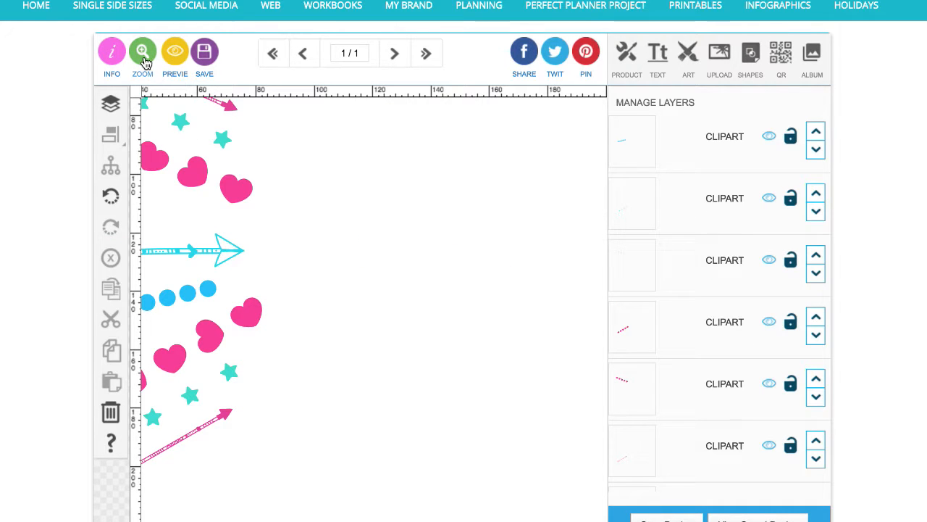
pyautogui.click(145, 64)
pyautogui.click(180, 191)
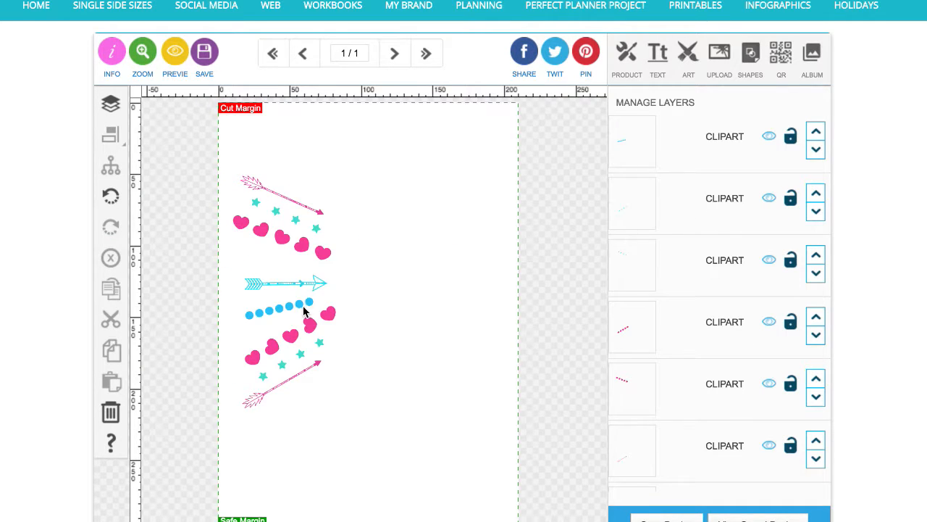
# Duplicate the dot row below the cyan arrow and move the copy up between the hearts and the arrow, tilted at 11°
pyautogui.click(312, 305)
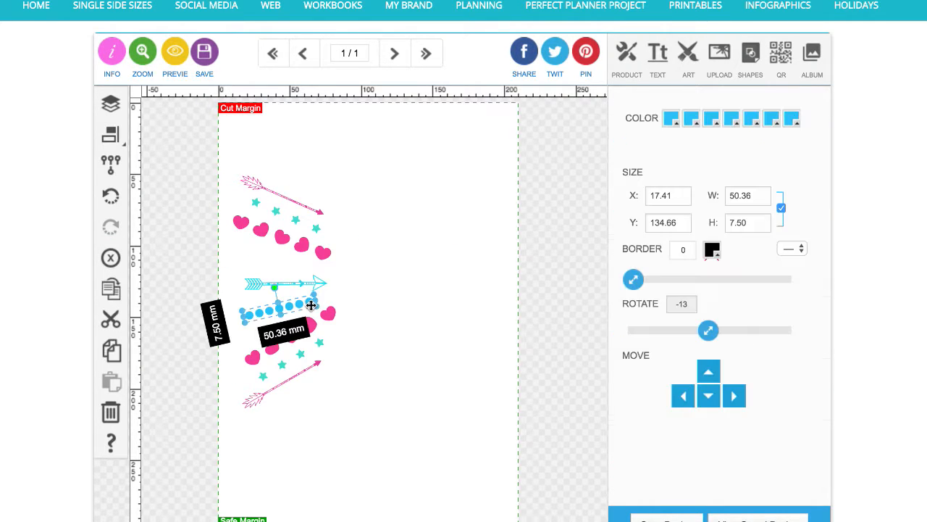
pyautogui.click(116, 292)
pyautogui.moveTo(293, 323); pyautogui.dragTo(299, 264)
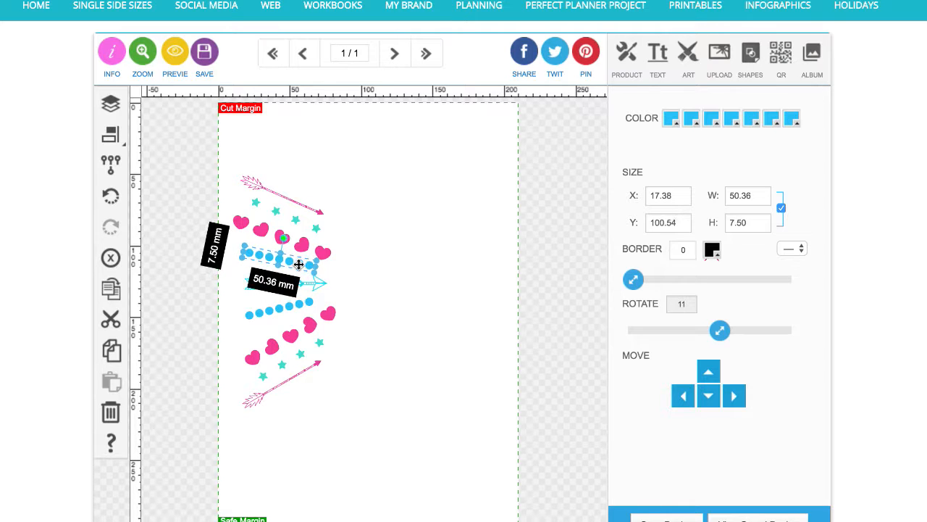
# Select the upper arrow, stars, hearts and dot rows above the cyan arrow and delete them
pyautogui.click(366, 289)
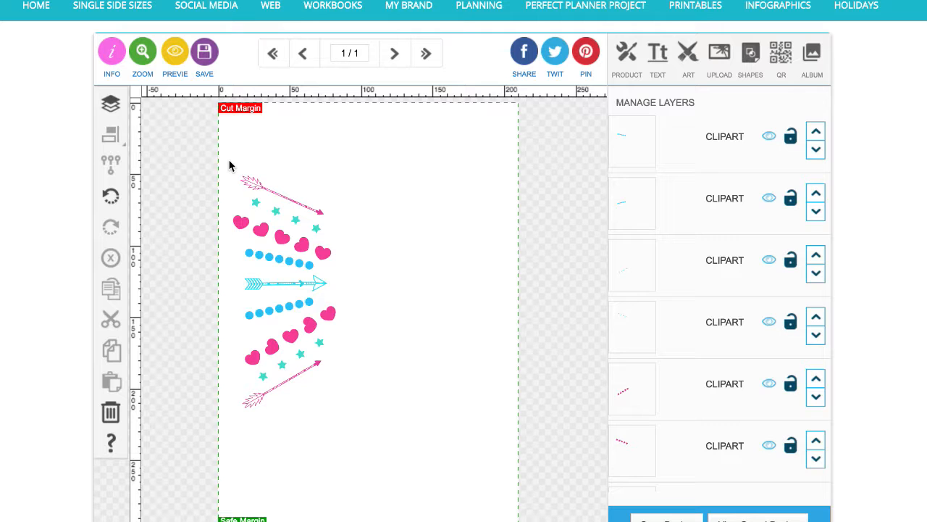
pyautogui.moveTo(229, 166); pyautogui.dragTo(362, 274)
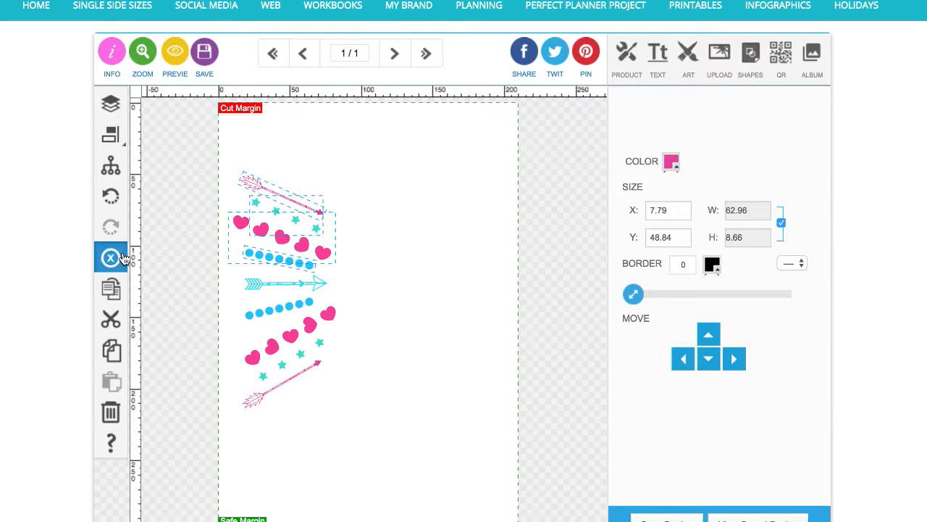
pyautogui.click(111, 257)
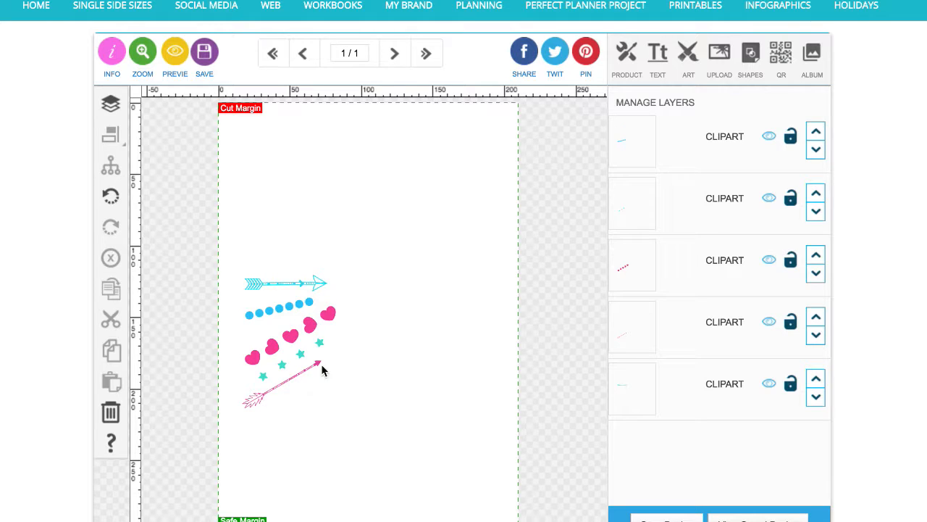
# Select all remaining arrows, dots, hearts and stars and group them
pyautogui.moveTo(231, 256); pyautogui.dragTo(382, 418)
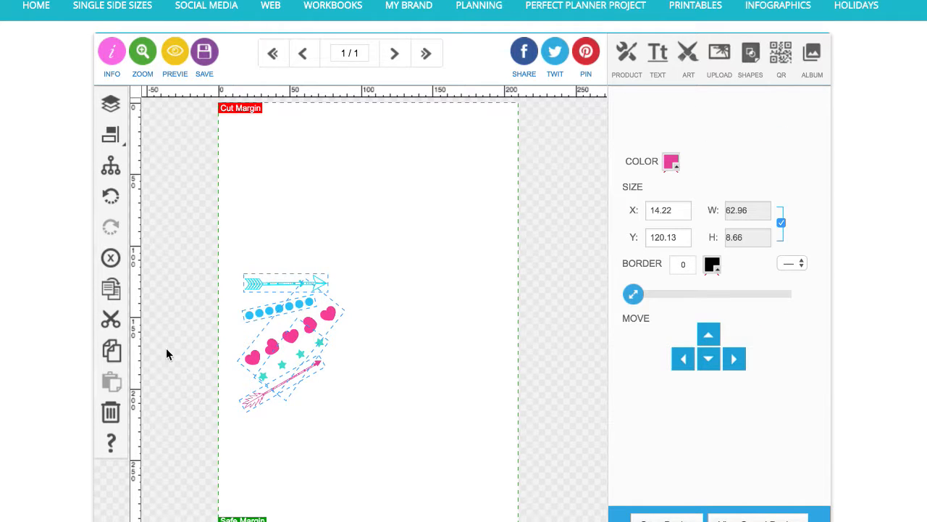
pyautogui.click(111, 165)
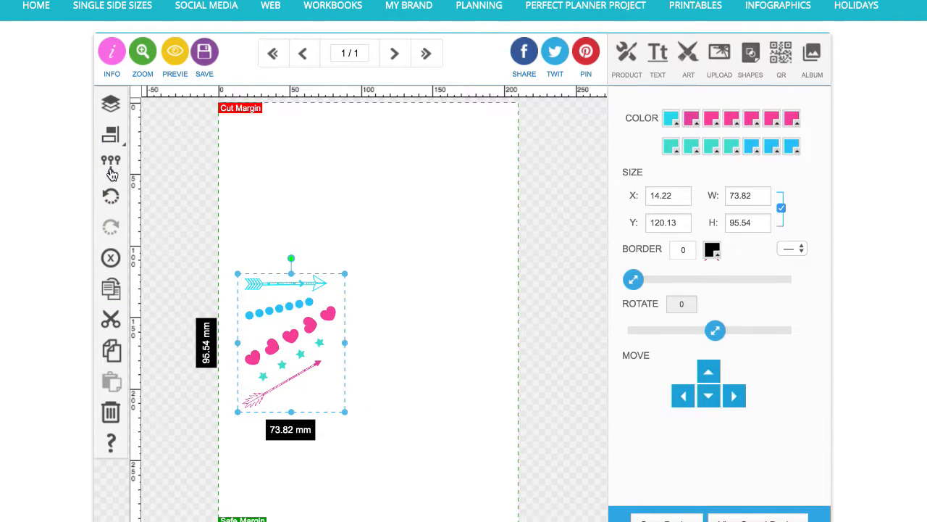
# Duplicate the group and place a vertically flipped copy, about 63 mm tall, above the original
pyautogui.click(116, 296)
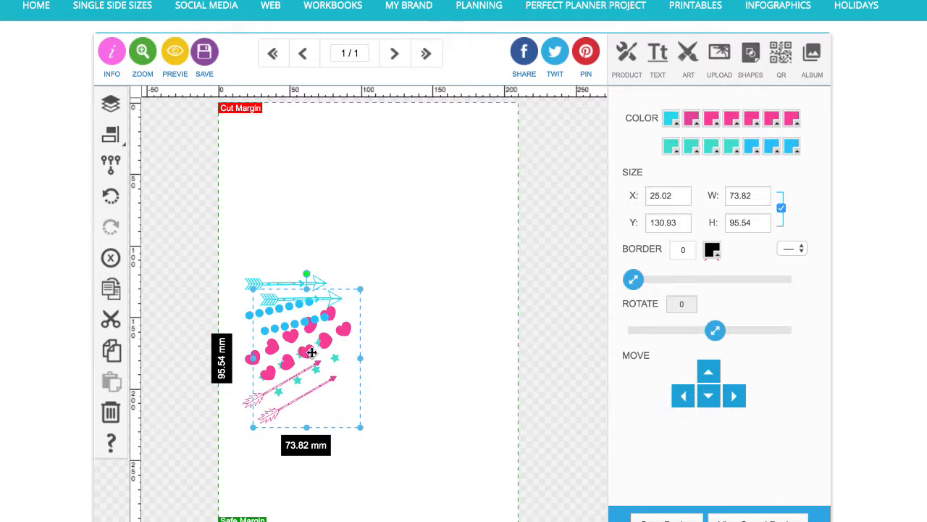
pyautogui.moveTo(311, 353); pyautogui.dragTo(303, 205)
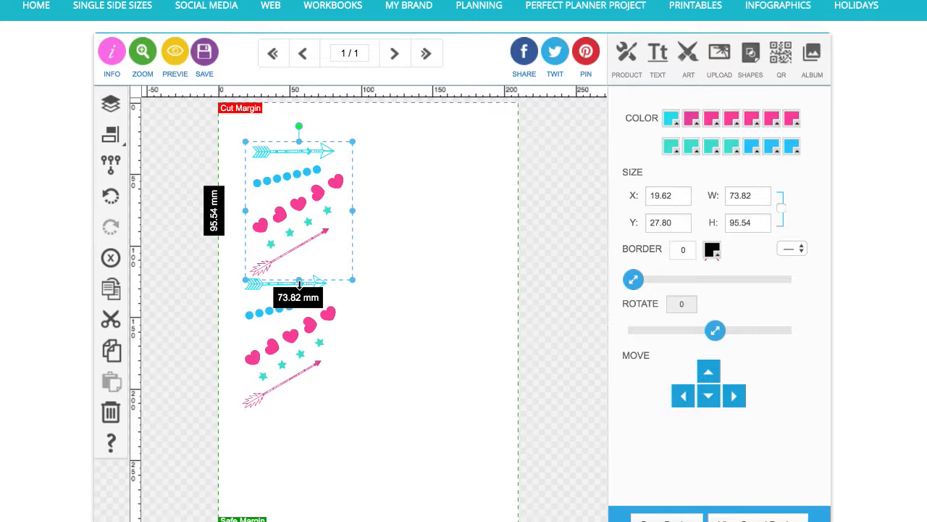
pyautogui.moveTo(299, 283); pyautogui.dragTo(299, 133)
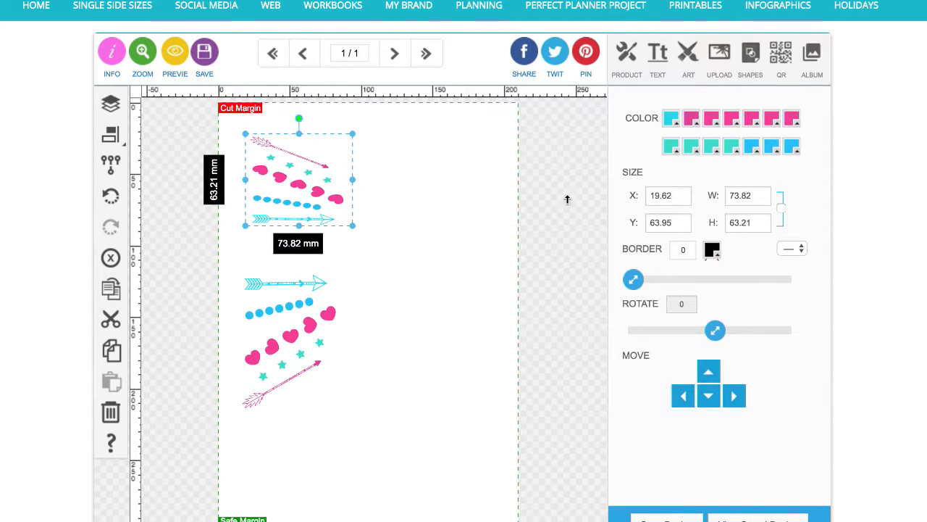
# Set the flipped copy's height to 95.54 mm and move it up toward the top edge of the page
pyautogui.doubleClick(738, 222)
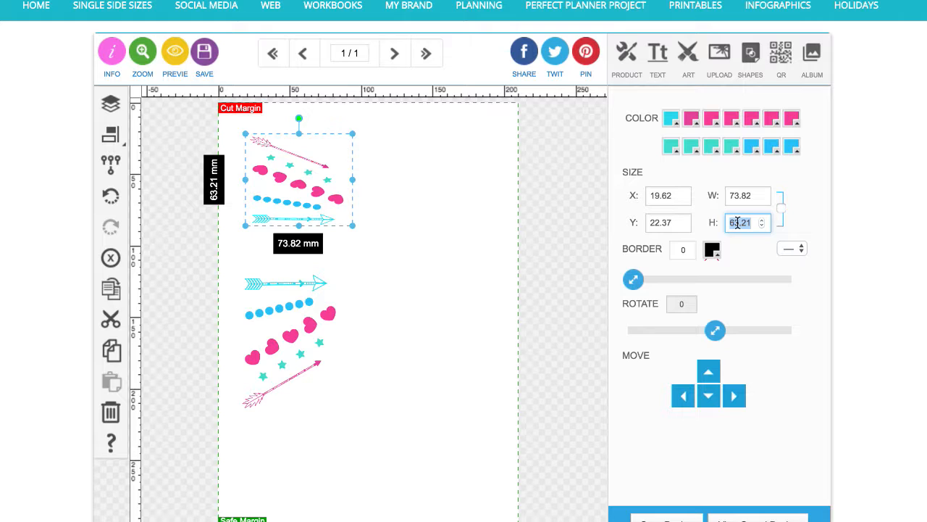
pyautogui.write('95.54')
pyautogui.press('Return')
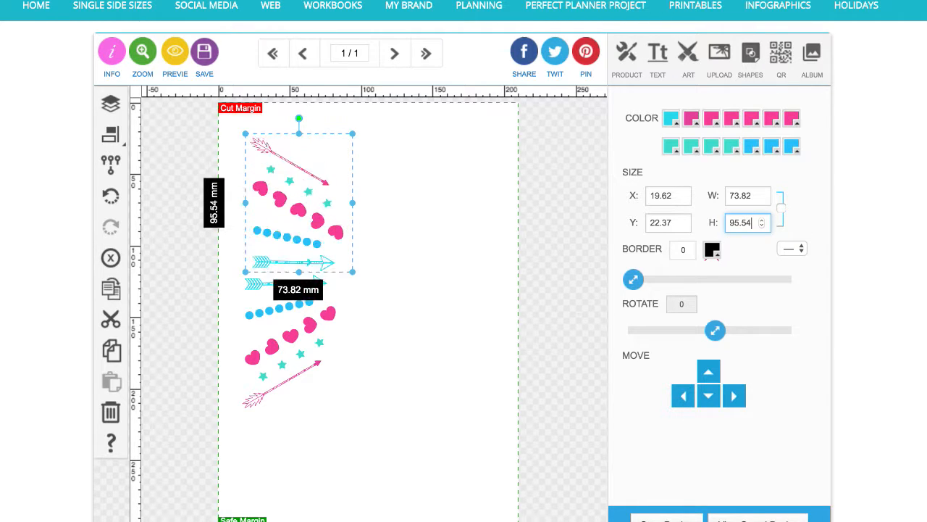
pyautogui.moveTo(326, 233); pyautogui.dragTo(316, 191)
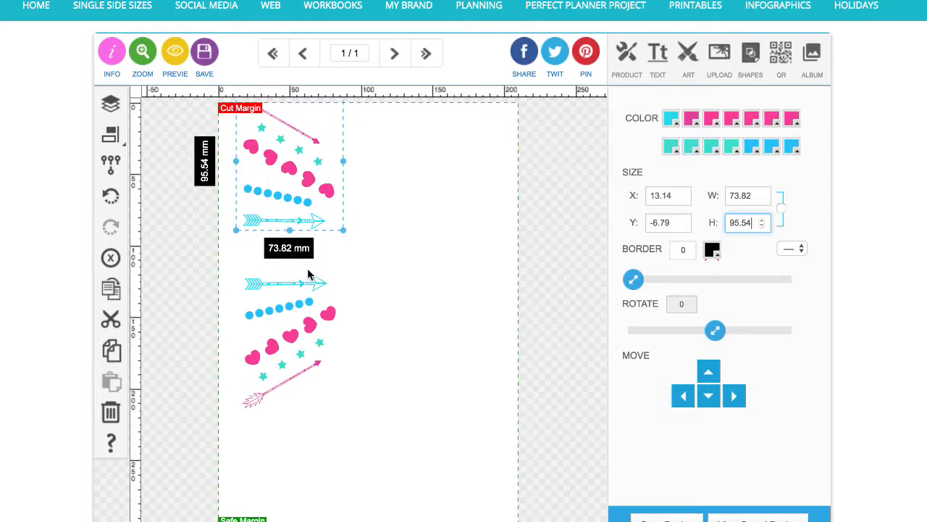
# Move the flipped copy down so its cyan arrow overlaps the original's arrow, and ungroup it
pyautogui.click(303, 283)
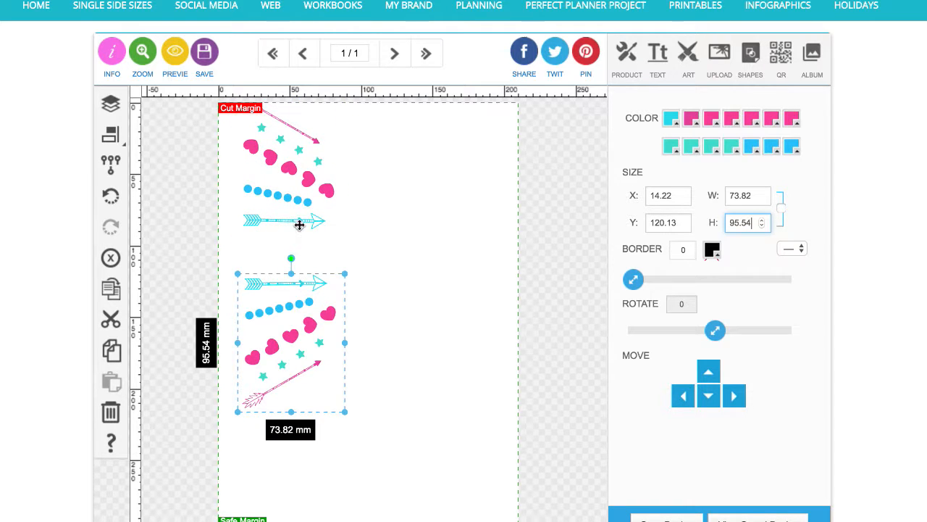
pyautogui.moveTo(300, 222); pyautogui.dragTo(302, 256)
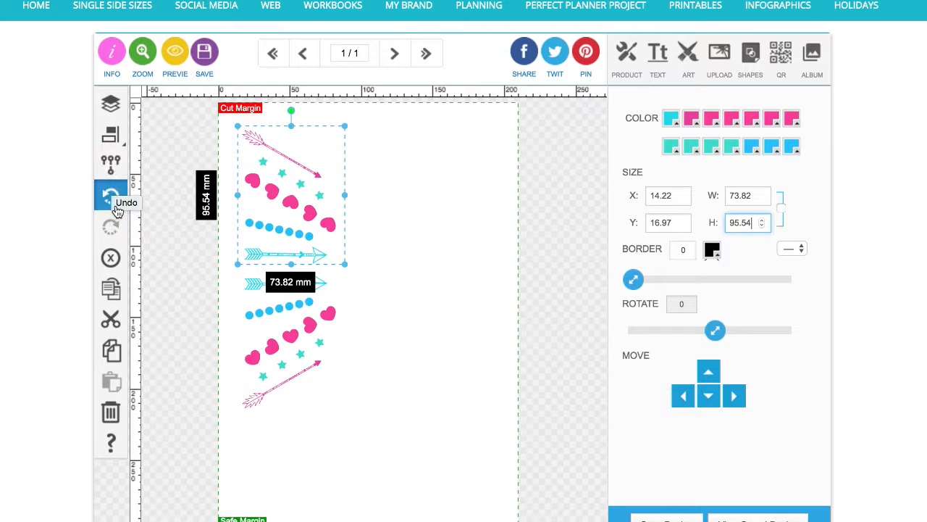
pyautogui.click(110, 159)
pyautogui.click(163, 189)
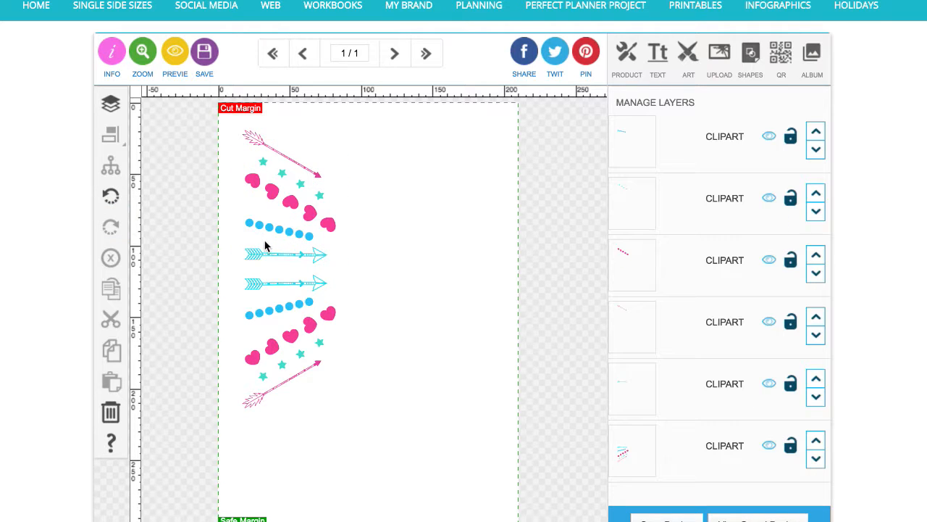
# Delete the flipped copy's duplicate cyan arrow
pyautogui.click(264, 255)
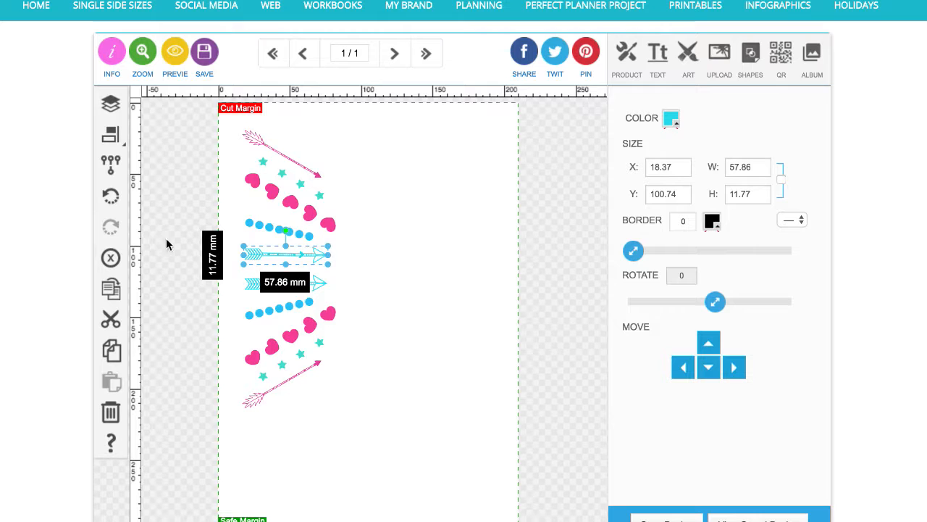
pyautogui.click(111, 258)
# Group the remaining upper arrow, hearts, stars and dots and move that group down to meet the lower group
pyautogui.moveTo(223, 130); pyautogui.dragTo(345, 250)
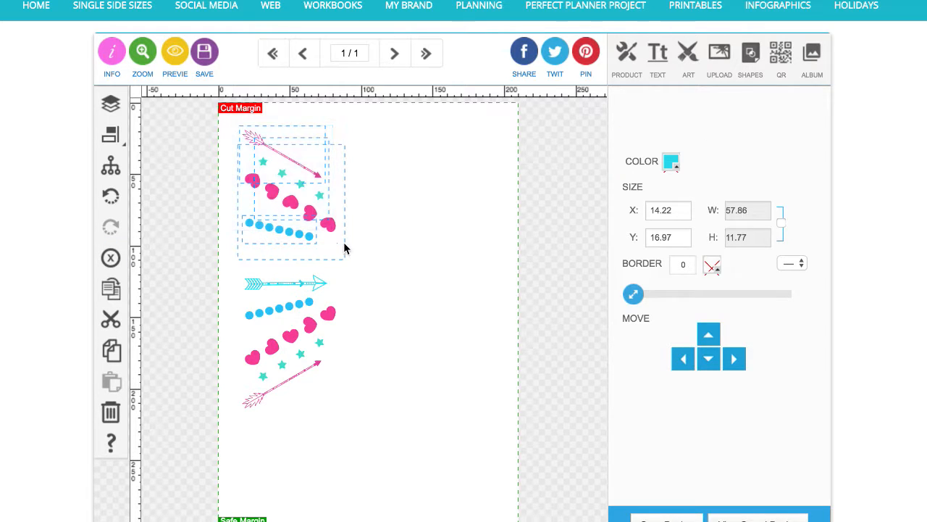
pyautogui.click(107, 174)
pyautogui.moveTo(278, 228); pyautogui.dragTo(281, 251)
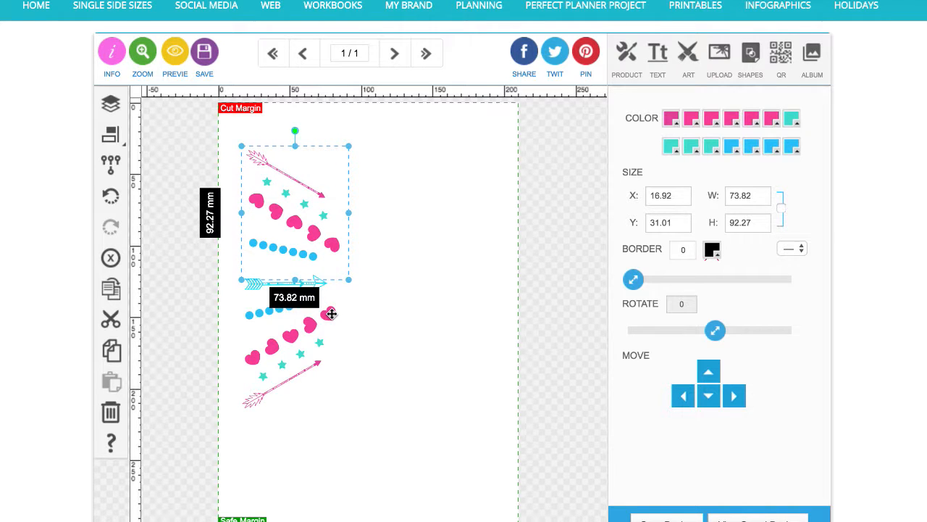
# Align the upper and lower groups on their horizontal centres
pyautogui.click(331, 313)
pyautogui.click(110, 135)
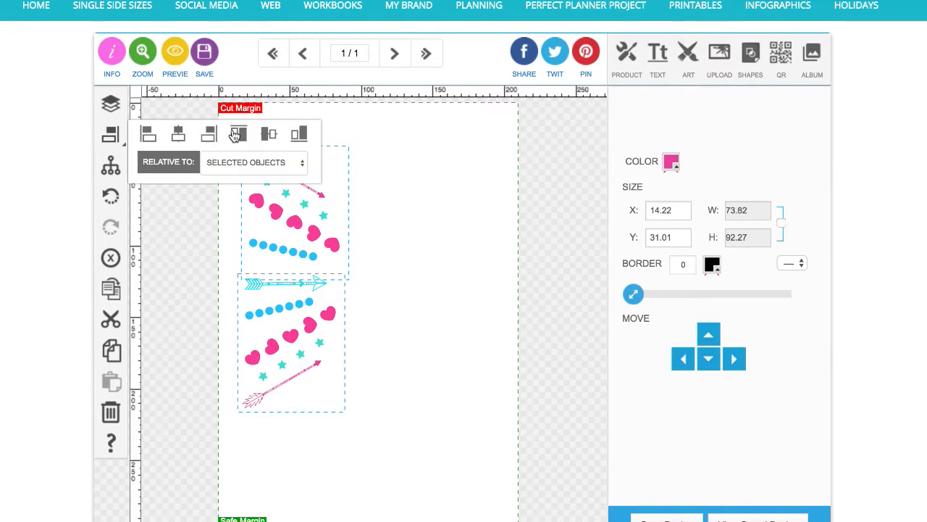
pyautogui.click(179, 135)
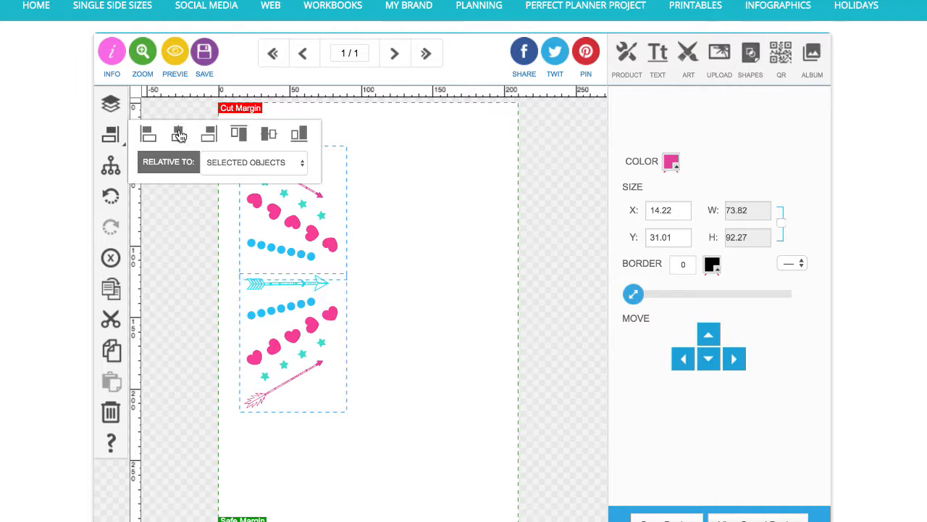
pyautogui.click(412, 287)
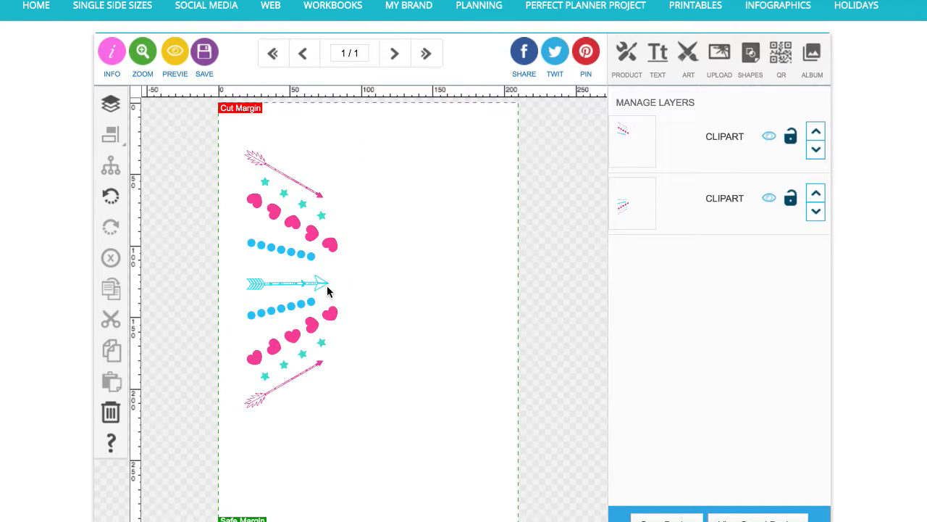
# Select both groups again and re-centre them horizontally relative to each other
pyautogui.click(302, 258)
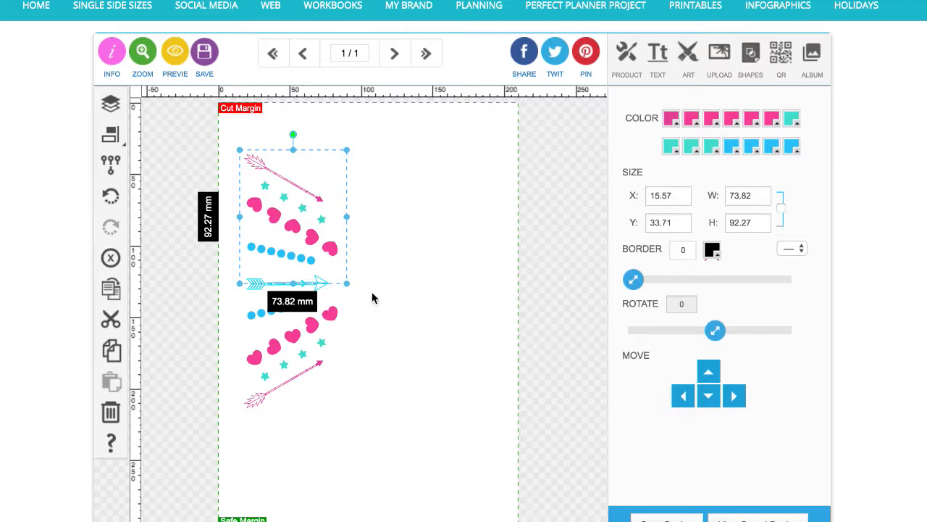
pyautogui.click(368, 312)
pyautogui.click(311, 263)
pyautogui.click(384, 319)
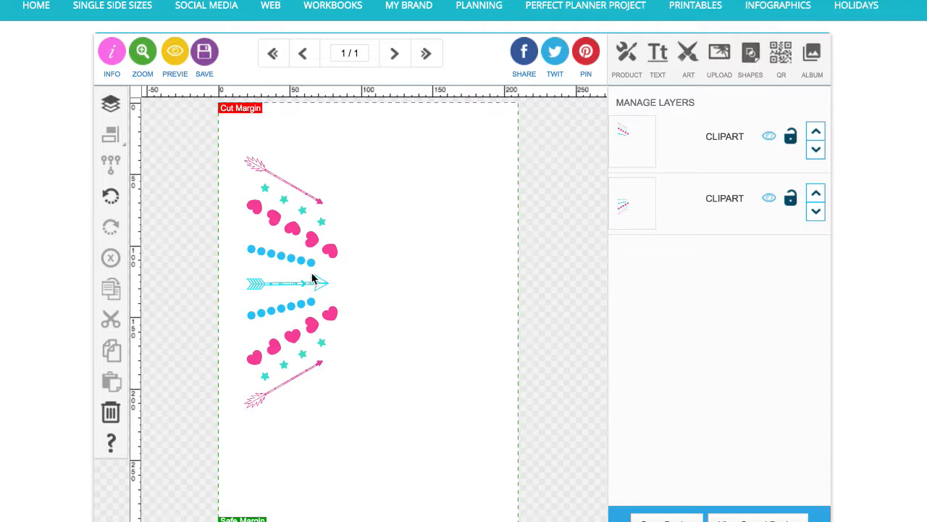
pyautogui.click(314, 263)
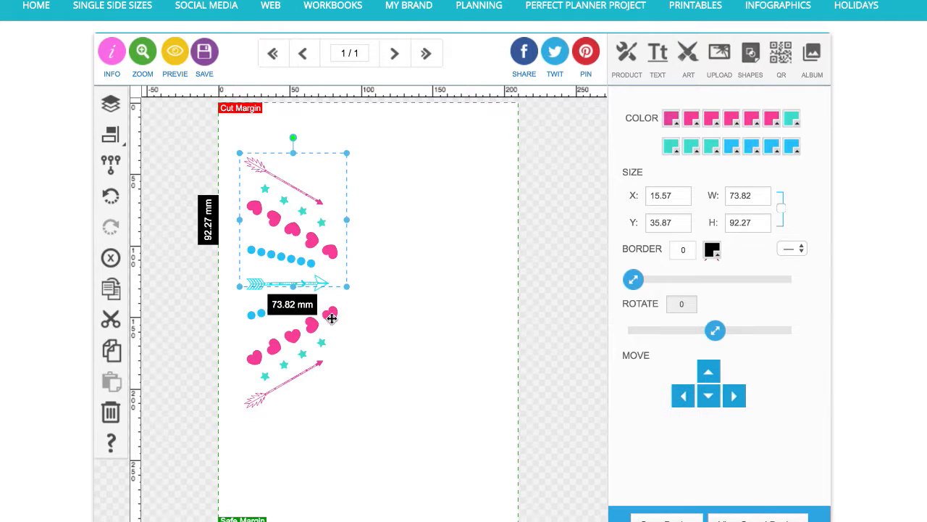
pyautogui.keyDown('shift'); pyautogui.click(272, 298); pyautogui.keyUp('shift')
pyautogui.click(110, 135)
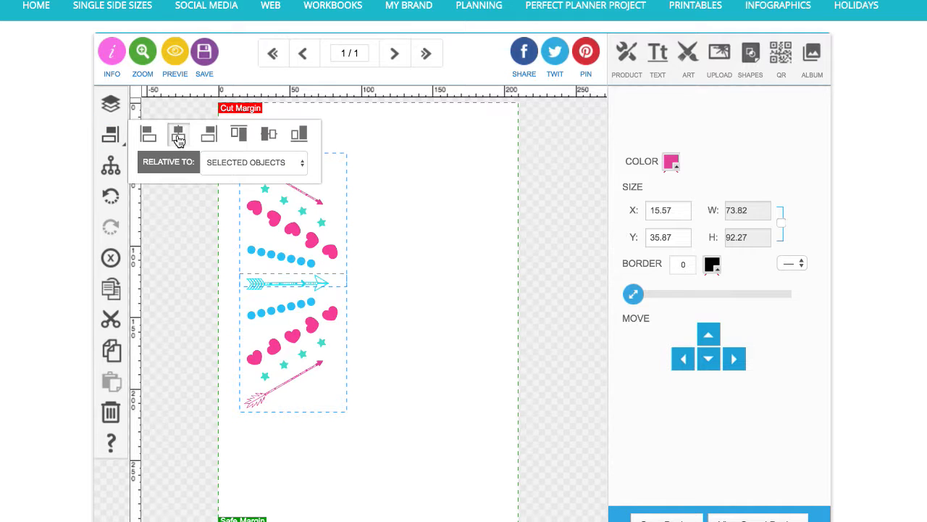
pyautogui.click(183, 244)
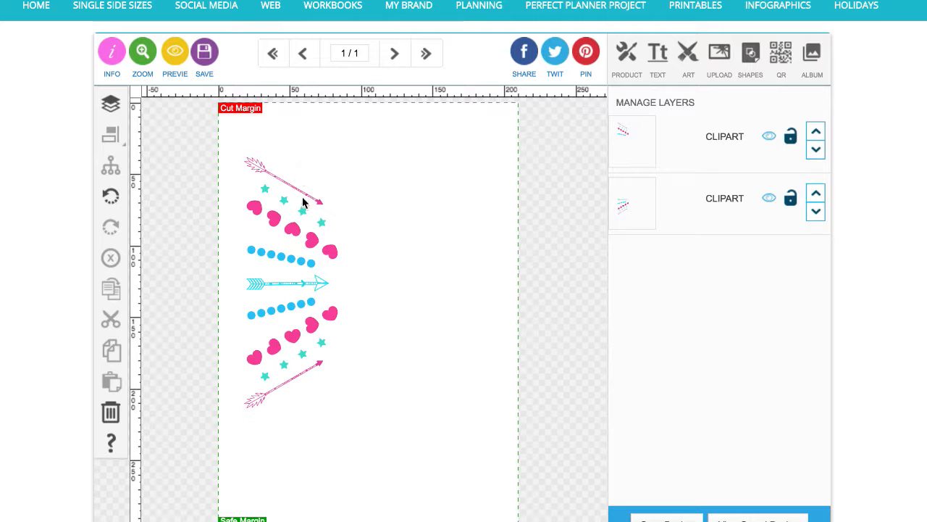
# Group both halves into one tall design and duplicate it
pyautogui.moveTo(281, 150); pyautogui.dragTo(320, 387)
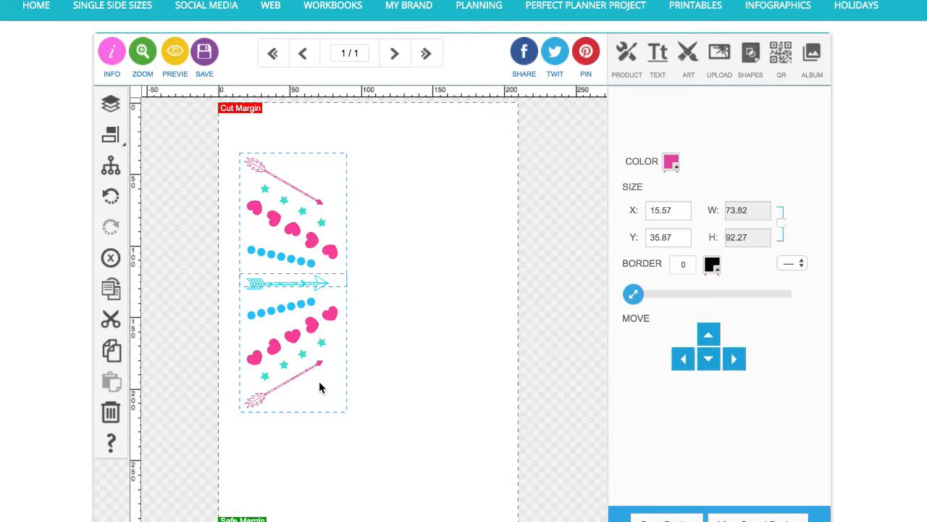
pyautogui.click(111, 165)
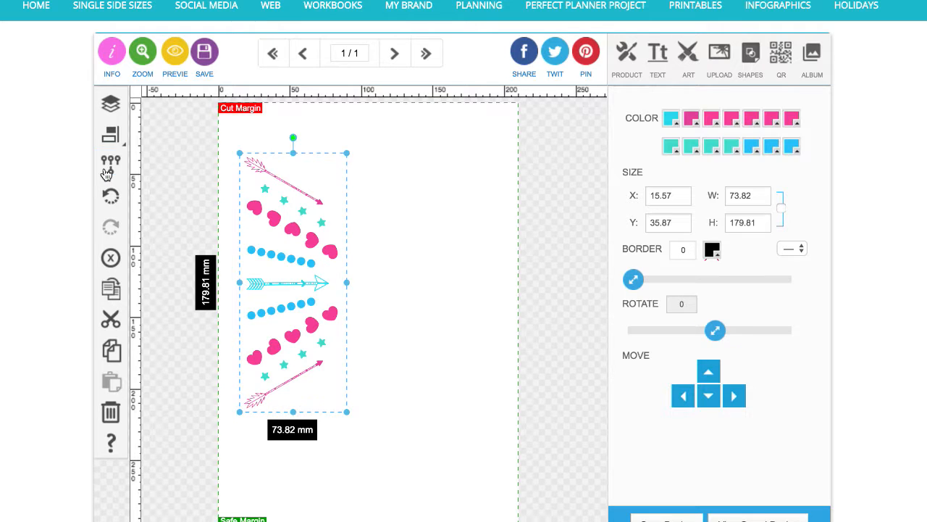
pyautogui.click(116, 290)
# Flip the duplicate horizontally and place it on the right side of the page
pyautogui.moveTo(306, 244); pyautogui.dragTo(426, 222)
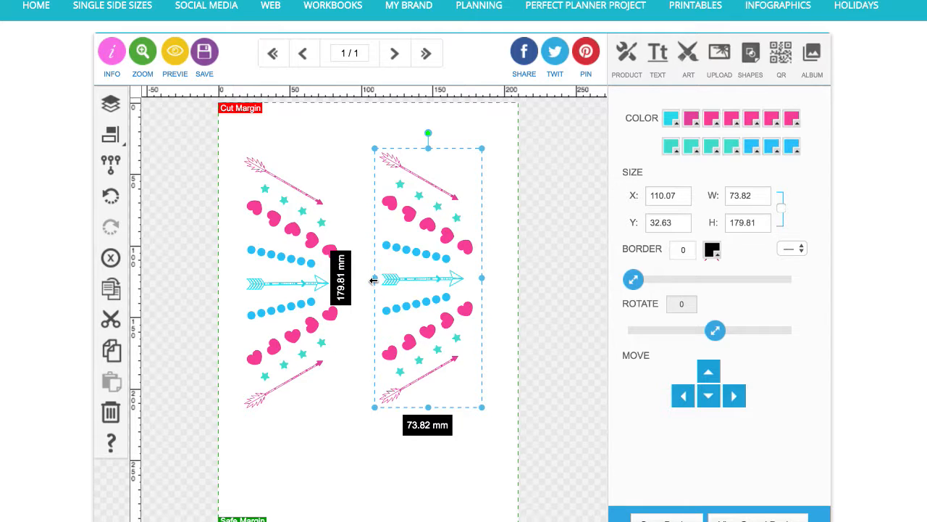
pyautogui.moveTo(374, 280); pyautogui.dragTo(550, 278)
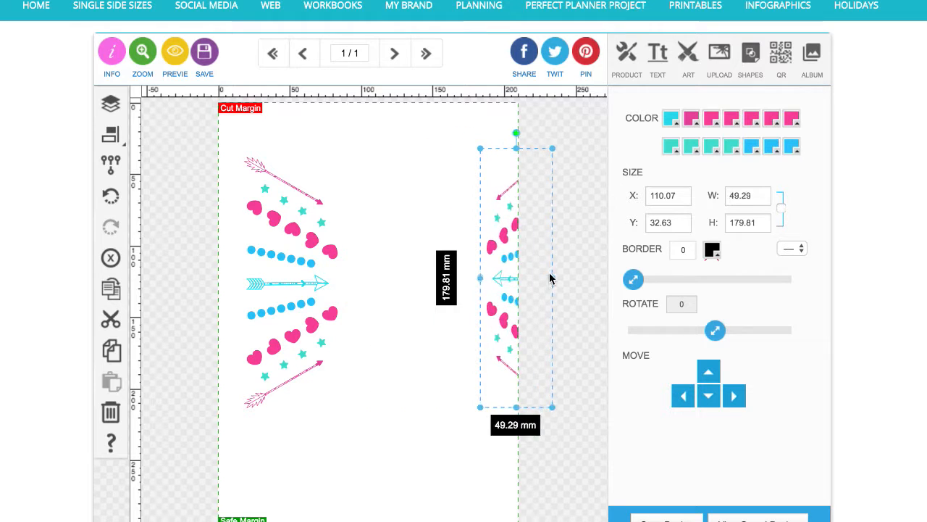
pyautogui.click(506, 281)
pyautogui.moveTo(493, 246); pyautogui.dragTo(413, 247)
# Set the mirrored duplicate's width to 73.82 mm
pyautogui.click(739, 194)
pyautogui.doubleClick(745, 196)
pyautogui.write('73.82')
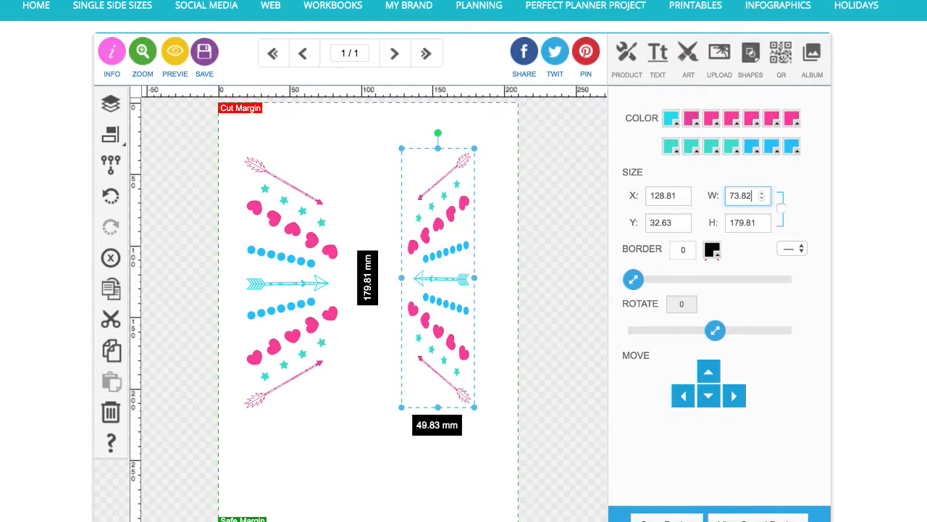
pyautogui.press('Return')
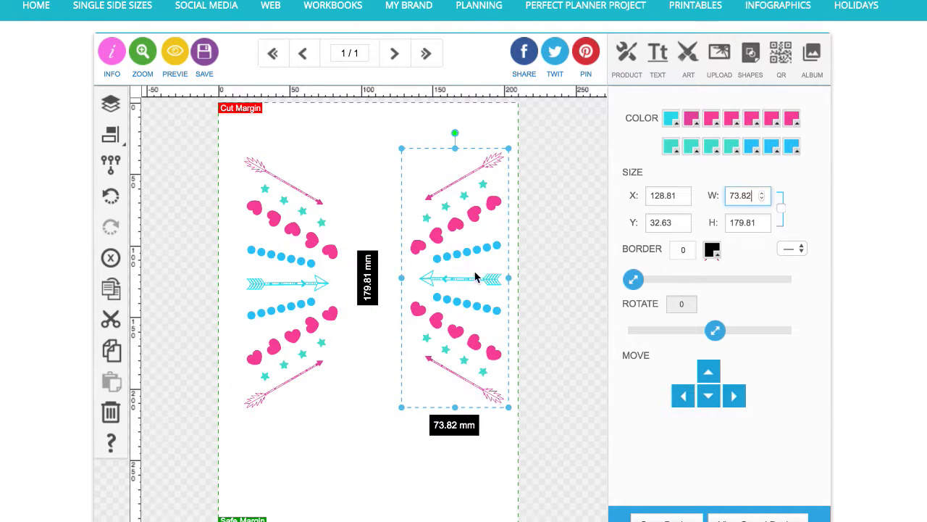
# Align the two mirrored designs on their vertical middles
pyautogui.click(332, 250)
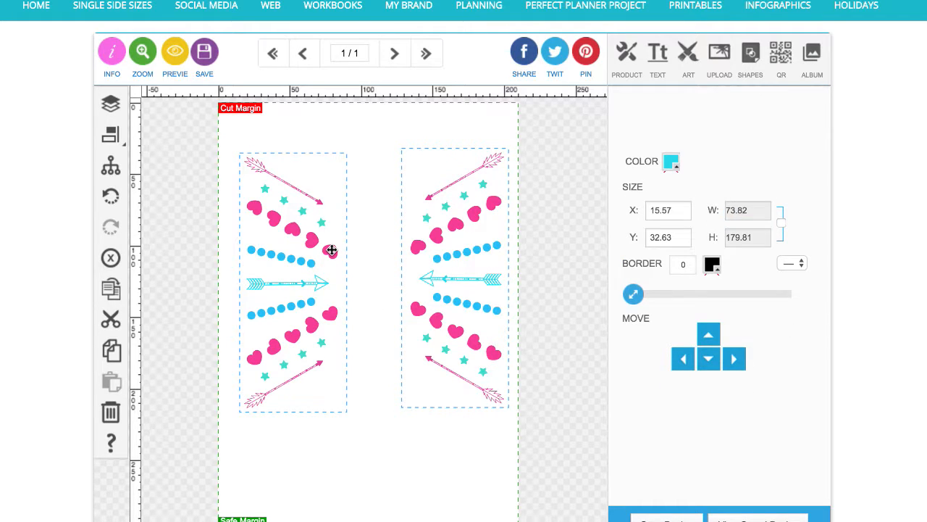
pyautogui.click(111, 140)
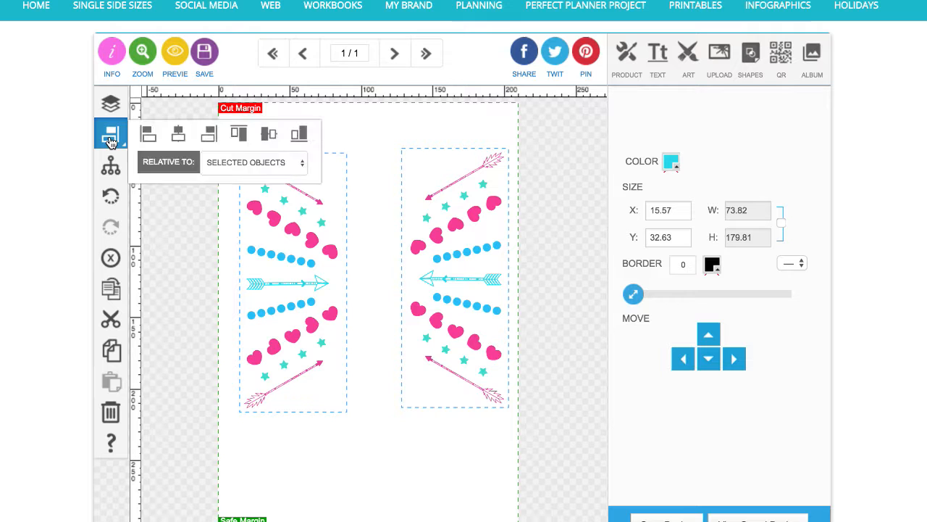
pyautogui.click(269, 137)
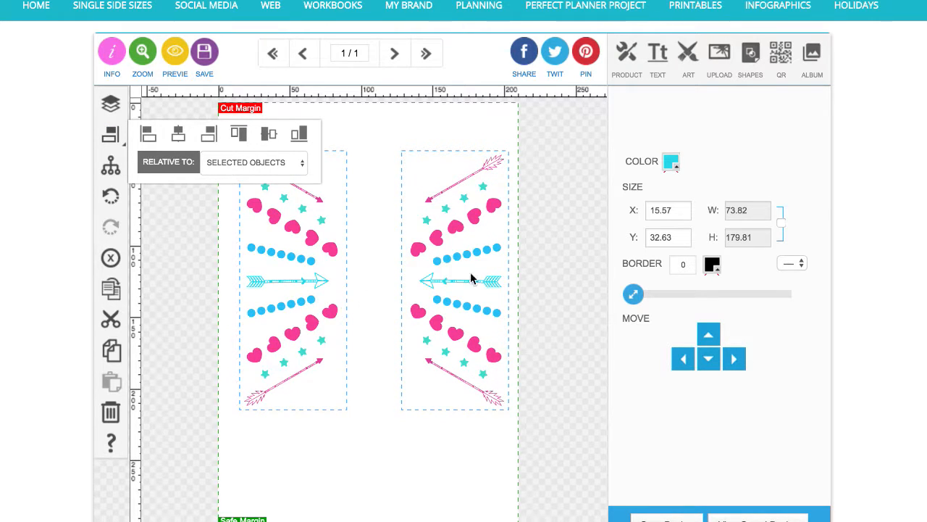
pyautogui.click(384, 442)
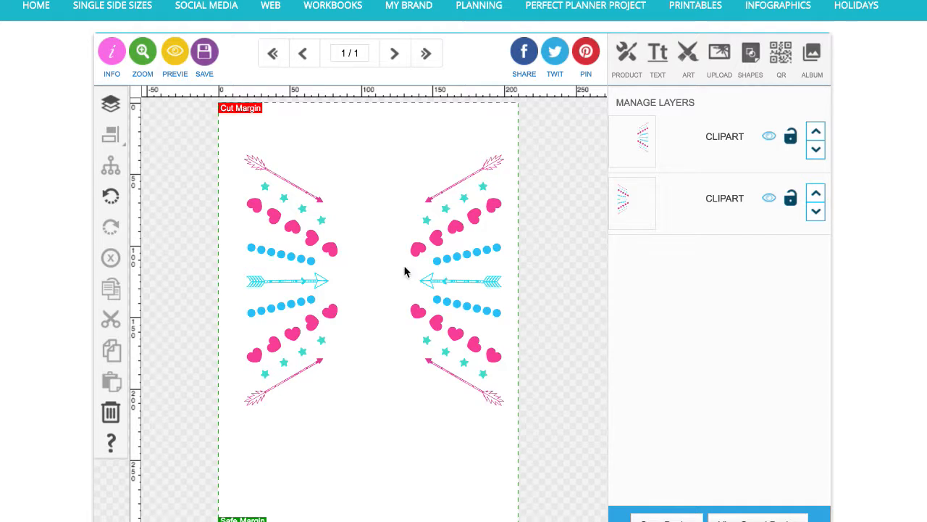
# Centre both designs together horizontally relative to the page
pyautogui.click(331, 247)
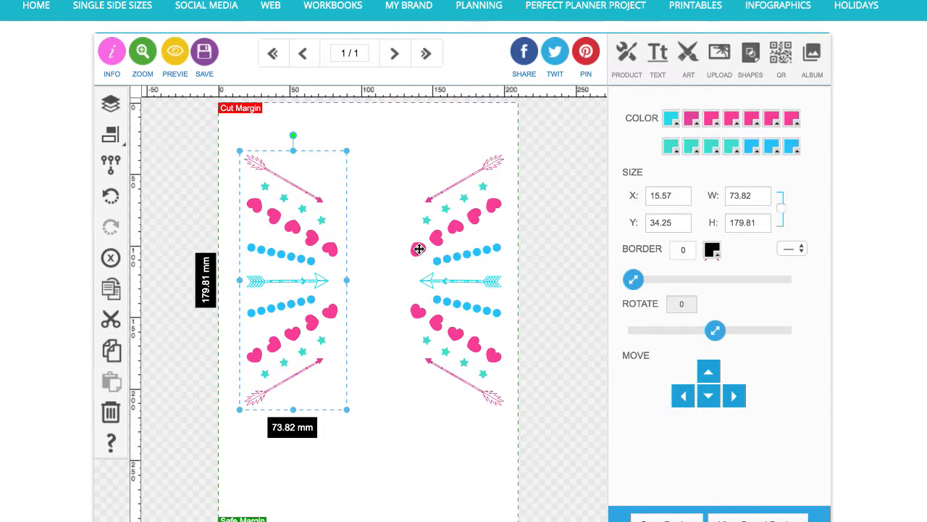
pyautogui.keyDown('shift'); pyautogui.click(419, 249); pyautogui.keyUp('shift')
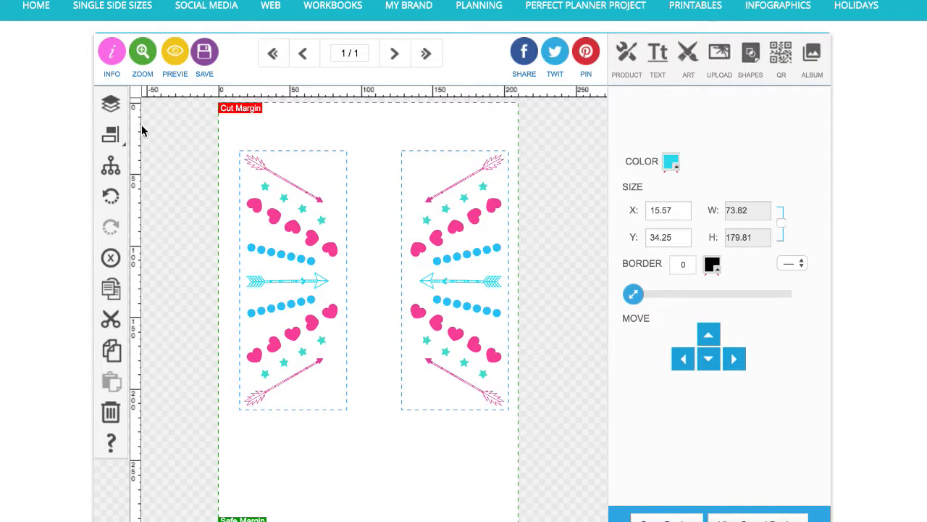
pyautogui.click(111, 134)
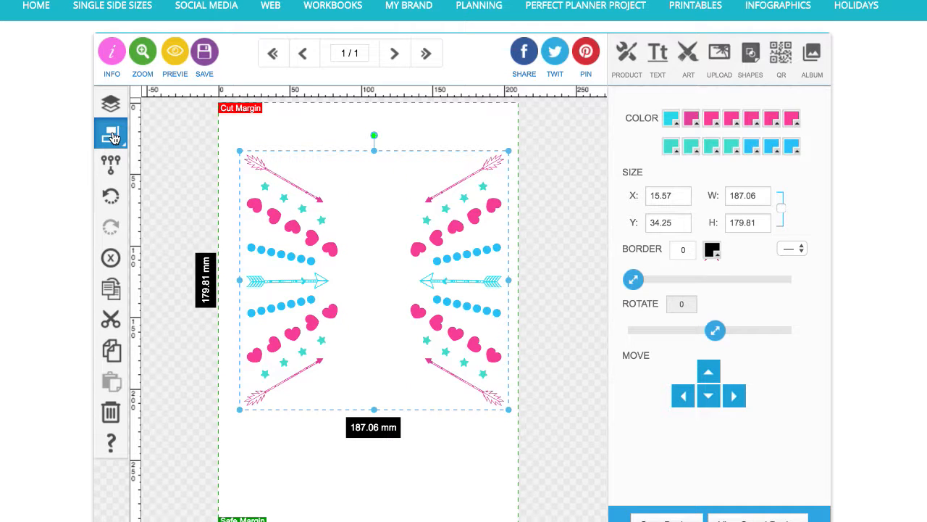
pyautogui.click(113, 137)
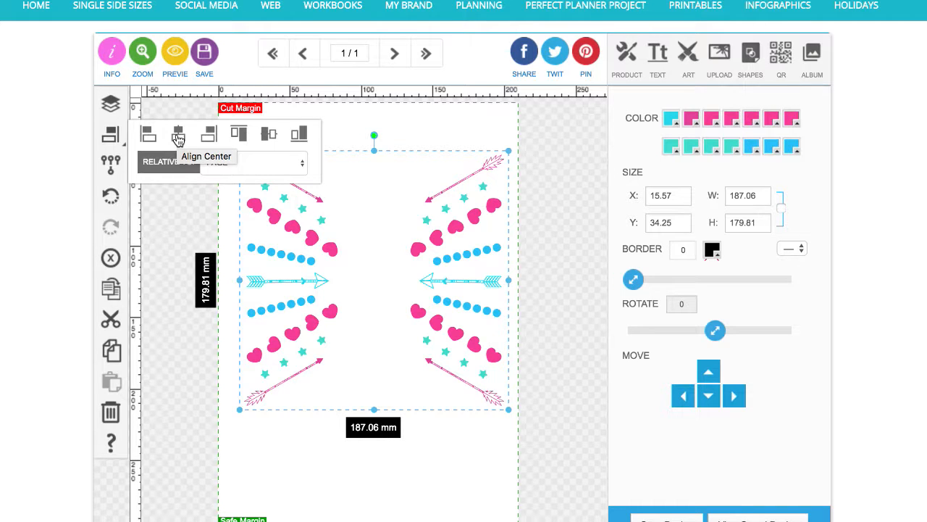
pyautogui.click(179, 140)
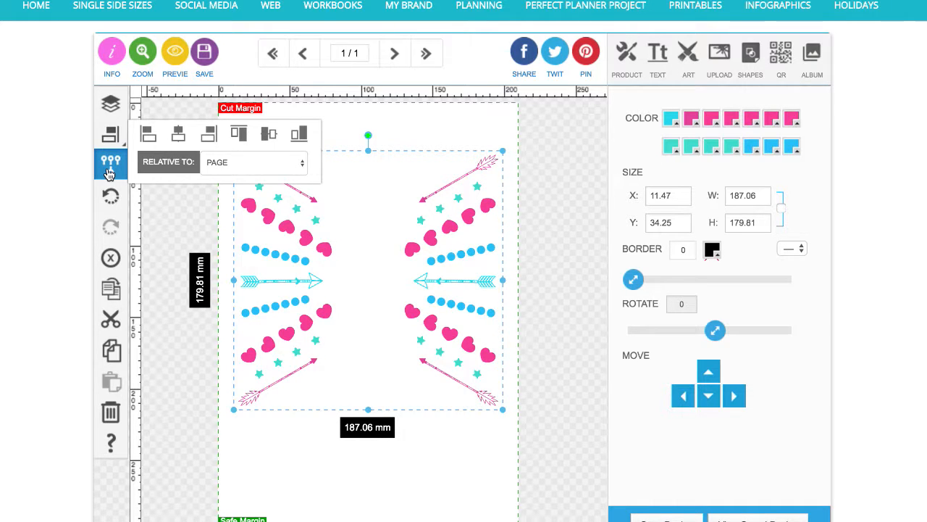
pyautogui.click(215, 378)
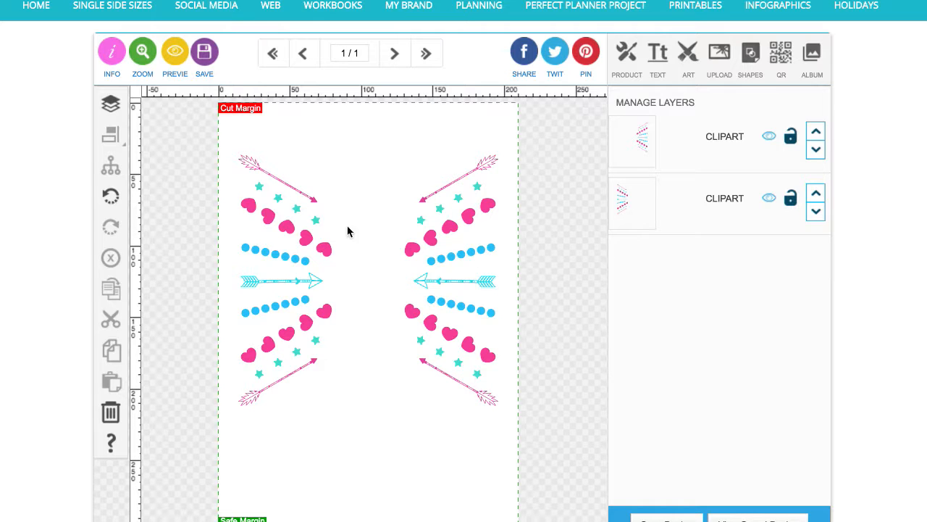
# Nudge the left design three steps left and the right design two steps right to spread them apart
pyautogui.click(327, 314)
pyautogui.click(686, 401)
pyautogui.click(685, 401)
pyautogui.click(686, 401)
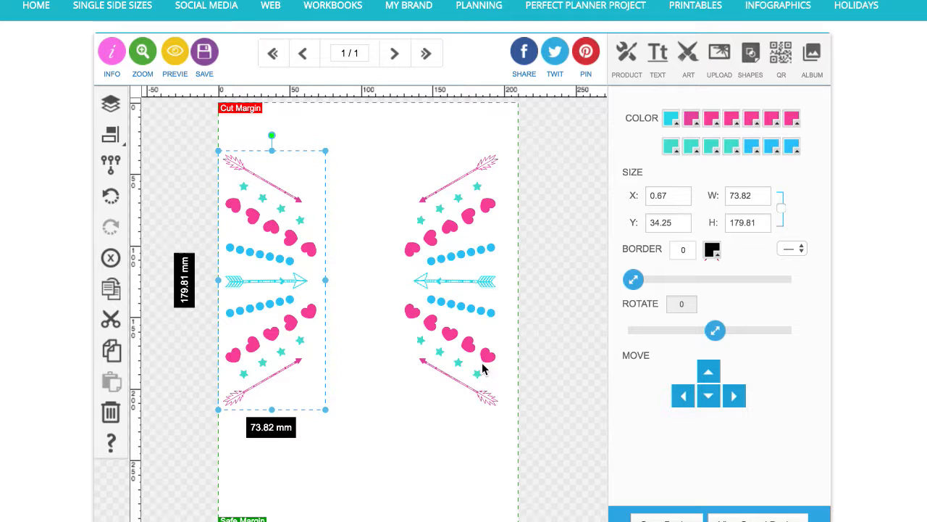
pyautogui.click(481, 366)
pyautogui.click(740, 394)
pyautogui.click(741, 394)
pyautogui.click(740, 394)
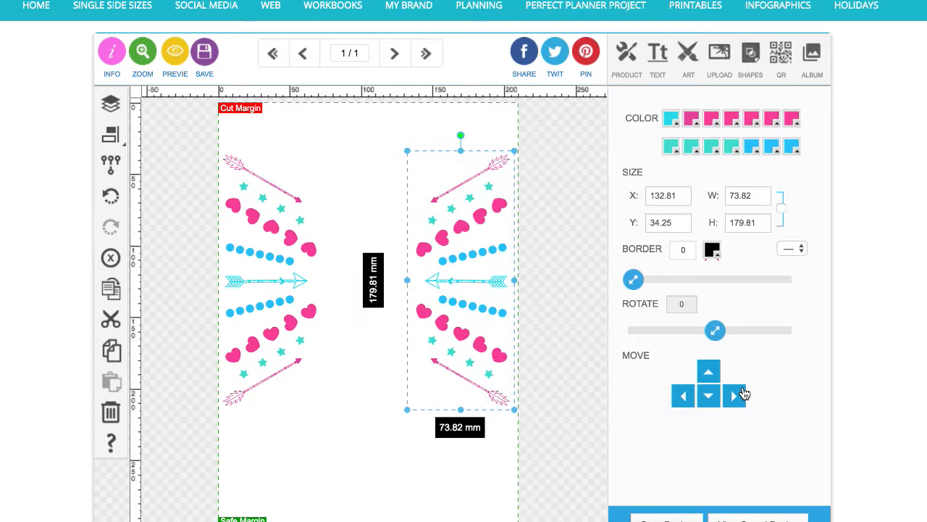
# Select both mirrored designs together and centre them horizontally relative to the page
pyautogui.click(306, 311)
pyautogui.click(315, 311)
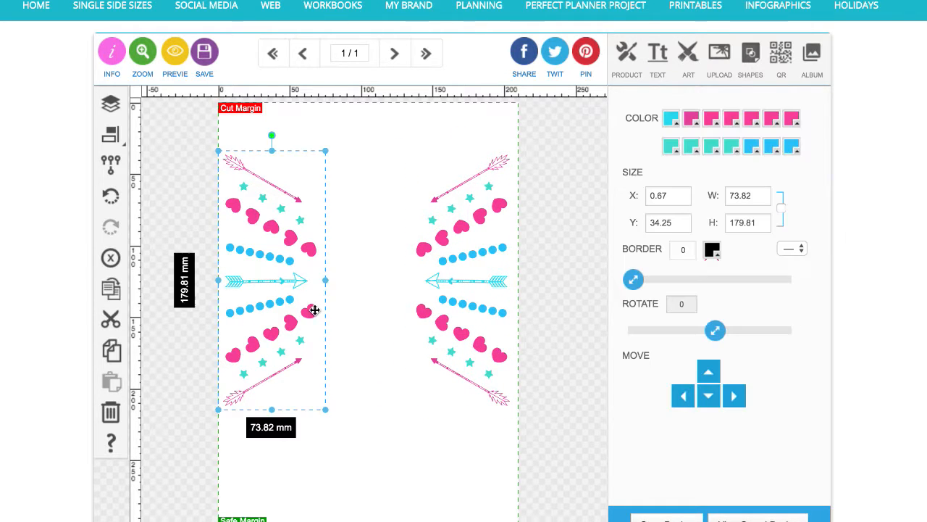
pyautogui.click(110, 134)
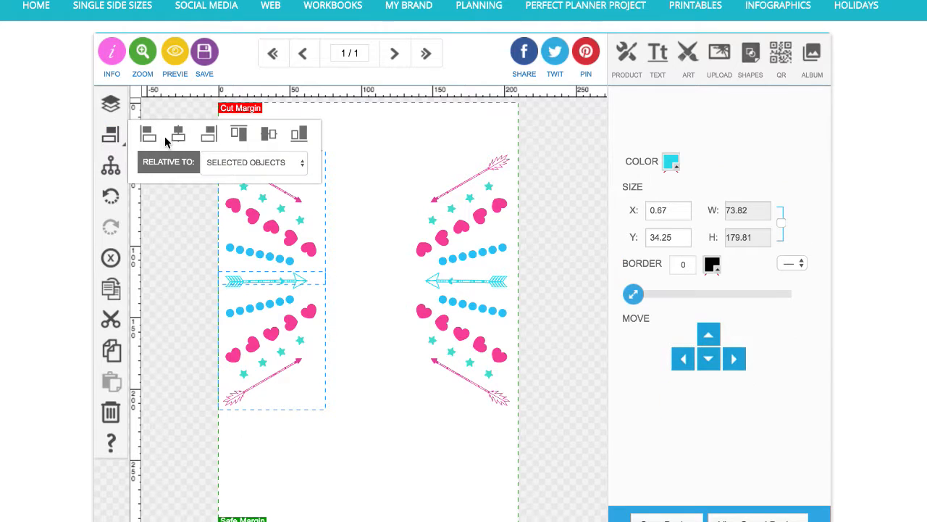
pyautogui.keyDown('shift'); pyautogui.click(426, 247); pyautogui.keyUp('shift')
pyautogui.click(110, 166)
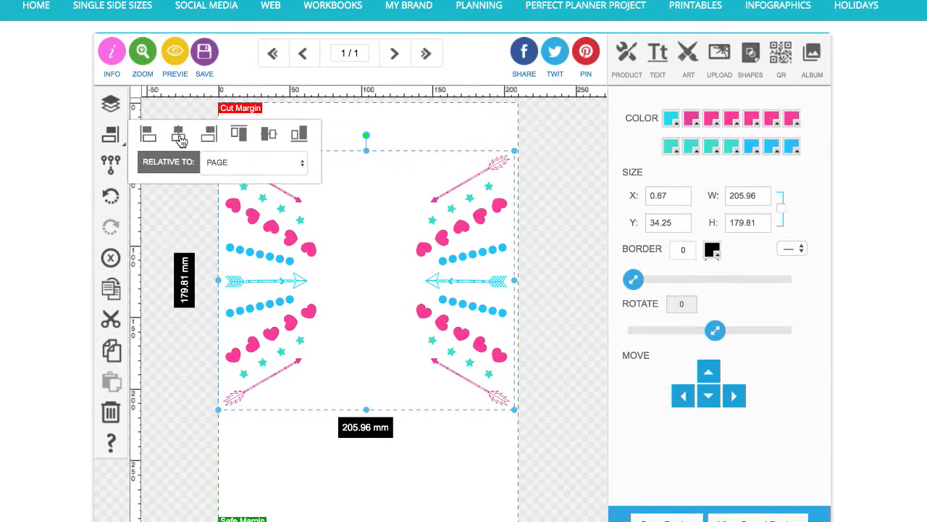
pyautogui.click(180, 138)
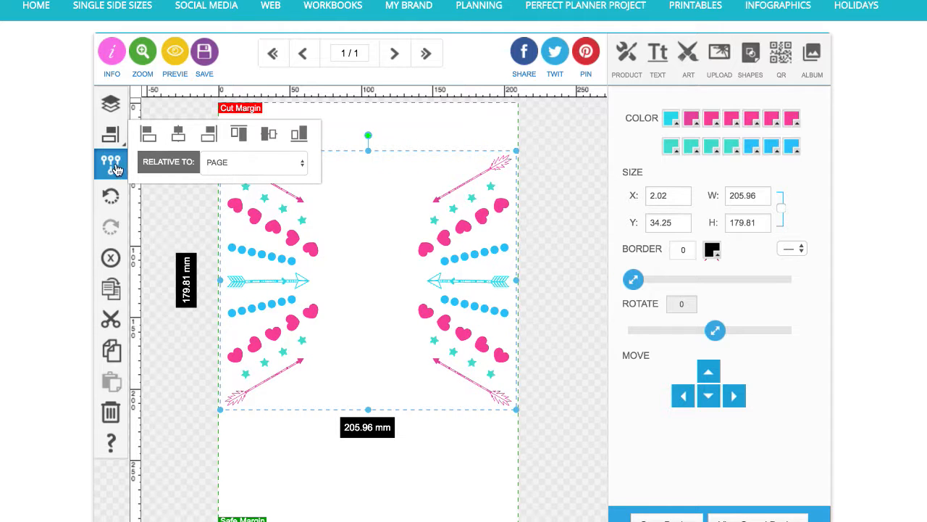
pyautogui.click(198, 225)
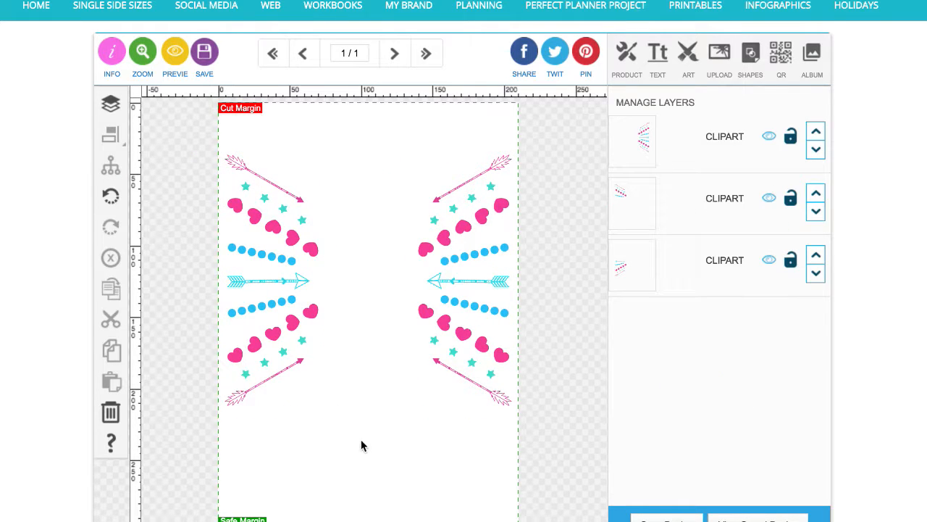
# Add a text box reading "Creating symmetry in Designsta" on three lines
pyautogui.click(658, 53)
pyautogui.click(663, 106)
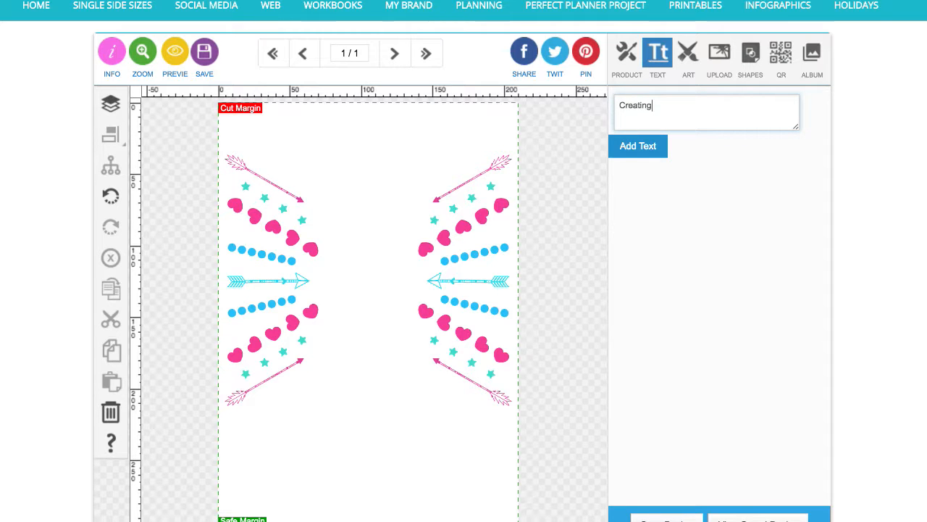
pyautogui.write('Creating symmetry')
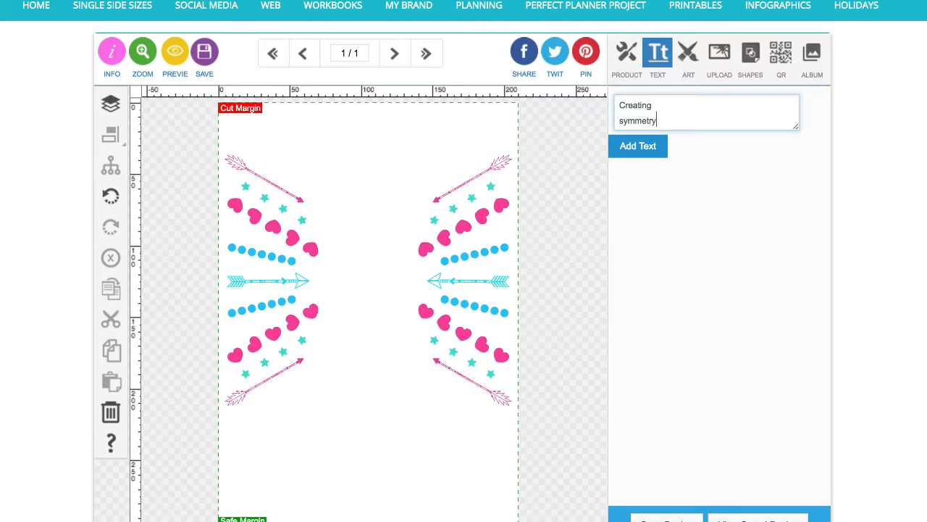
pyautogui.press('Return')
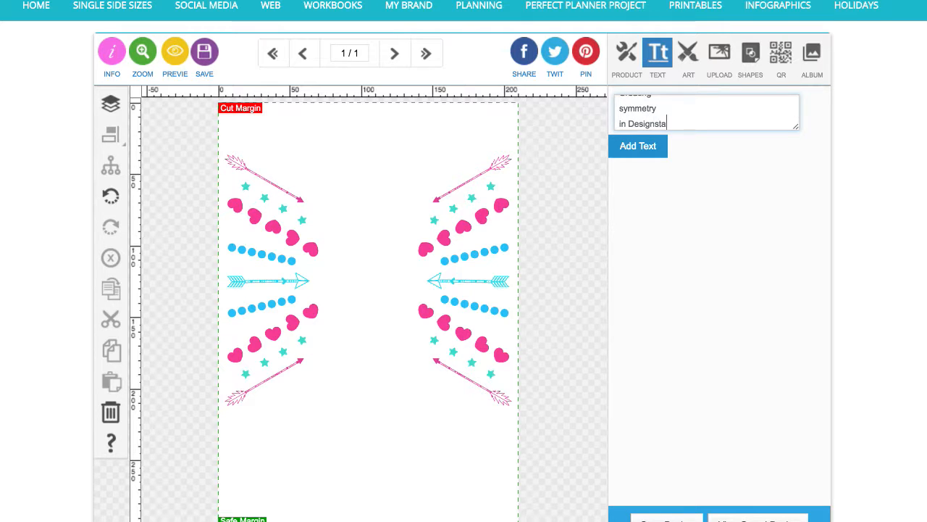
pyautogui.click(637, 147)
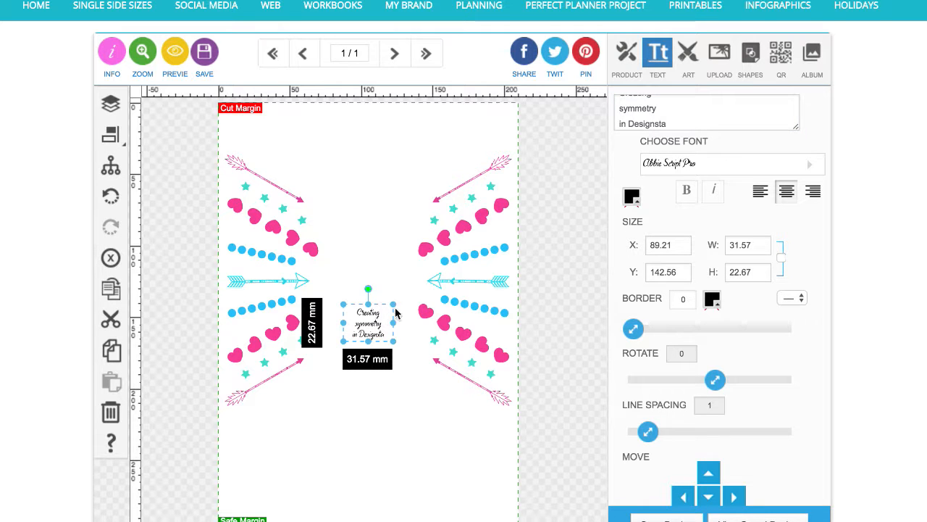
# Change the text's font to Bambinio
pyautogui.click(697, 172)
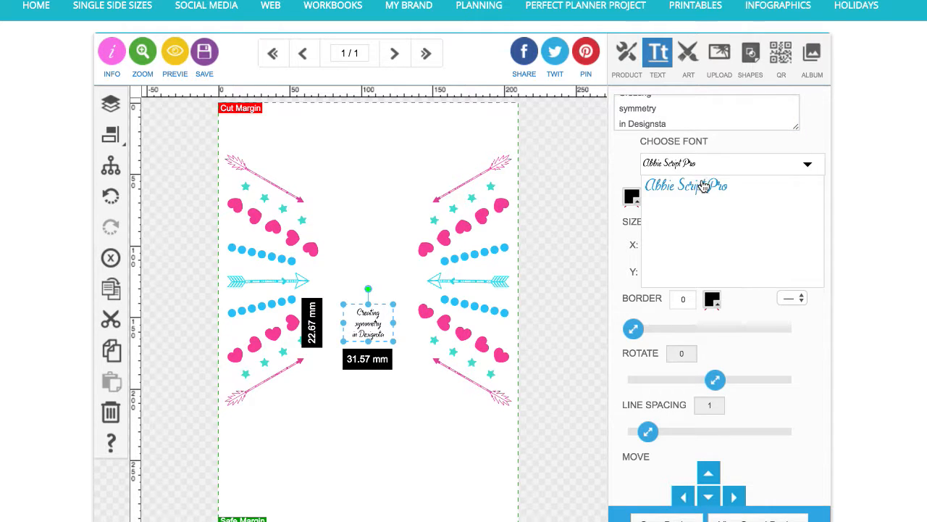
pyautogui.scroll(-5, 702, 219)
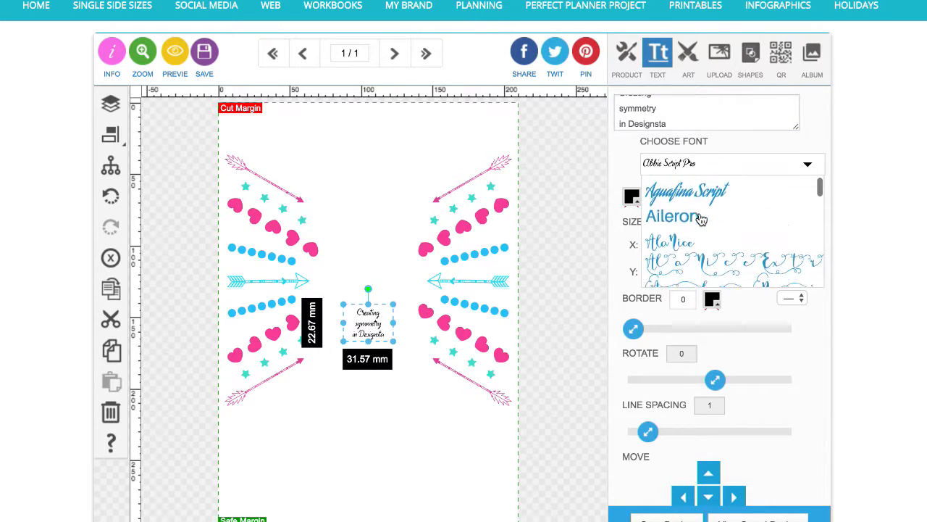
pyautogui.scroll(-6, 701, 218)
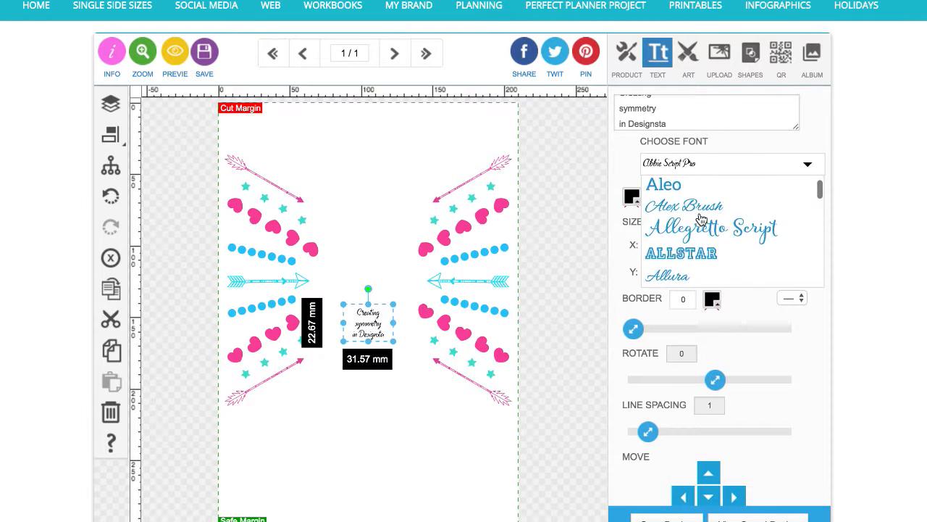
pyautogui.scroll(-6, 701, 219)
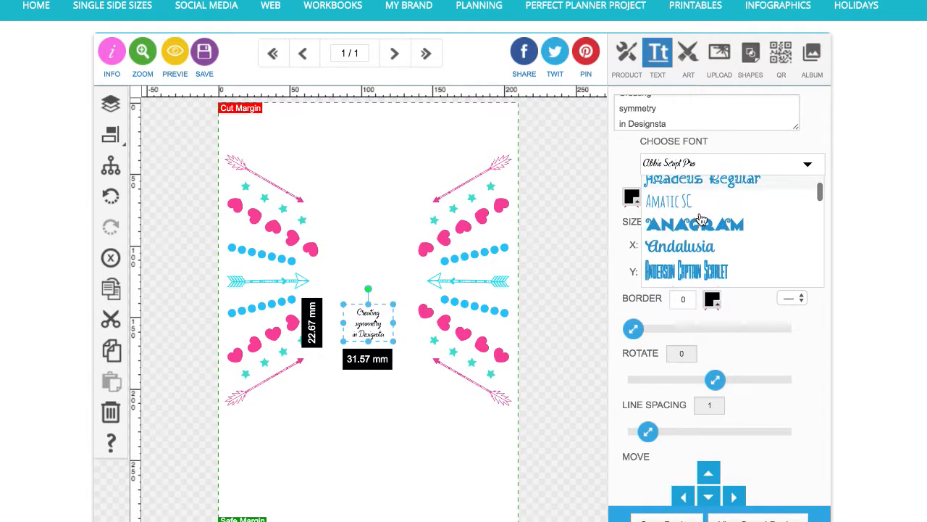
pyautogui.scroll(-6, 701, 219)
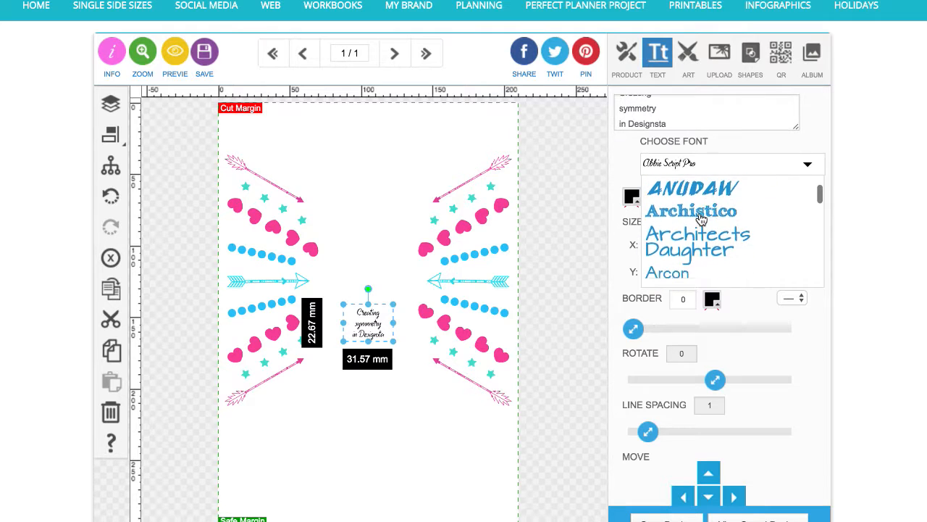
pyautogui.scroll(-6, 702, 219)
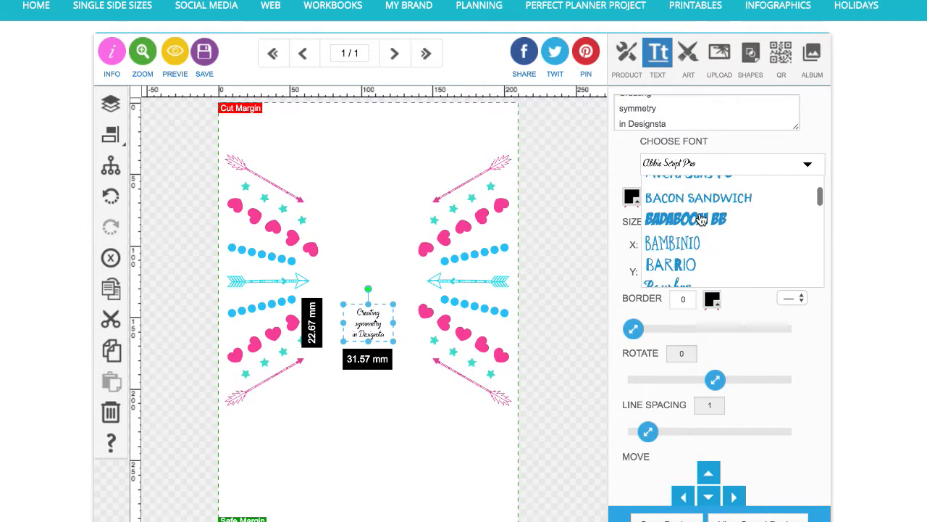
pyautogui.scroll(1, 701, 219)
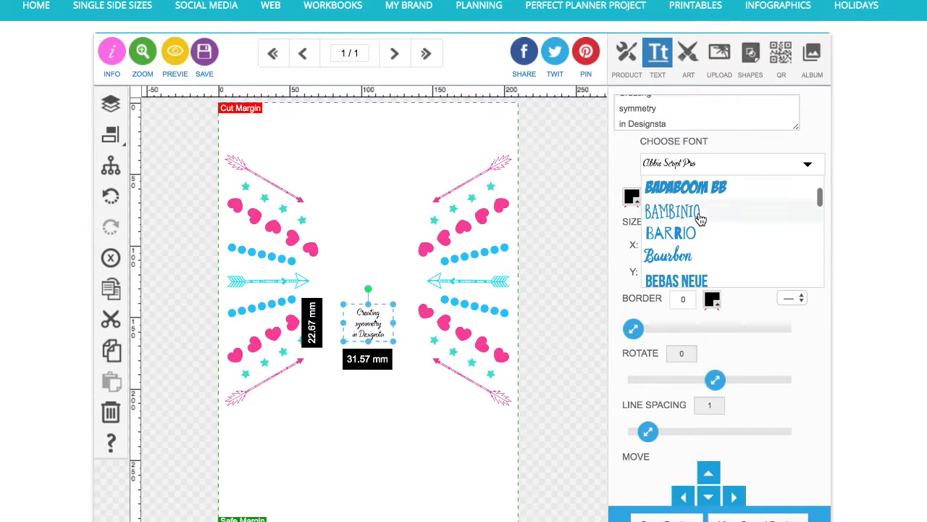
pyautogui.click(700, 213)
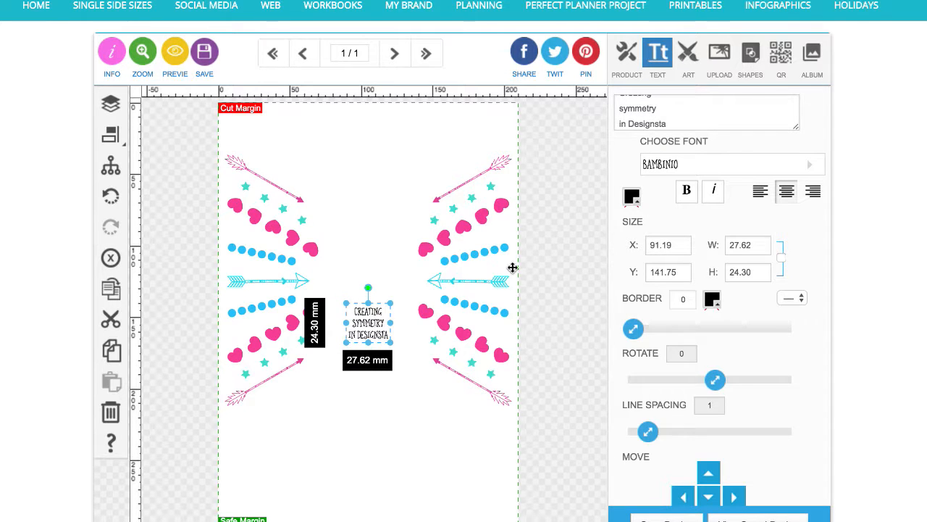
# Lock the text's proportions and enlarge it to about 60 mm wide, placing it between the two designs
pyautogui.click(785, 260)
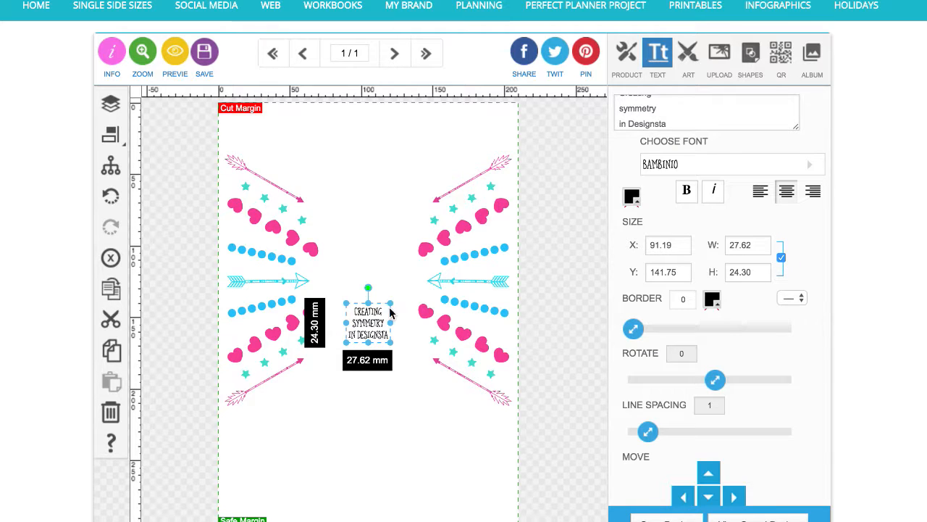
pyautogui.moveTo(392, 304); pyautogui.dragTo(437, 263)
pyautogui.moveTo(388, 303); pyautogui.dragTo(361, 274)
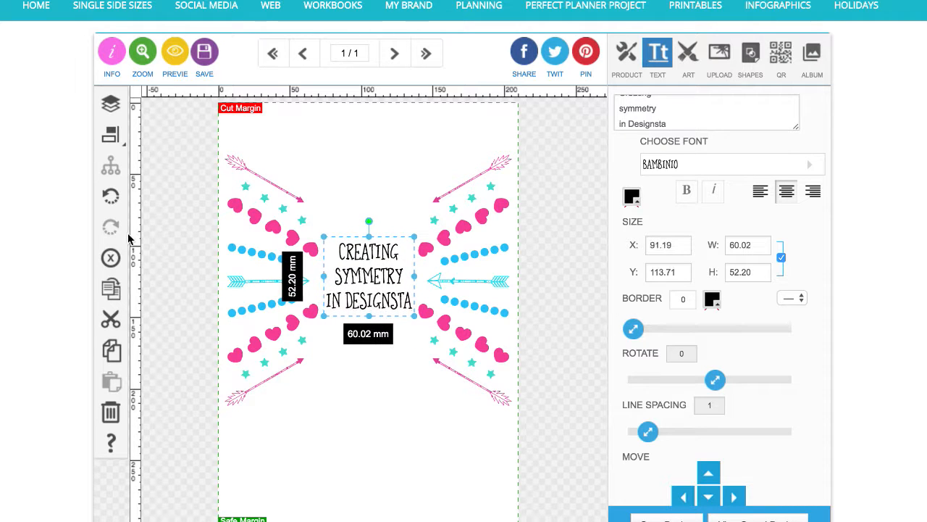
# Centre the text horizontally relative to the page
pyautogui.click(113, 134)
pyautogui.click(175, 135)
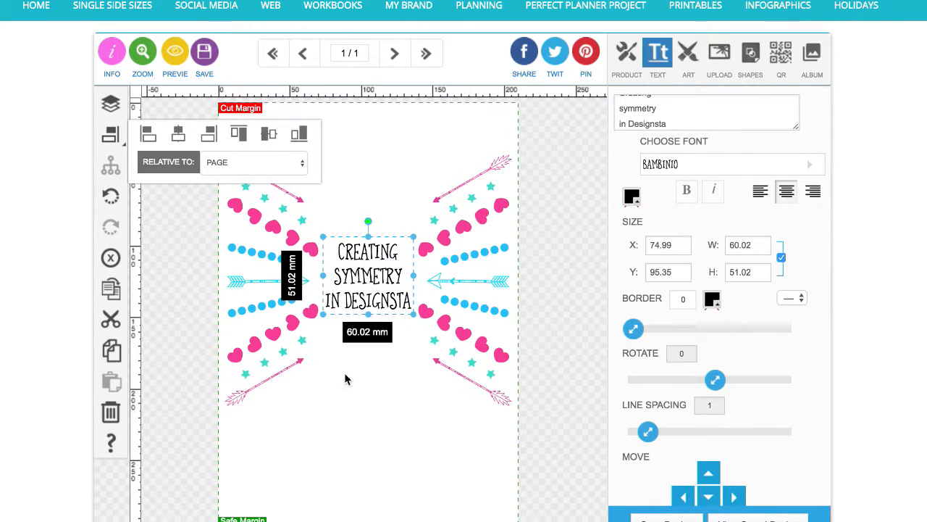
pyautogui.click(378, 427)
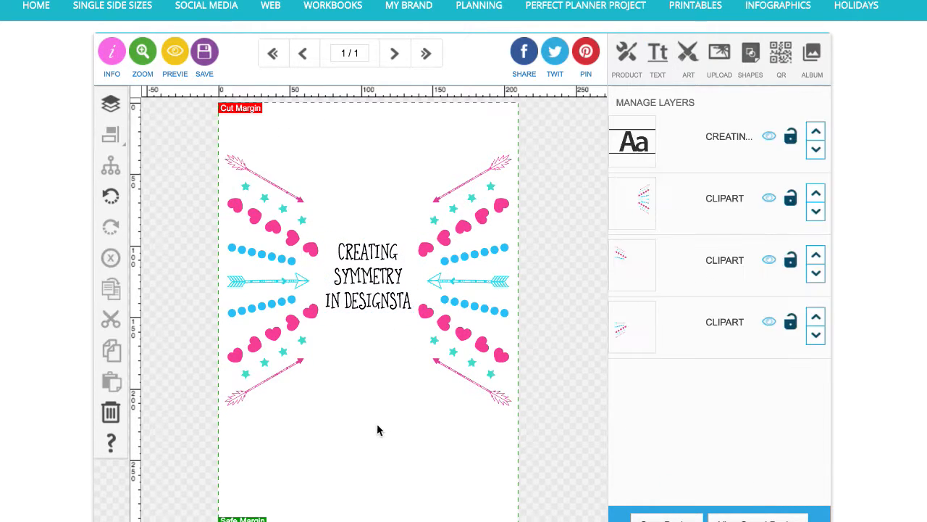
# Colour the title text orange
pyautogui.click(386, 304)
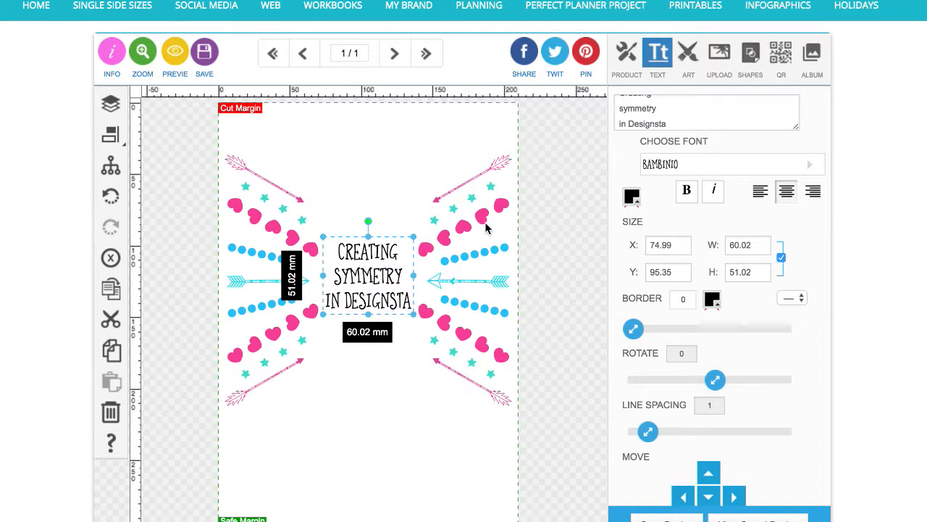
pyautogui.click(631, 199)
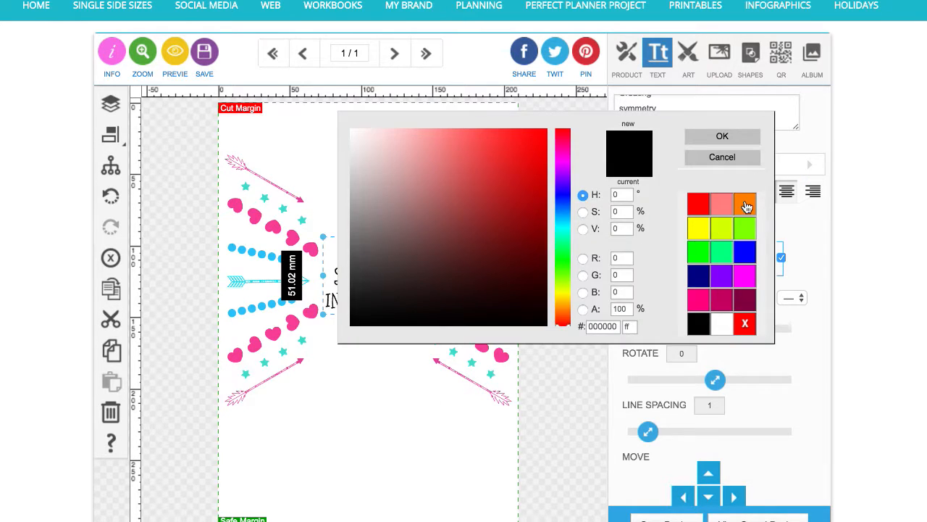
pyautogui.click(747, 207)
pyautogui.click(522, 133)
pyautogui.click(739, 142)
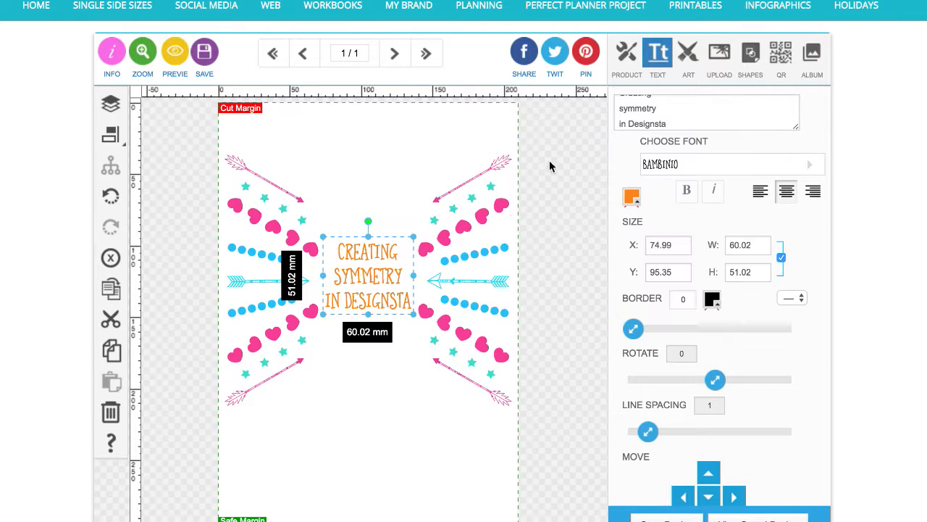
pyautogui.click(436, 118)
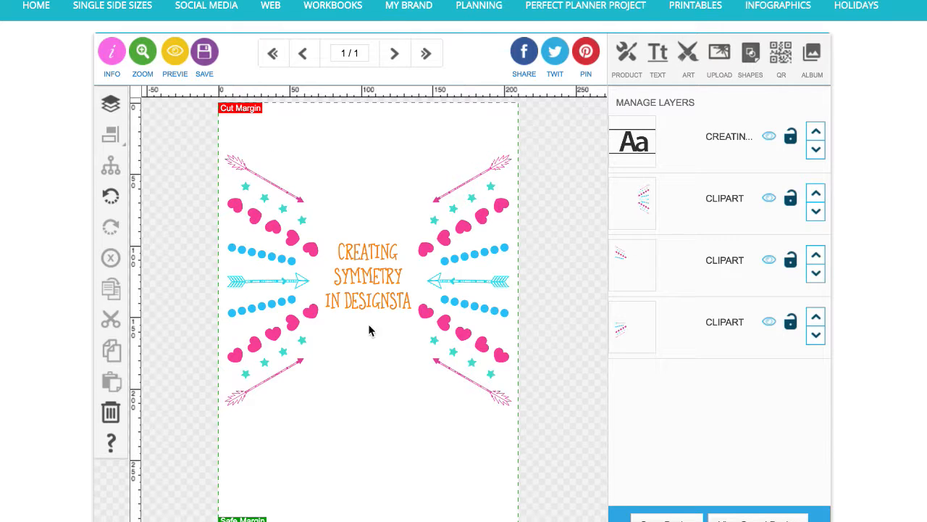
# Add a hand-drawn star doodle from the Hand Drawn Doodles art and move it near the top-left of the page
pyautogui.click(687, 55)
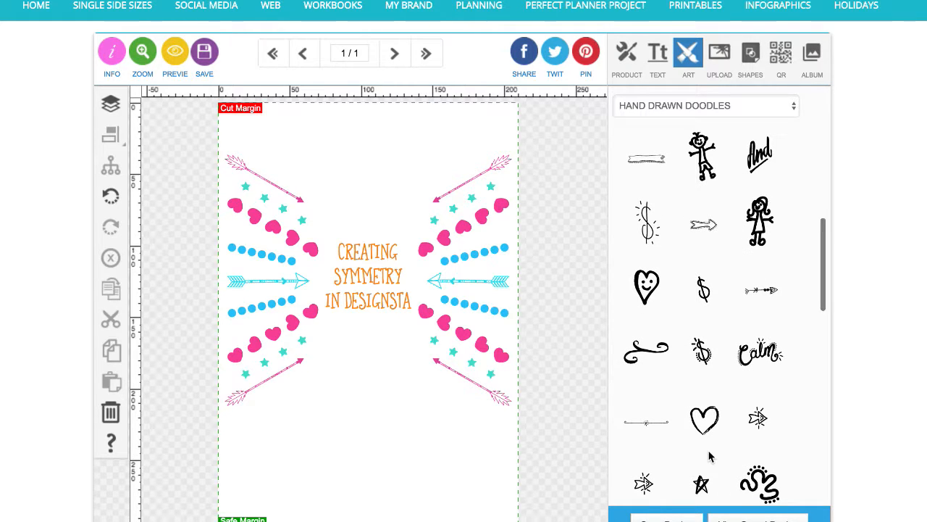
pyautogui.click(702, 487)
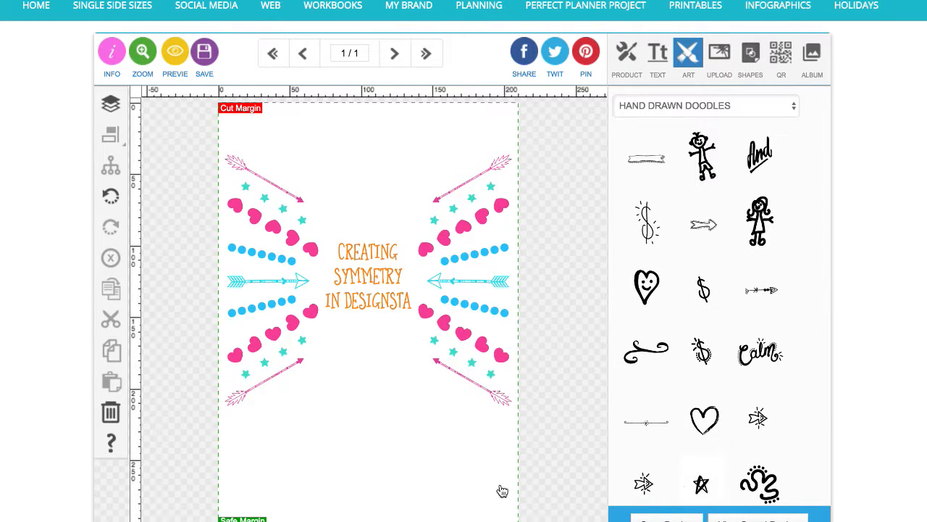
pyautogui.moveTo(409, 320); pyautogui.dragTo(317, 142)
# Duplicate the star doodle four times to form a diagonal row
pyautogui.click(116, 294)
pyautogui.click(115, 294)
pyautogui.click(115, 294)
pyautogui.click(115, 294)
pyautogui.click(115, 294)
# Select every other star in the row and delete them, keeping three spaced stars
pyautogui.moveTo(286, 124); pyautogui.dragTo(389, 217)
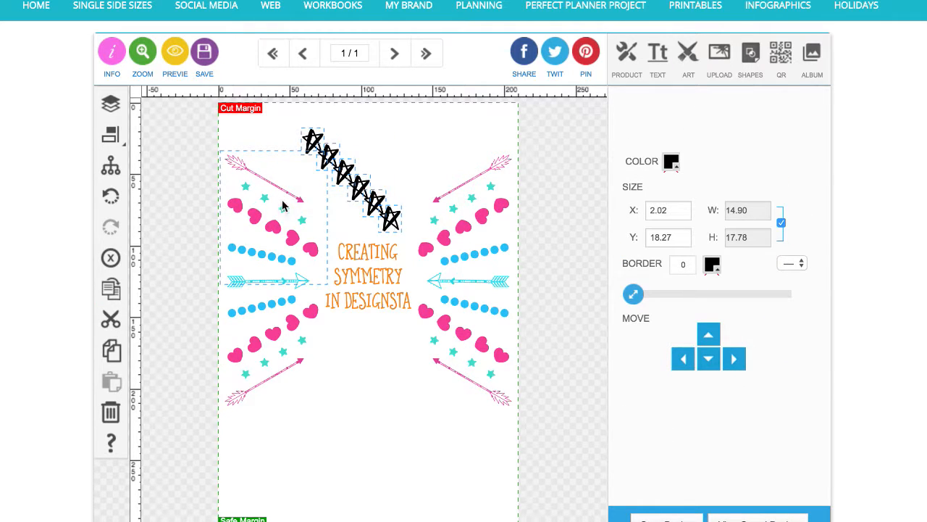
pyautogui.click(399, 132)
pyautogui.click(319, 138)
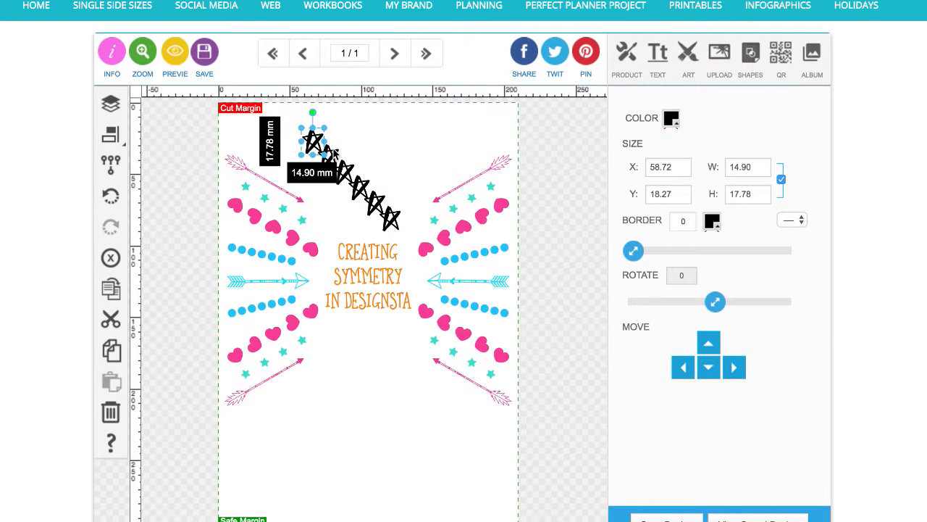
pyautogui.click(350, 156)
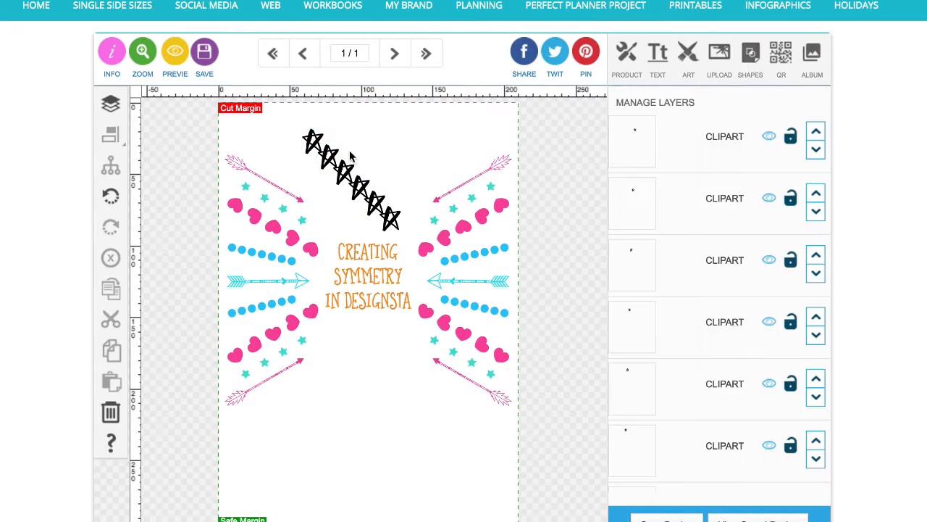
pyautogui.click(333, 153)
pyautogui.keyDown('shift'); pyautogui.click(362, 186); pyautogui.keyUp('shift')
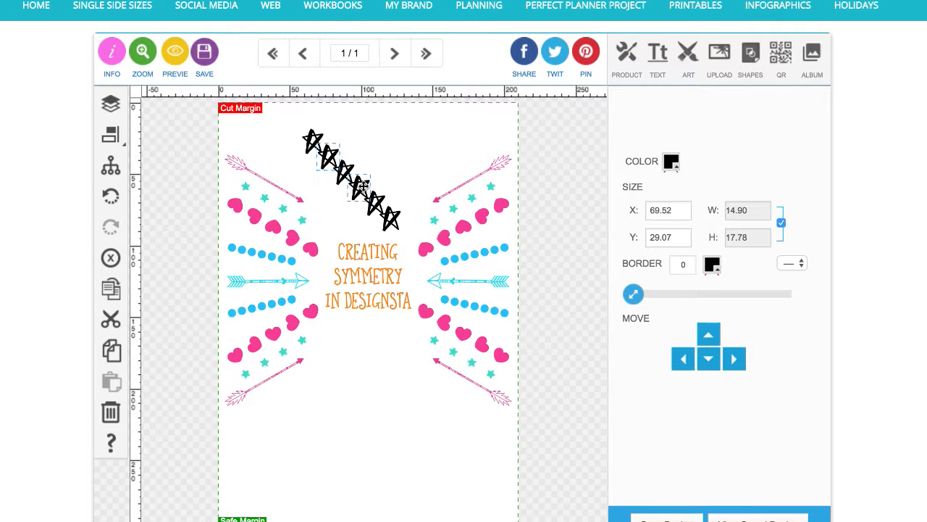
pyautogui.keyDown('shift'); pyautogui.click(388, 218); pyautogui.keyUp('shift')
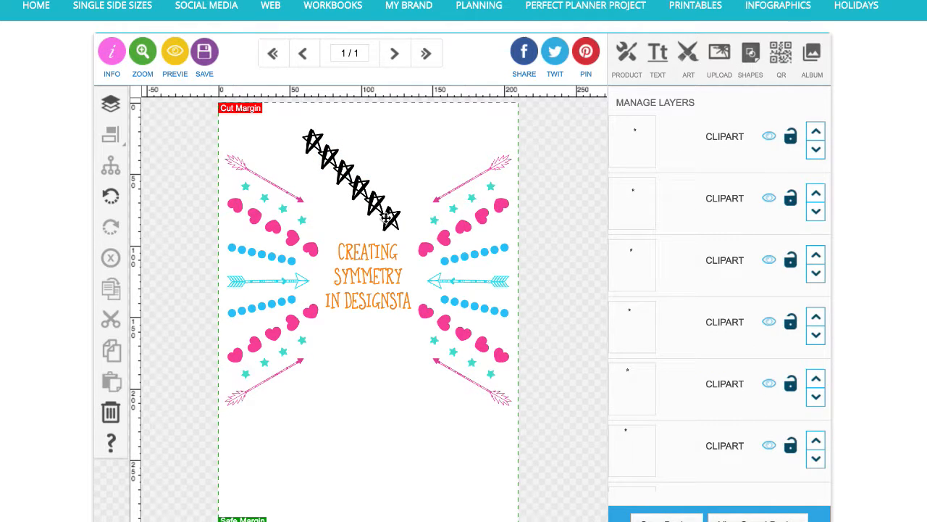
pyautogui.click(377, 207)
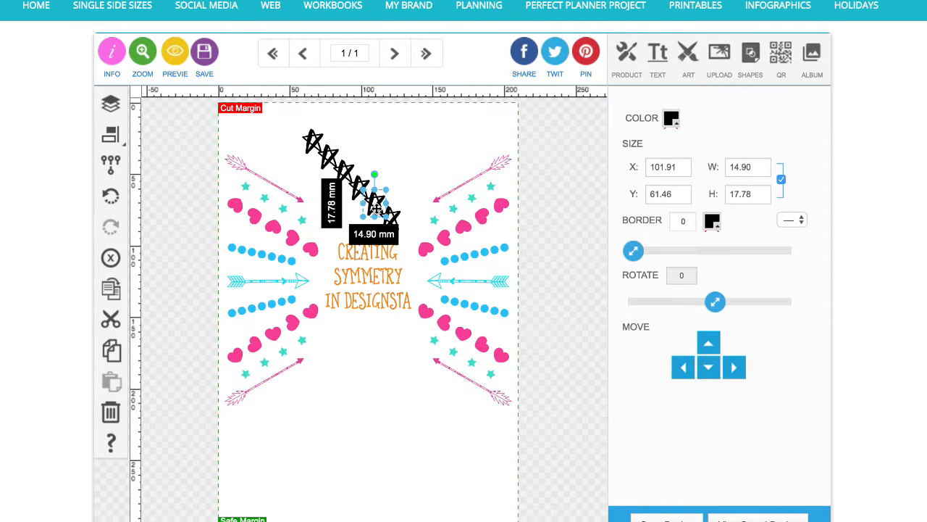
pyautogui.keyDown('shift'); pyautogui.click(346, 173); pyautogui.keyUp('shift')
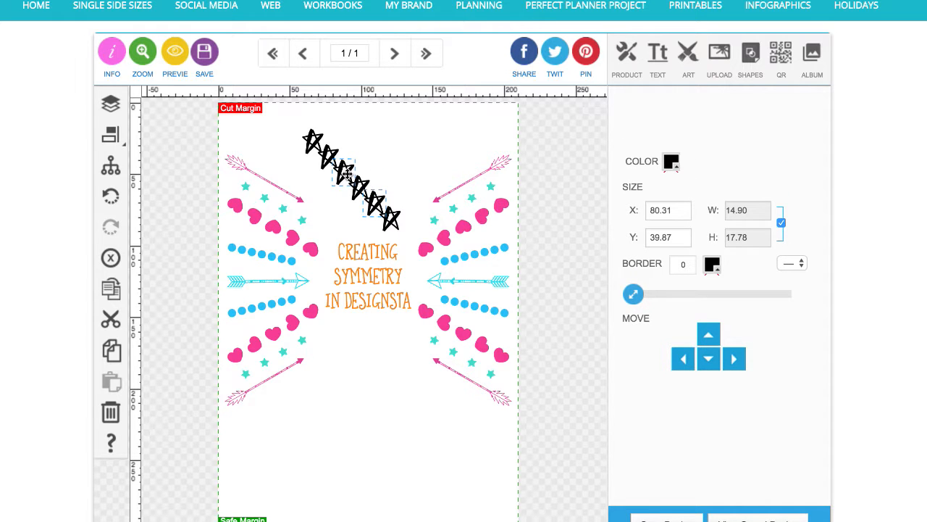
pyautogui.click(111, 257)
pyautogui.moveTo(327, 121); pyautogui.dragTo(343, 208)
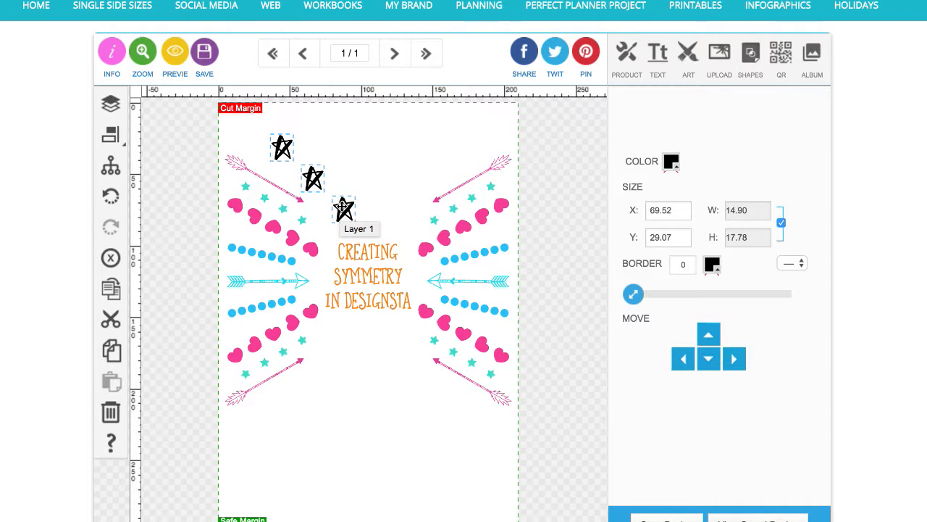
# Tilt the three star doodles to varied angles: the row by 12°, the middle star to -23° and the top star to 30°
pyautogui.click(110, 165)
pyautogui.moveTo(312, 120); pyautogui.dragTo(326, 120)
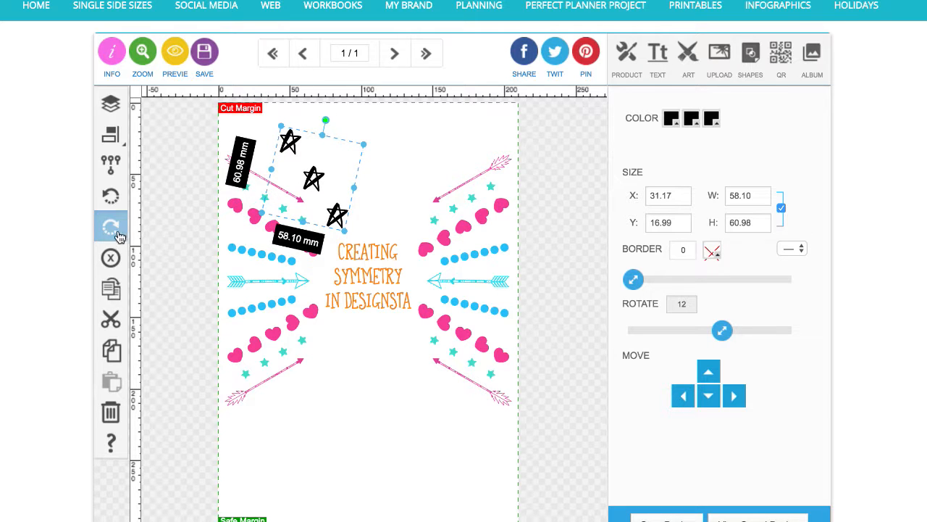
pyautogui.click(110, 166)
pyautogui.click(409, 157)
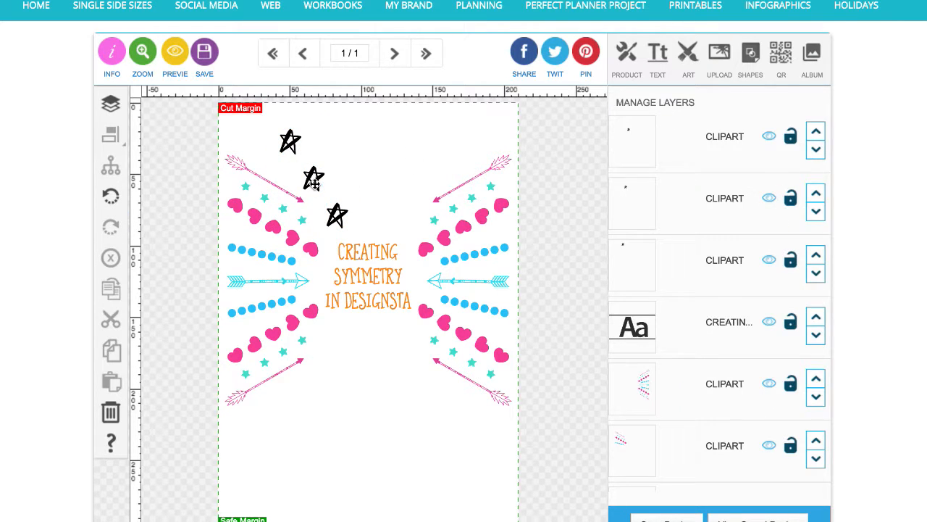
pyautogui.click(313, 182)
pyautogui.moveTo(320, 144); pyautogui.dragTo(295, 147)
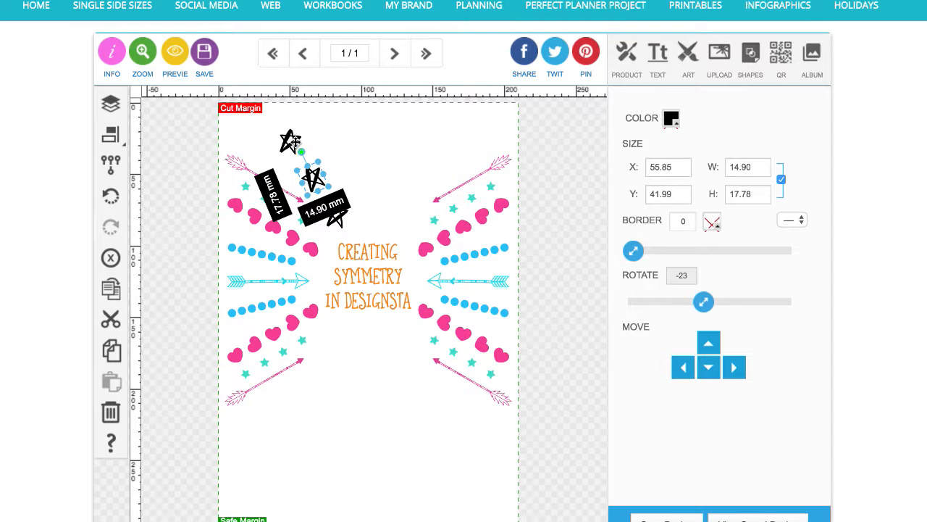
pyautogui.click(291, 142)
pyautogui.moveTo(295, 115)
pyautogui.mouseDown()
pyautogui.moveTo(283, 116)
pyautogui.moveTo(307, 126)
pyautogui.mouseUp()
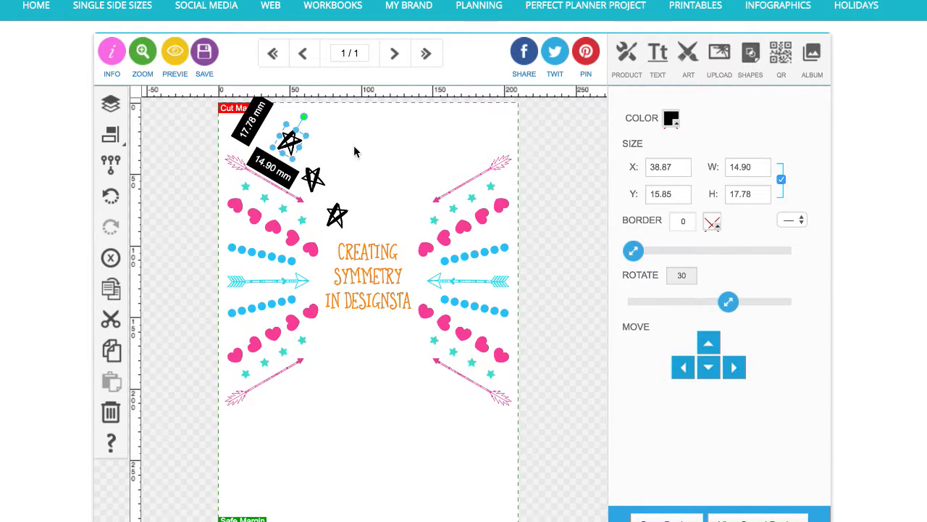
pyautogui.click(353, 151)
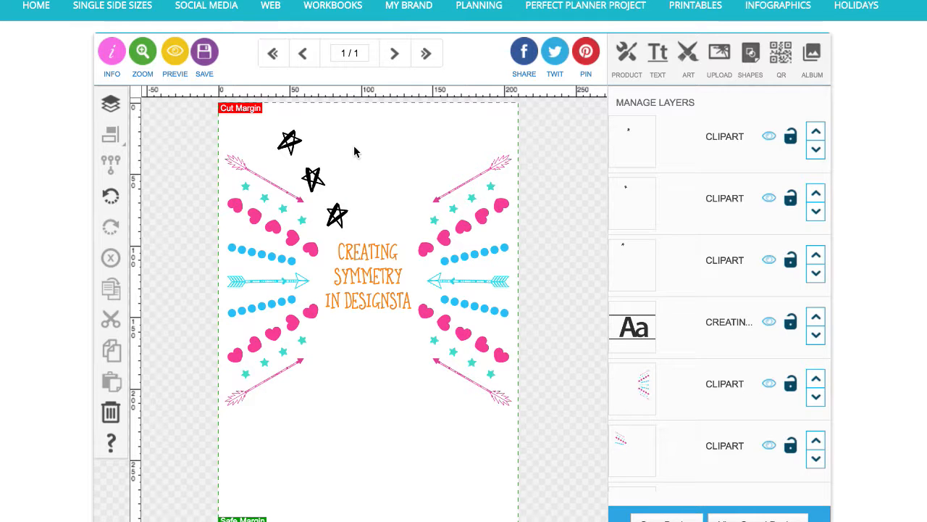
# Select all three stars and colour them lime green
pyautogui.click(297, 134)
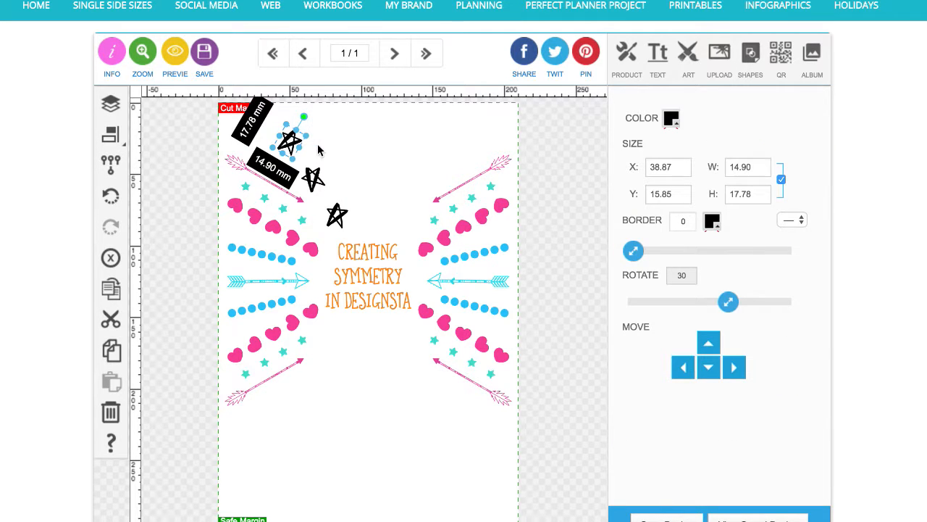
pyautogui.keyDown('shift'); pyautogui.click(313, 177); pyautogui.keyUp('shift')
pyautogui.keyDown('shift'); pyautogui.click(337, 215); pyautogui.keyUp('shift')
pyautogui.keyDown('shift'); pyautogui.click(338, 215); pyautogui.keyUp('shift')
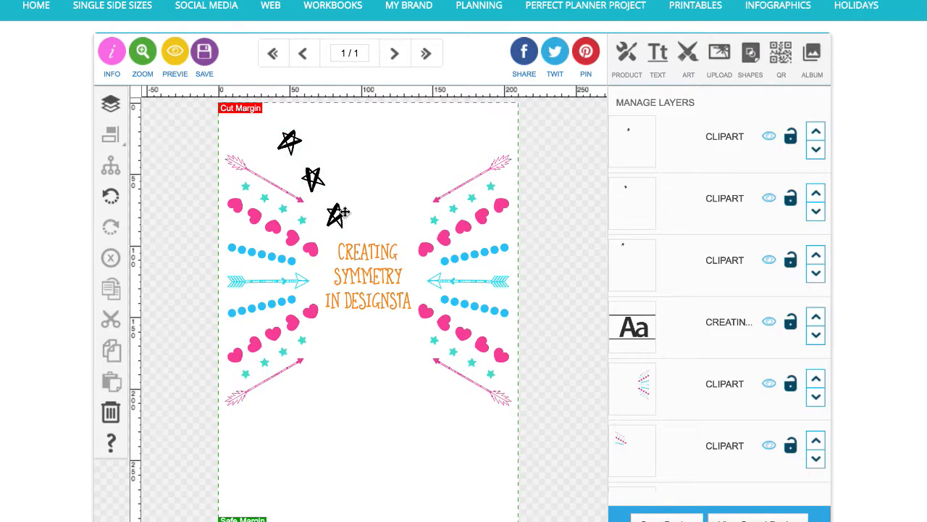
pyautogui.click(337, 215)
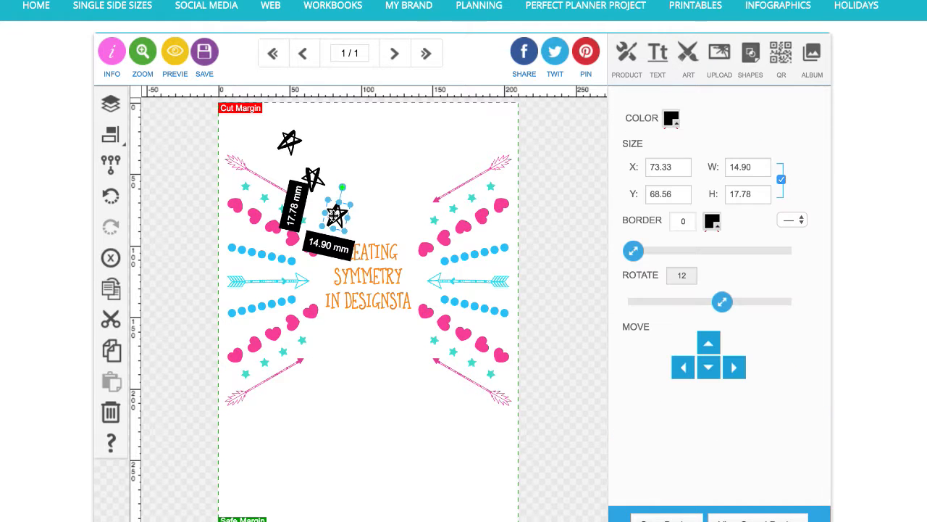
pyautogui.keyDown('shift'); pyautogui.click(315, 177); pyautogui.keyUp('shift')
pyautogui.keyDown('shift'); pyautogui.click(293, 143); pyautogui.keyUp('shift')
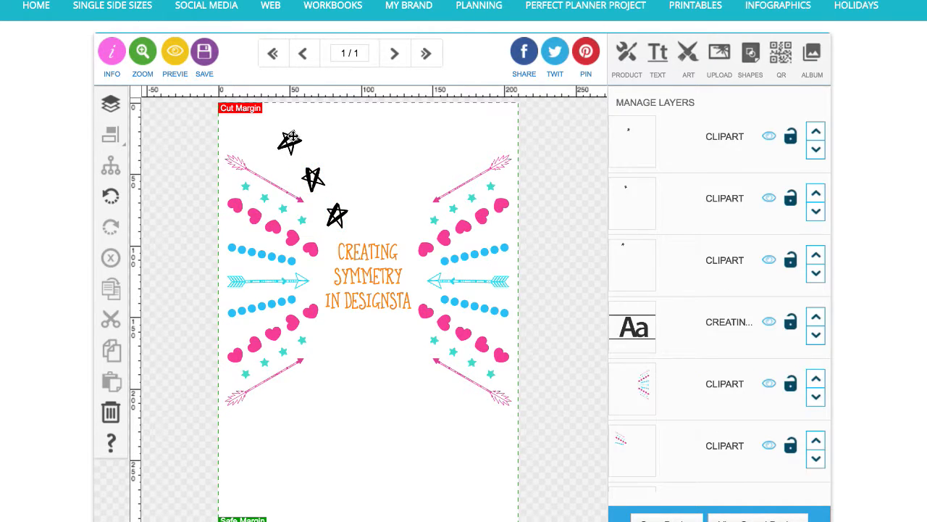
pyautogui.click(290, 139)
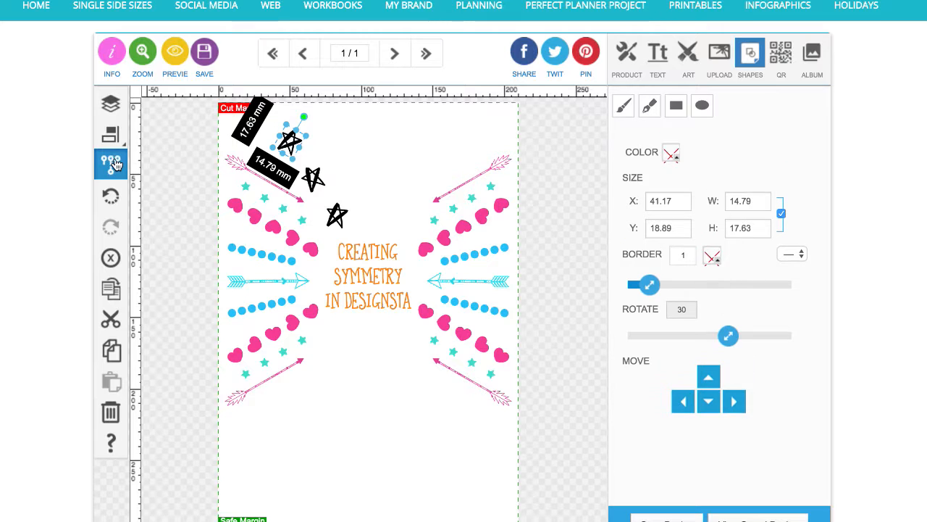
pyautogui.keyDown('shift'); pyautogui.click(312, 176); pyautogui.keyUp('shift')
pyautogui.keyDown('shift'); pyautogui.click(332, 213); pyautogui.keyUp('shift')
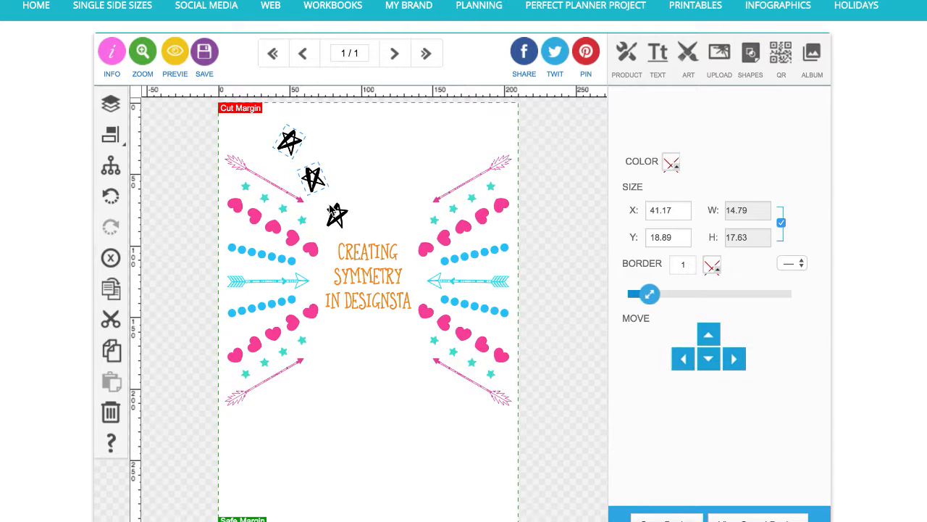
pyautogui.click(110, 166)
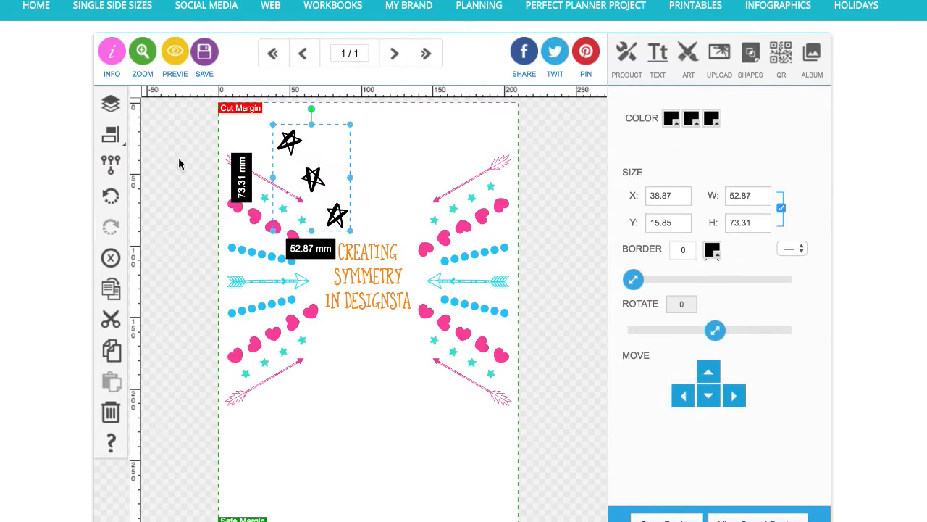
pyautogui.click(110, 166)
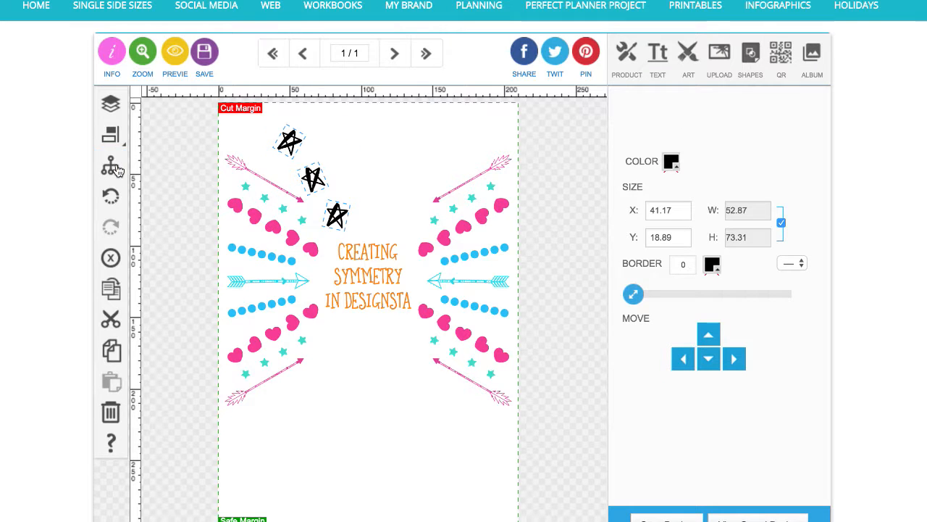
pyautogui.click(679, 163)
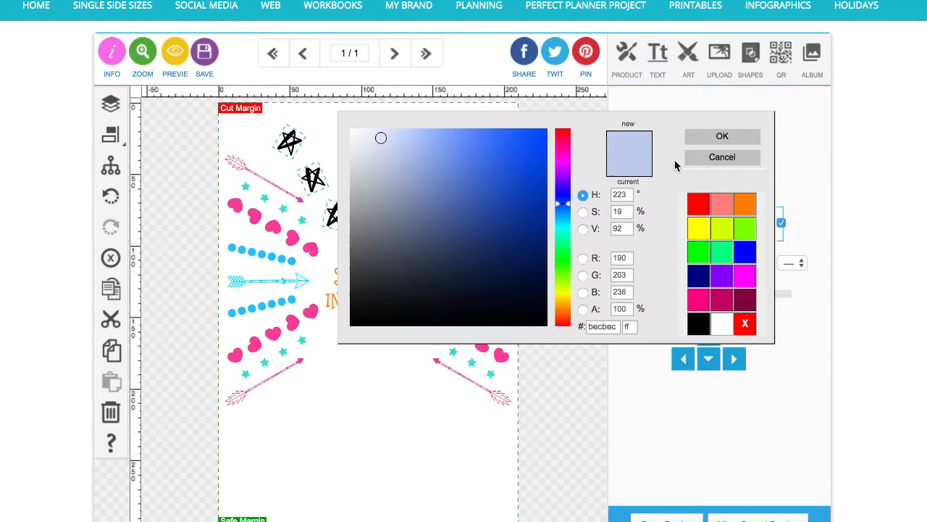
pyautogui.click(717, 231)
pyautogui.click(509, 143)
pyautogui.click(534, 133)
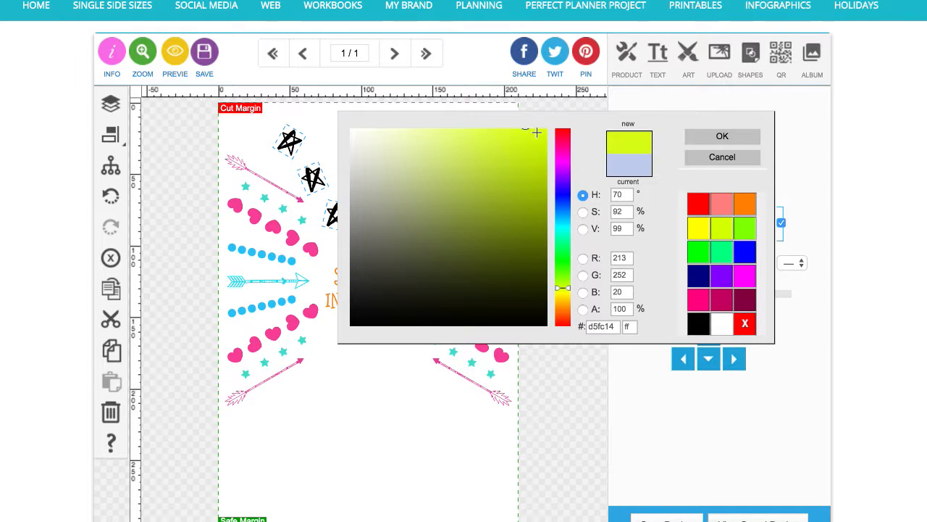
pyautogui.click(719, 139)
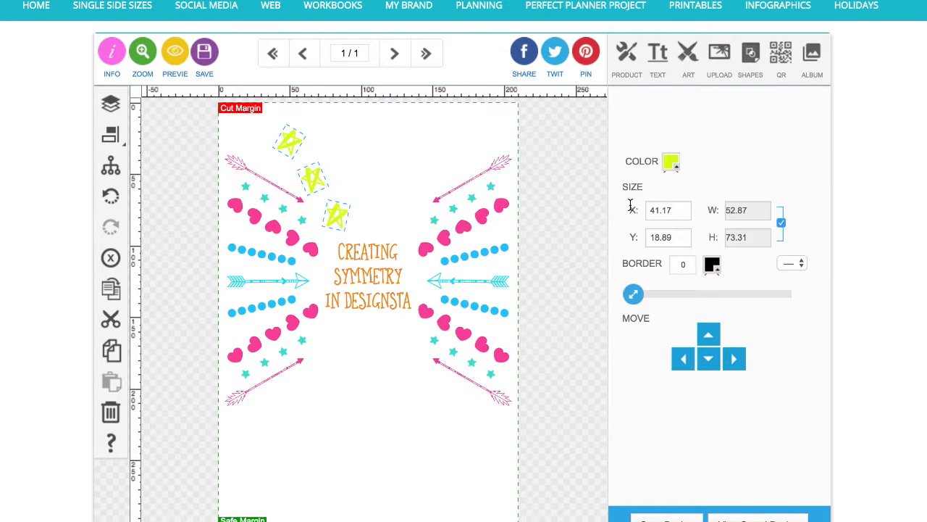
pyautogui.click(671, 162)
pyautogui.click(488, 148)
pyautogui.click(703, 141)
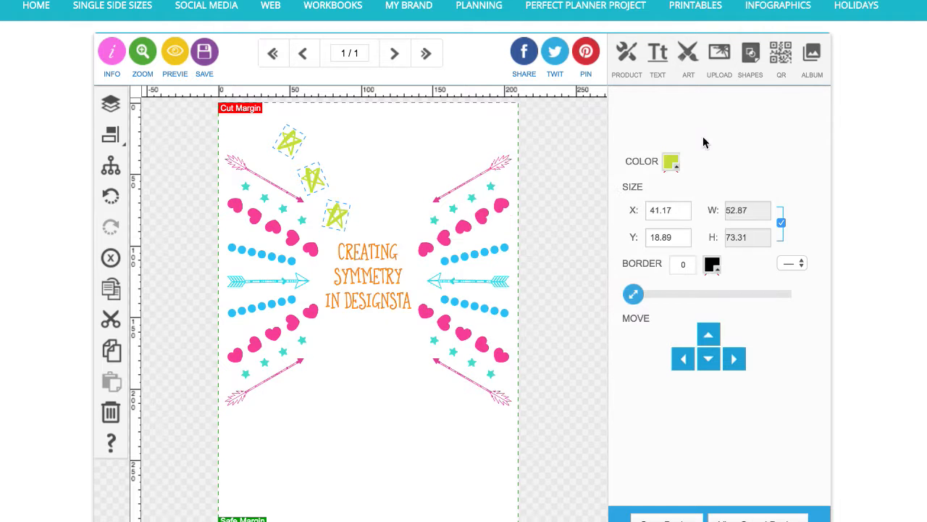
# Group the three stars and duplicate the group
pyautogui.click(108, 171)
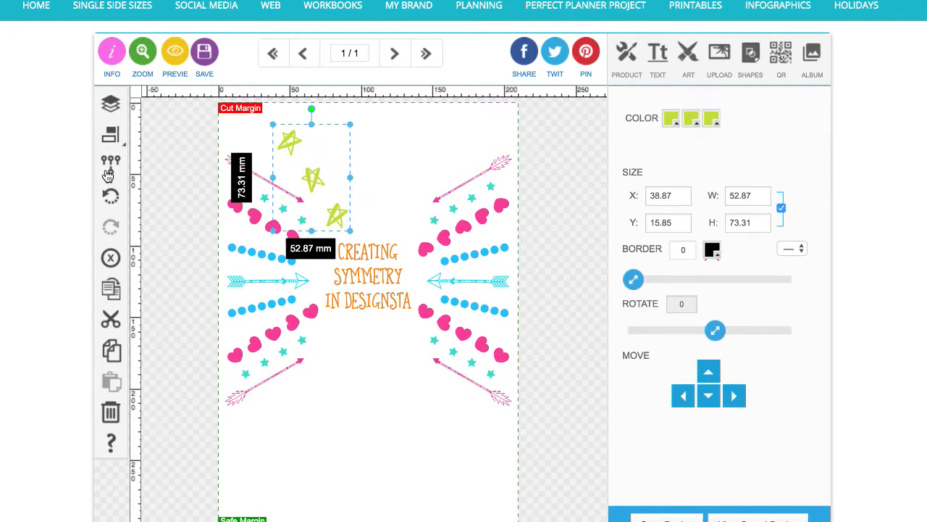
pyautogui.click(110, 288)
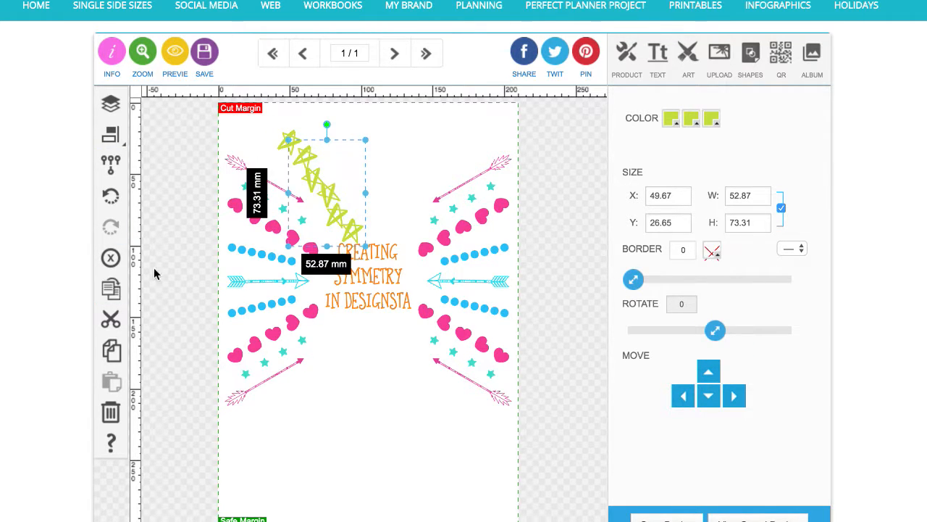
pyautogui.moveTo(356, 232); pyautogui.dragTo(406, 210)
pyautogui.click(333, 218)
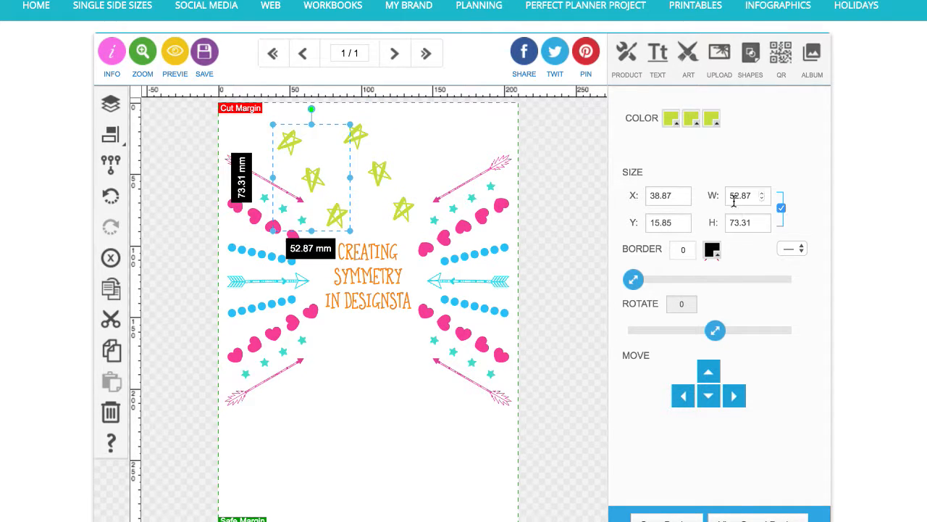
# Mirror the duplicate star group horizontally at 52.87 mm wide and place it opposite the original on the right
pyautogui.click(377, 176)
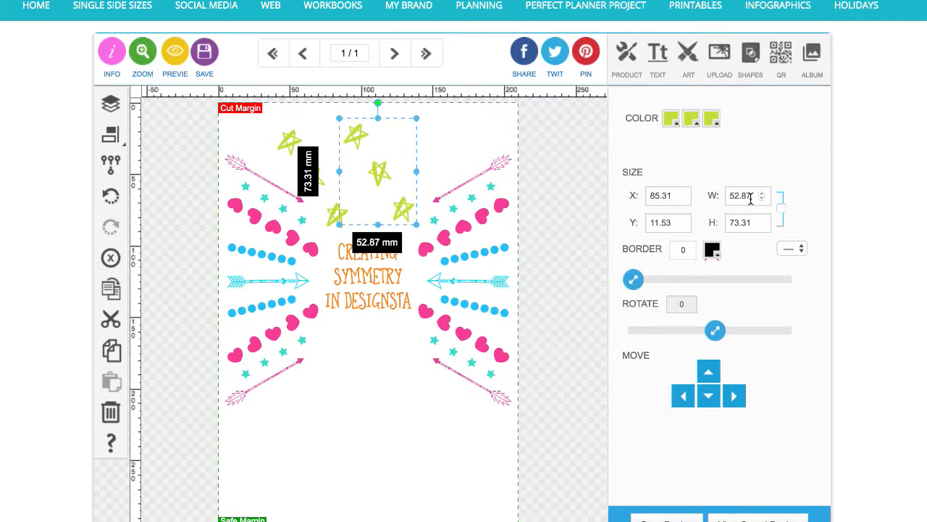
pyautogui.moveTo(340, 172); pyautogui.dragTo(478, 176)
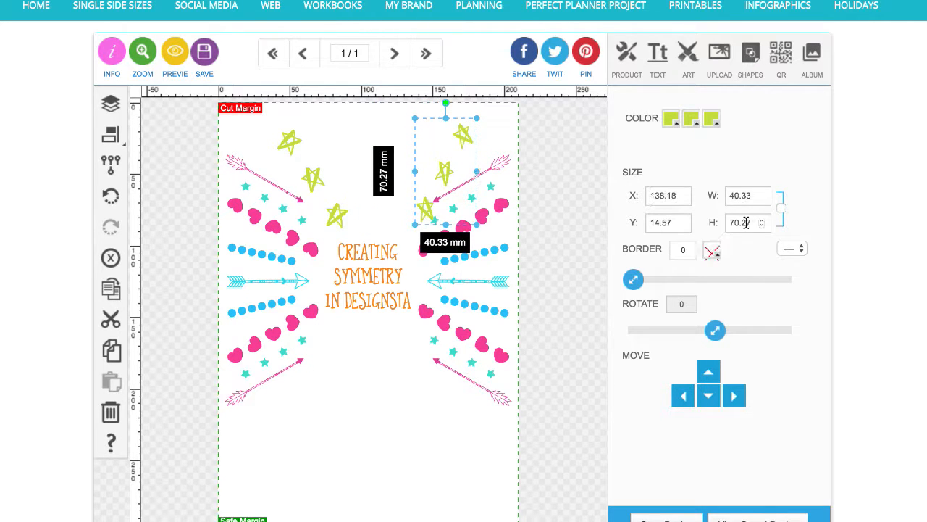
pyautogui.doubleClick(746, 198)
pyautogui.write('52.87')
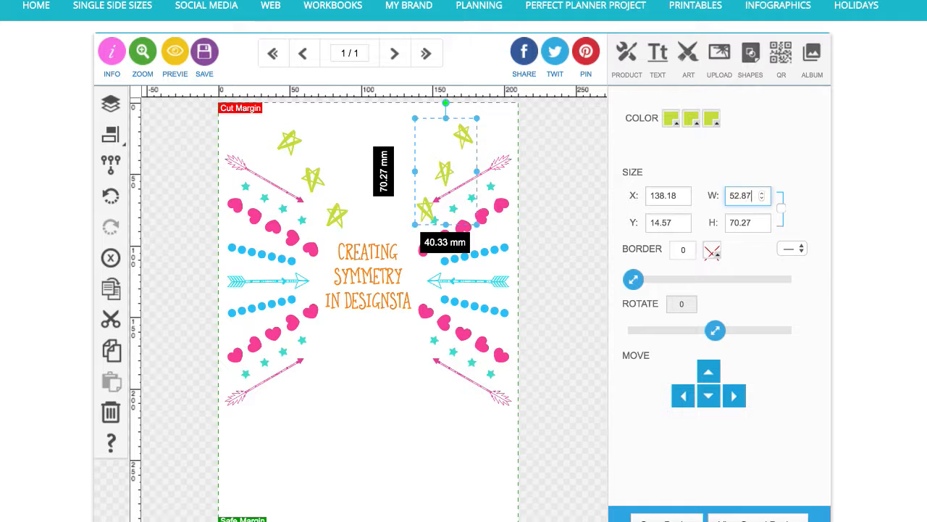
pyautogui.press('Return')
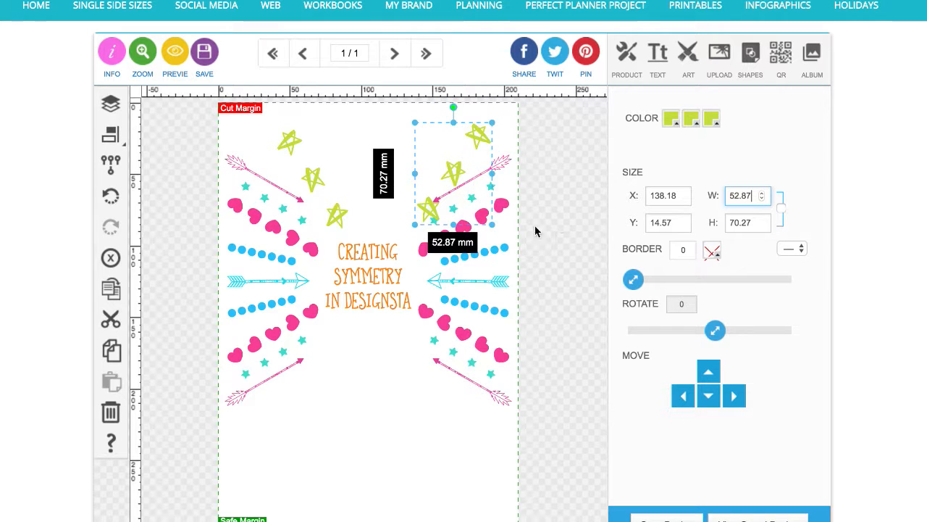
pyautogui.moveTo(458, 173); pyautogui.dragTo(422, 184)
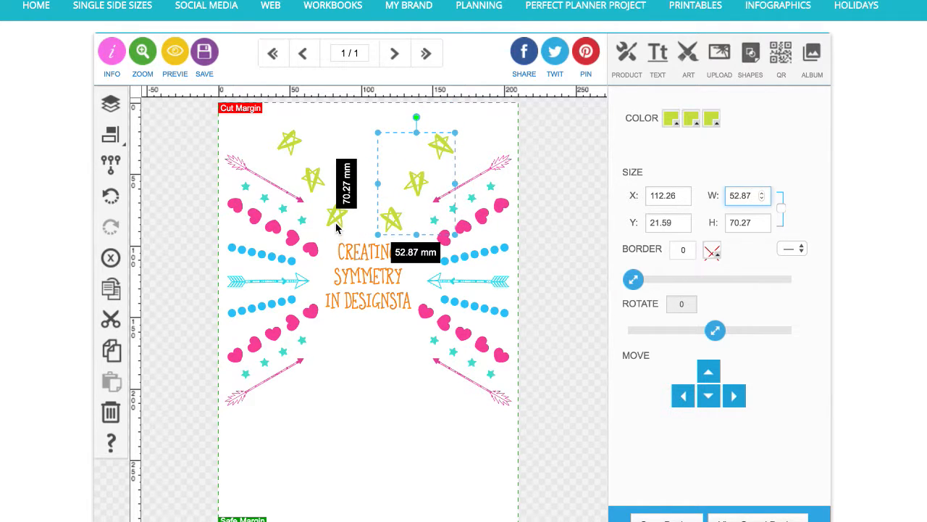
# Align both star groups, group them together and centre them horizontally on the page
pyautogui.keyDown('shift'); pyautogui.click(337, 215); pyautogui.keyUp('shift')
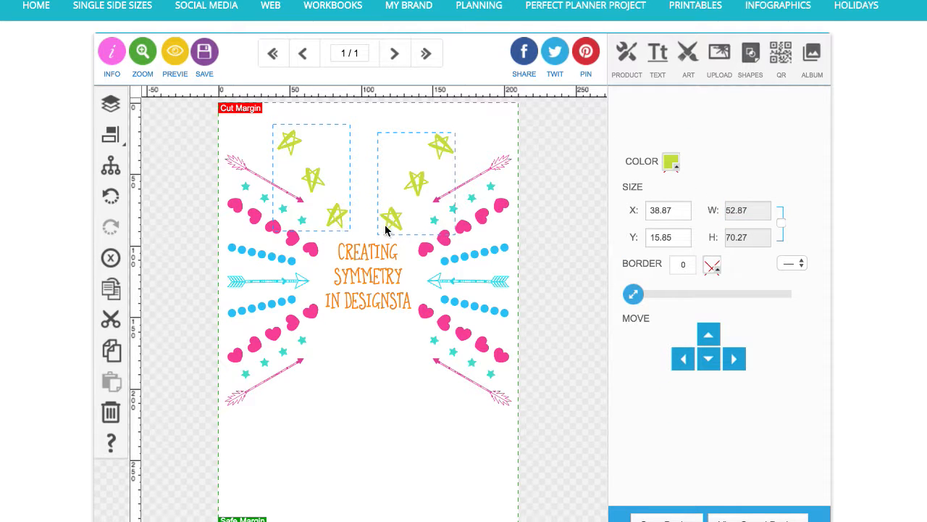
pyautogui.click(111, 134)
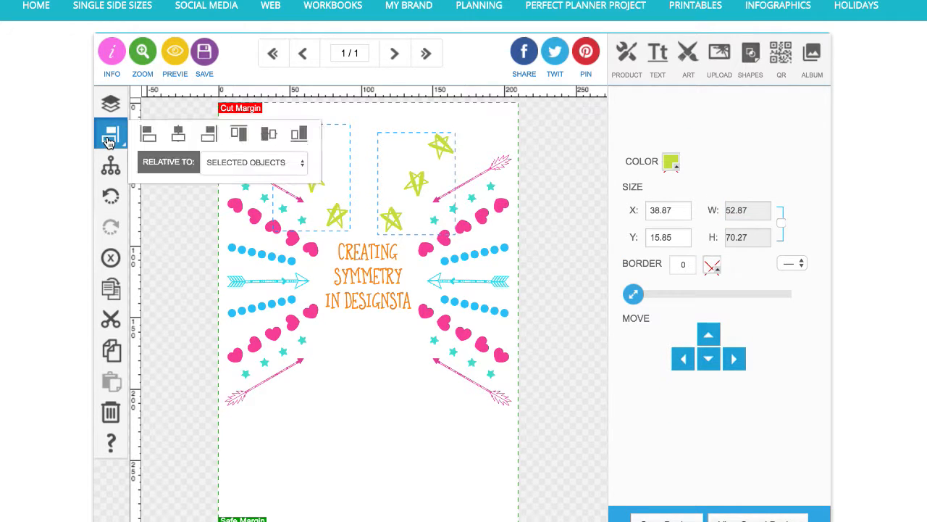
pyautogui.click(270, 136)
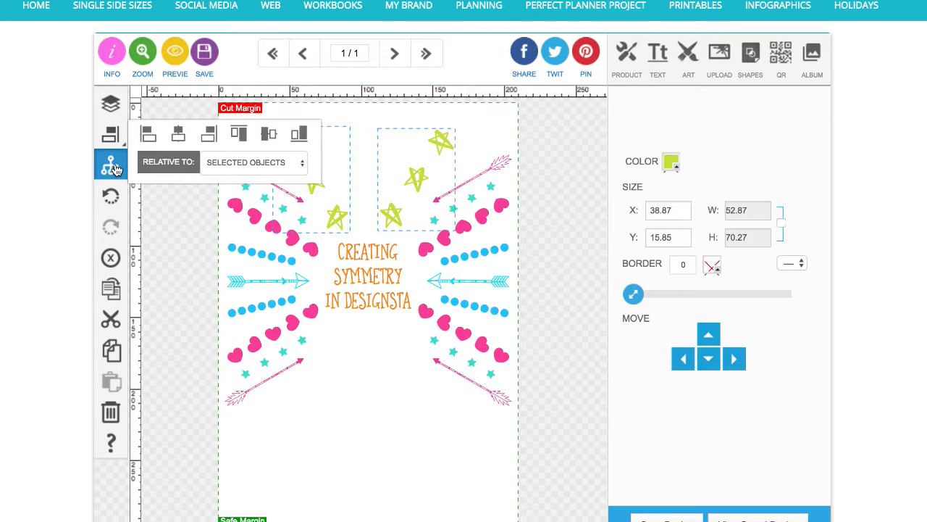
pyautogui.click(112, 166)
pyautogui.click(178, 136)
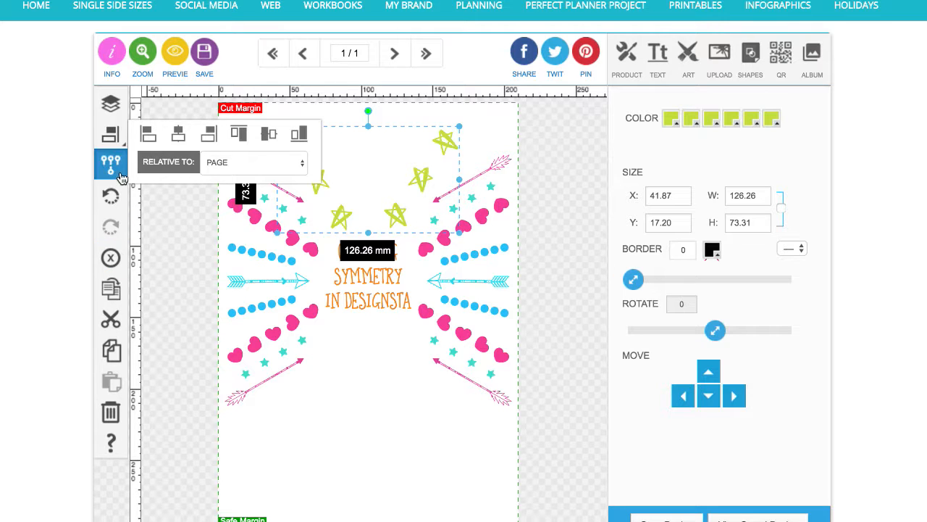
pyautogui.click(161, 204)
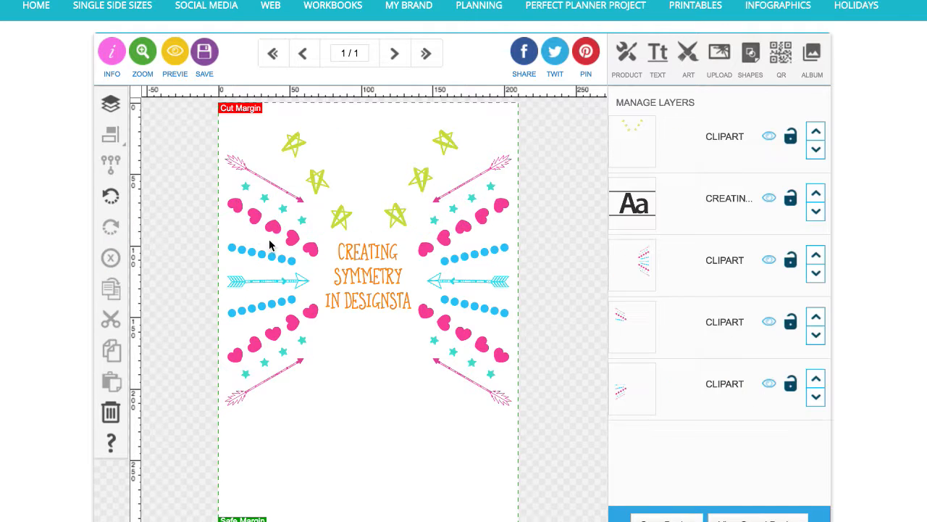
# Duplicate the combined star arrangement and move the copy down below the design
pyautogui.click(397, 217)
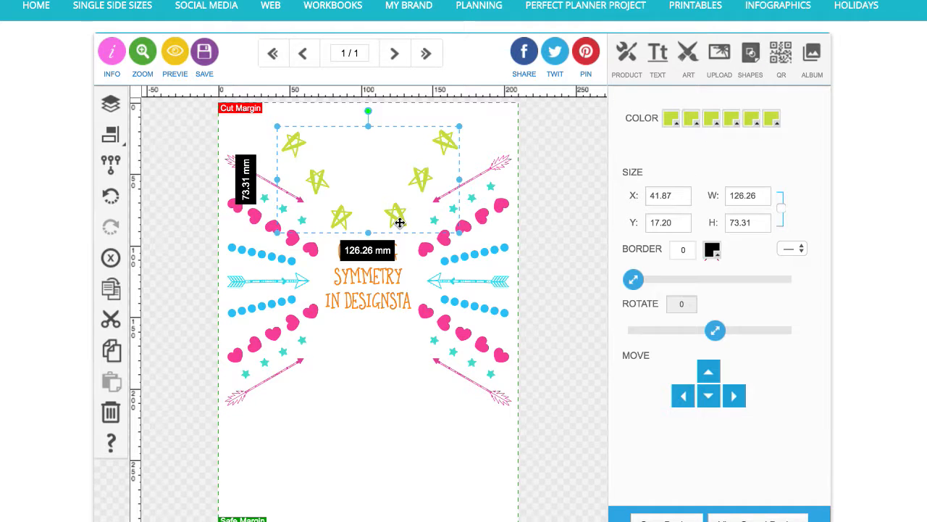
pyautogui.click(114, 294)
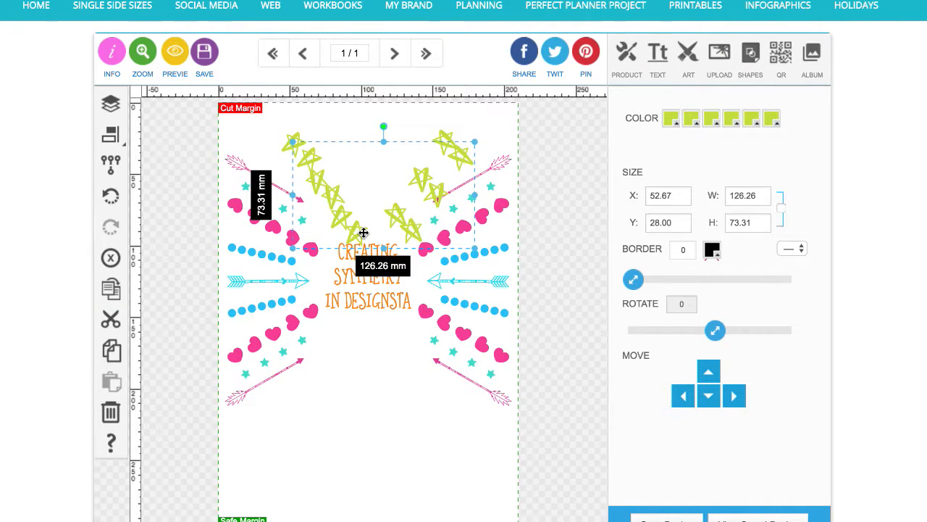
pyautogui.moveTo(364, 232); pyautogui.dragTo(356, 422)
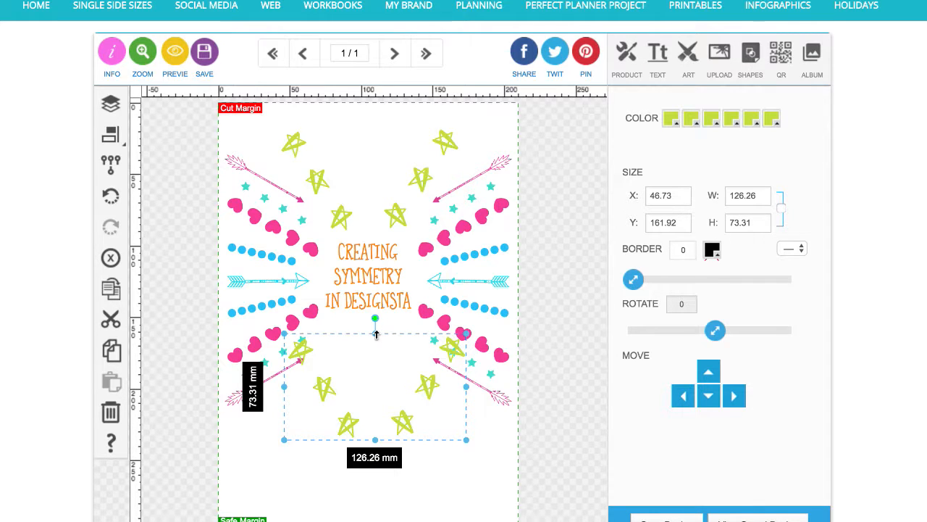
# Flip the lower star copy vertically and set its height to 73.31 mm
pyautogui.moveTo(376, 334); pyautogui.dragTo(377, 480)
pyautogui.doubleClick(746, 223)
pyautogui.write('7')
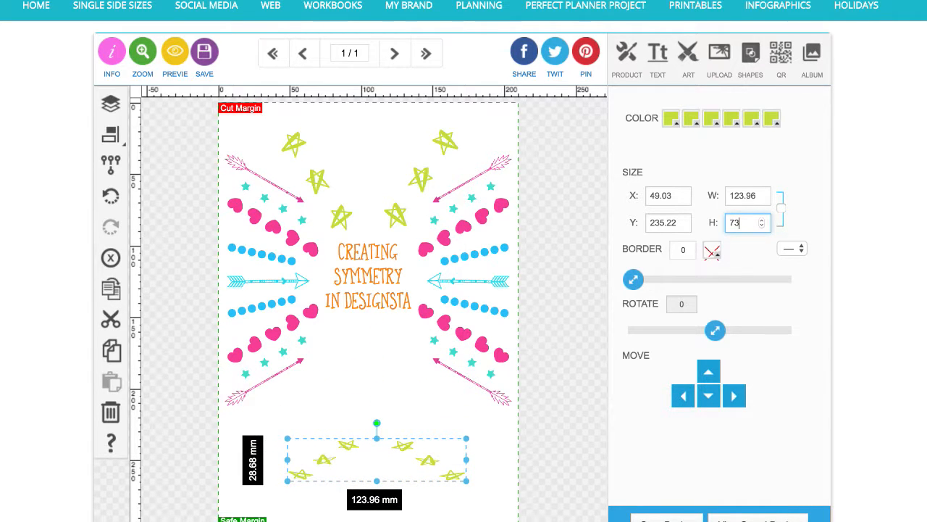
pyautogui.press('Return')
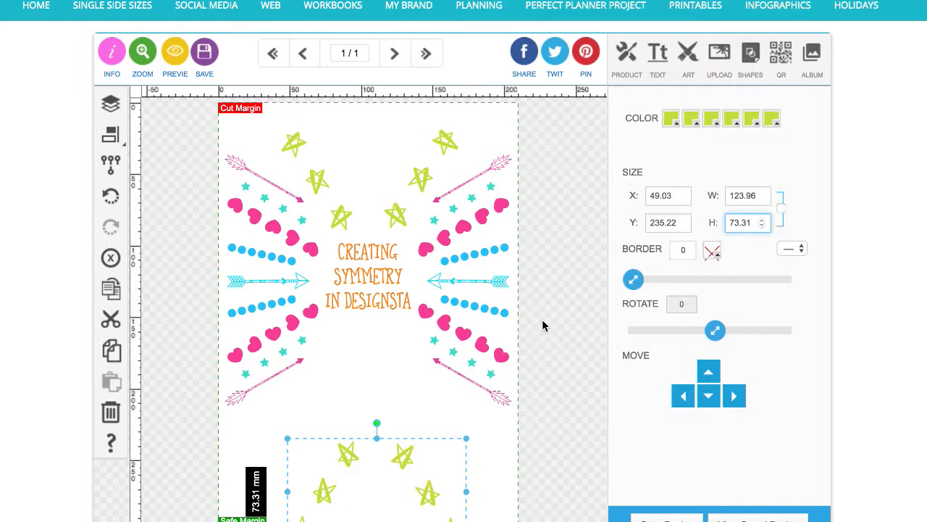
# Move the flipped star copy up so it sits just below the upper star arrangement
pyautogui.moveTo(408, 453); pyautogui.dragTo(399, 333)
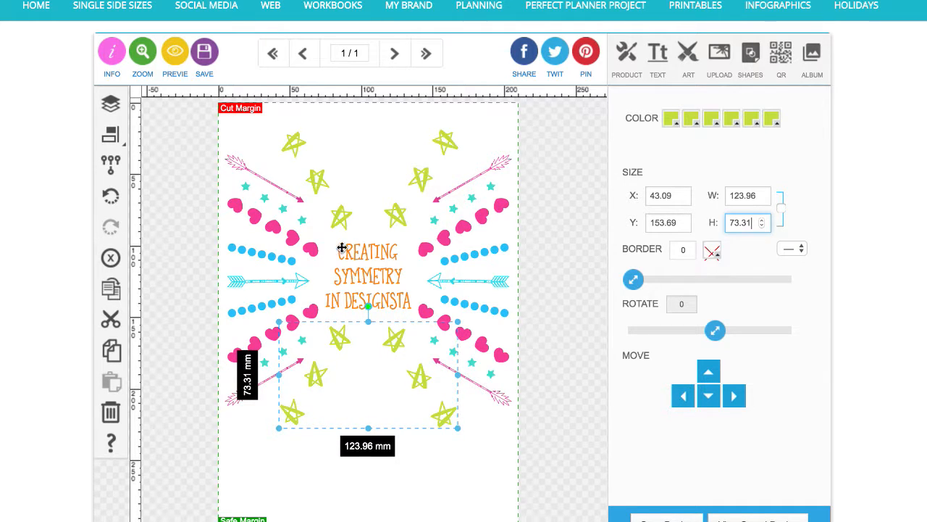
pyautogui.click(342, 222)
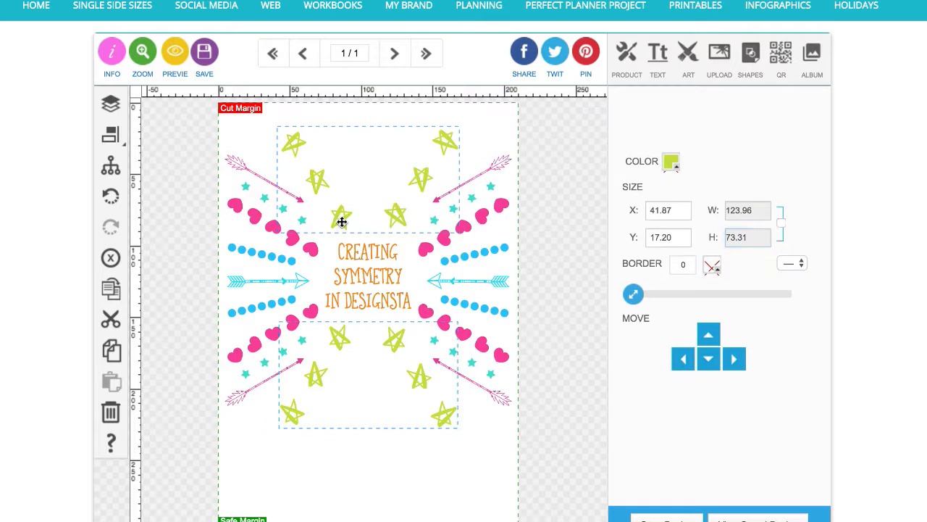
pyautogui.click(110, 165)
pyautogui.click(110, 134)
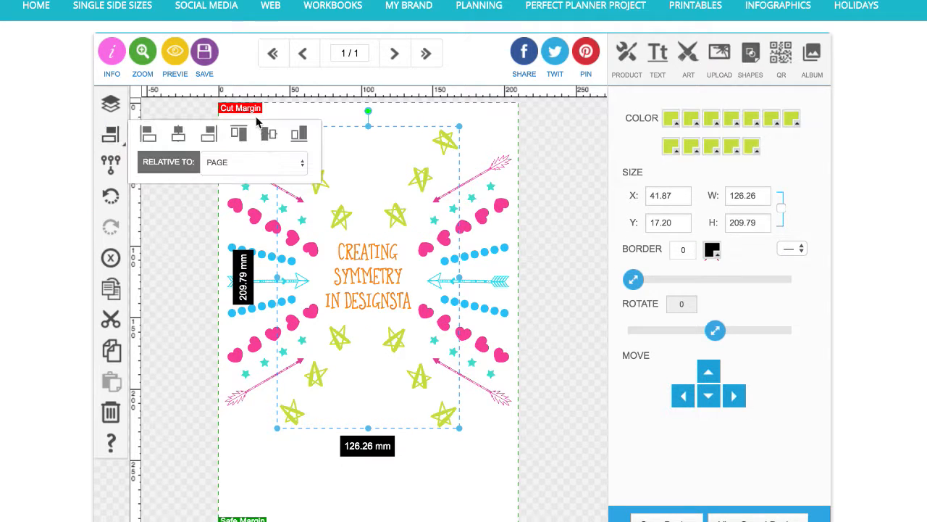
pyautogui.click(269, 135)
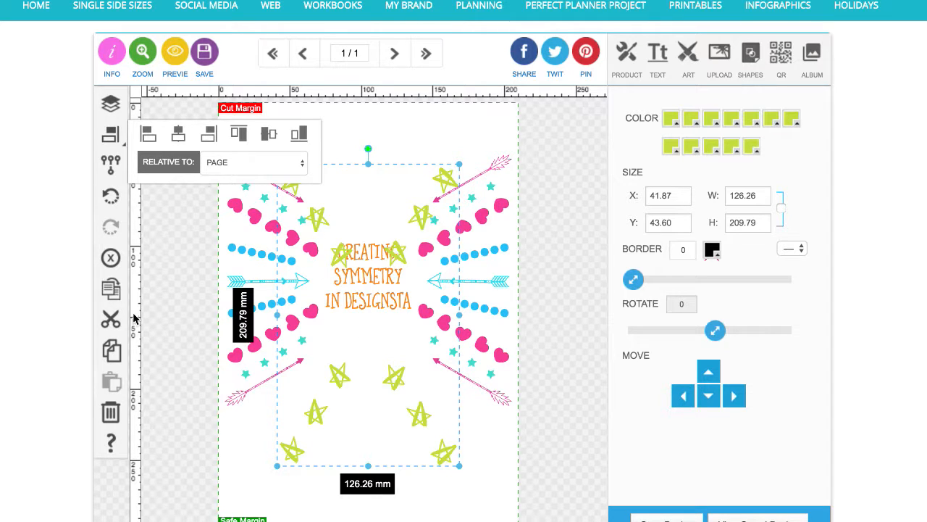
pyautogui.click(112, 199)
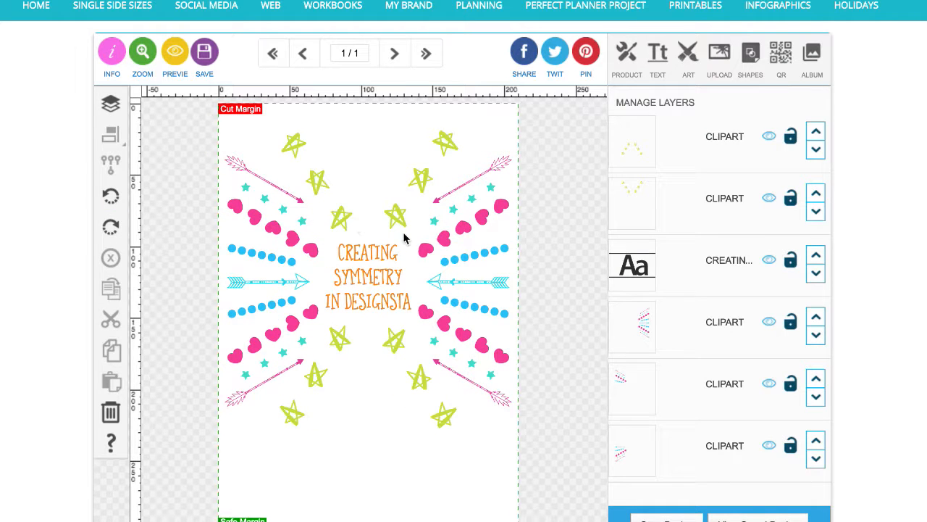
# Select all the design elements and centre them vertically on the page
pyautogui.click(307, 248)
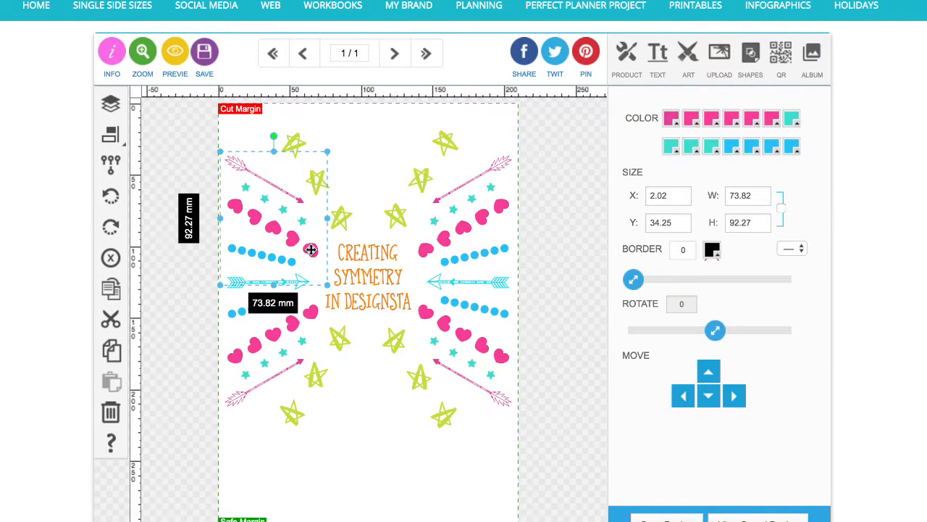
pyautogui.keyDown('shift'); pyautogui.click(312, 317); pyautogui.keyUp('shift')
pyautogui.keyDown('shift'); pyautogui.click(425, 313); pyautogui.keyUp('shift')
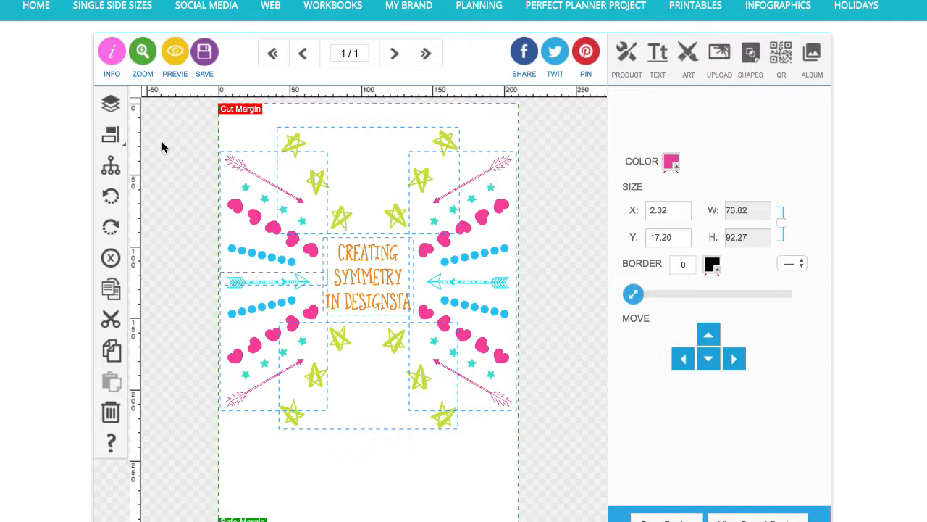
pyautogui.click(114, 133)
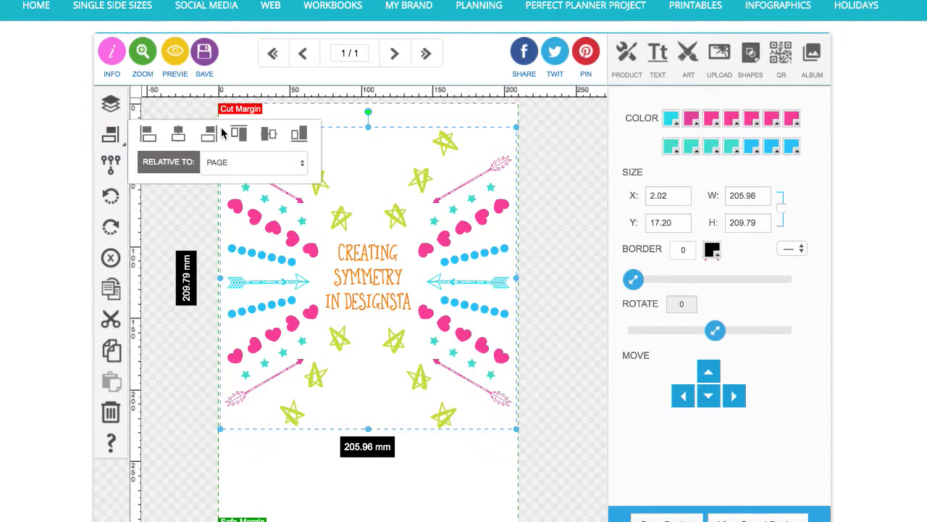
pyautogui.click(270, 135)
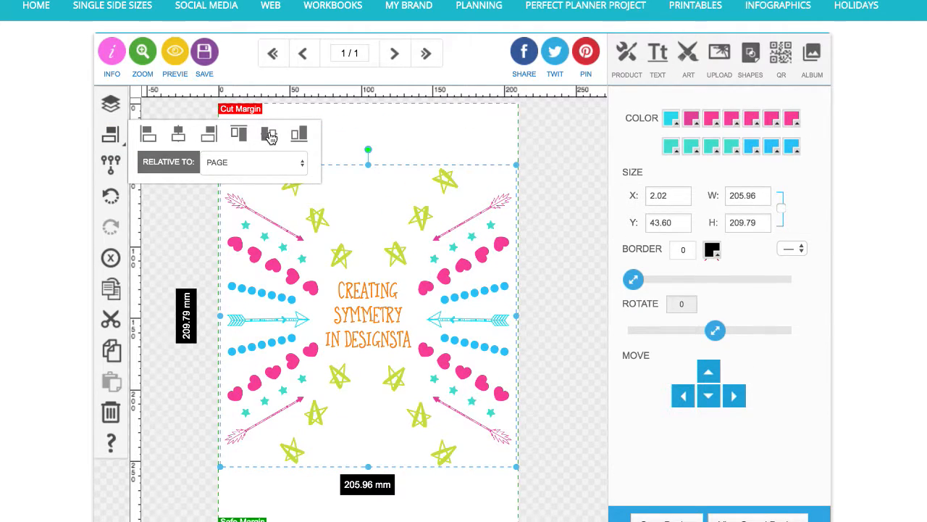
pyautogui.click(118, 164)
pyautogui.click(168, 229)
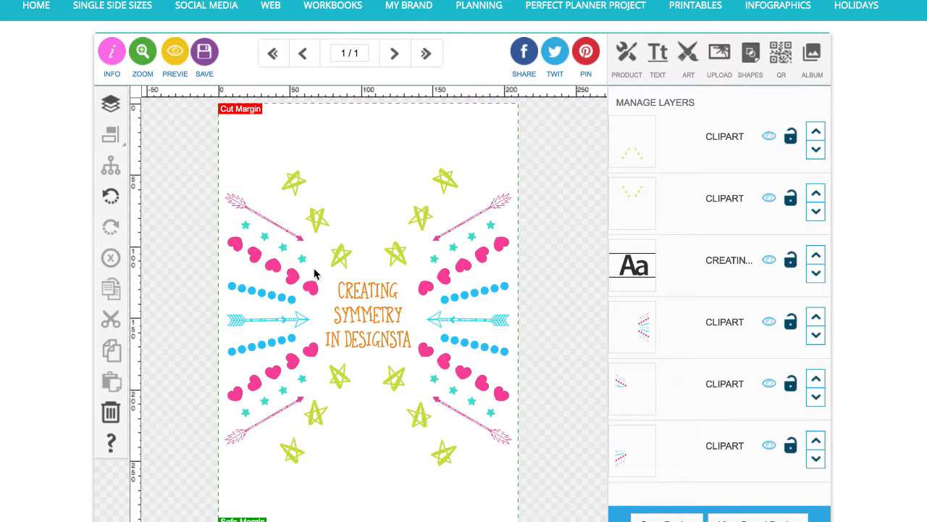
# Select both star arrangements, group them and centre the group vertically on the page
pyautogui.click(347, 257)
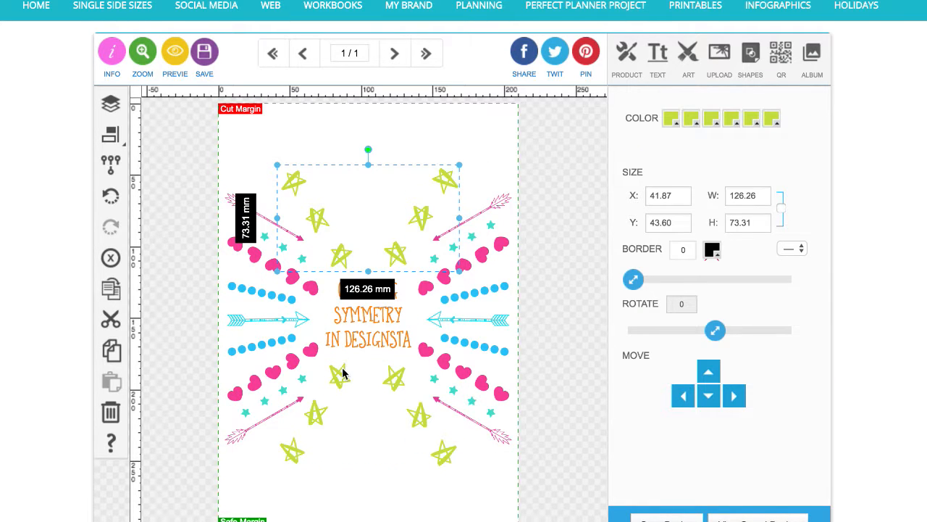
pyautogui.keyDown('shift'); pyautogui.click(345, 370); pyautogui.keyUp('shift')
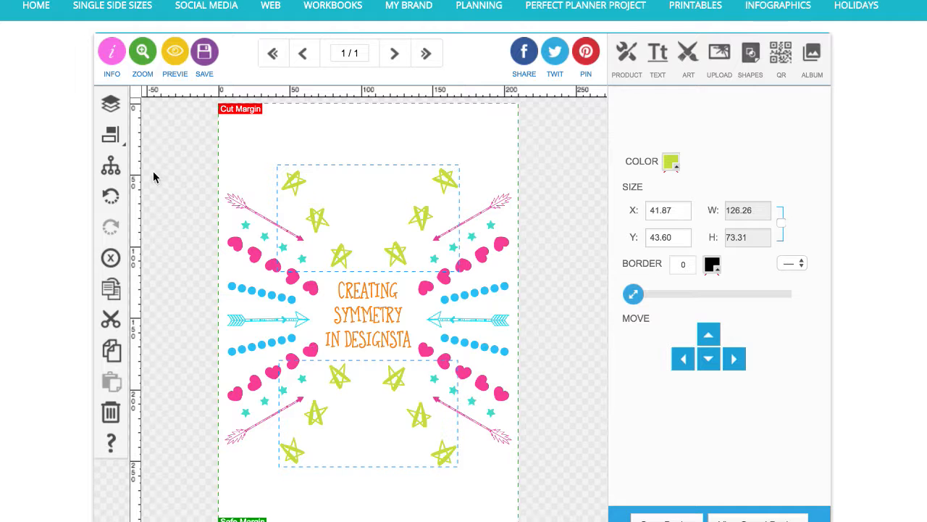
pyautogui.click(110, 165)
pyautogui.click(116, 137)
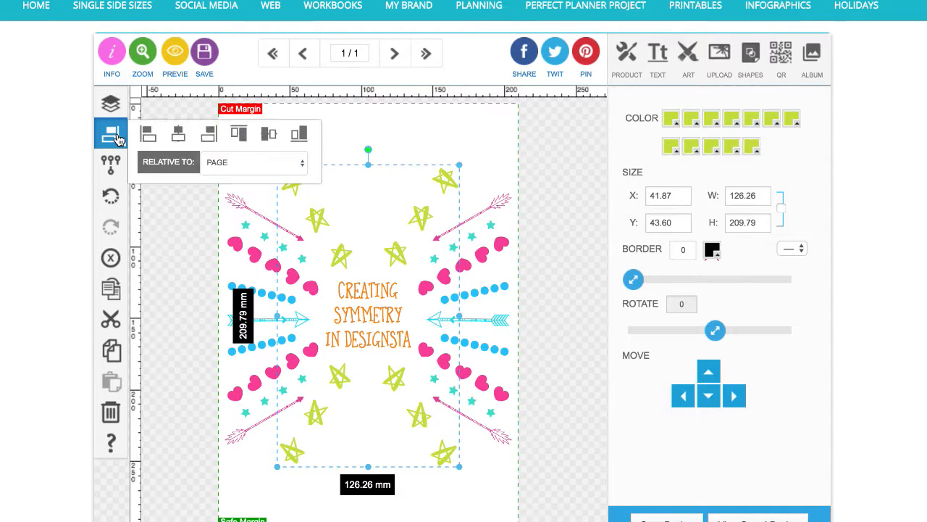
pyautogui.click(270, 137)
pyautogui.click(183, 236)
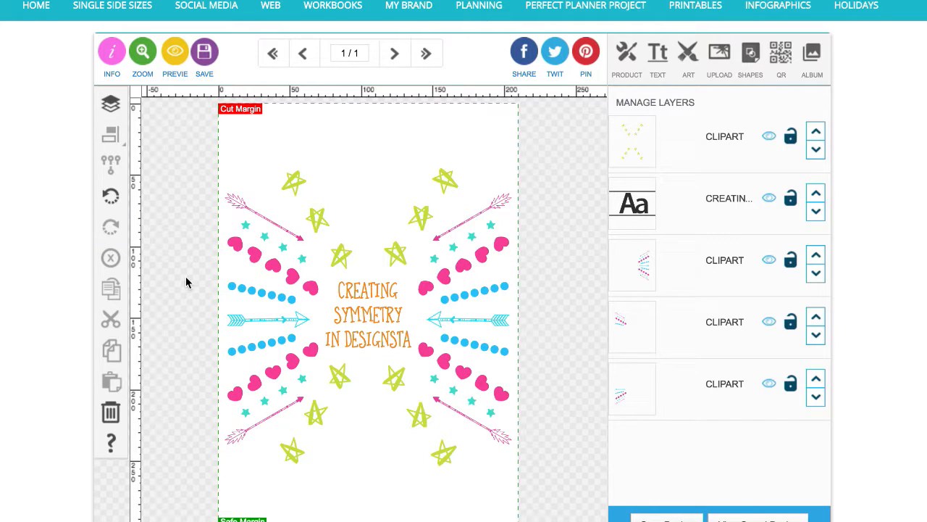
# Duplicate the left arrow, heart and dot group and move the copy to the top centre of the page
pyautogui.click(236, 244)
pyautogui.click(110, 289)
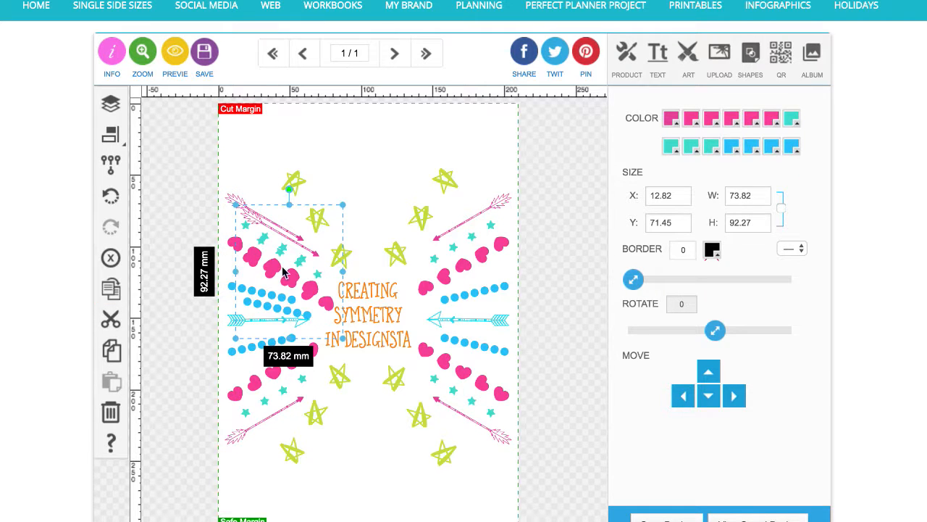
pyautogui.moveTo(270, 273); pyautogui.dragTo(359, 153)
pyautogui.click(193, 141)
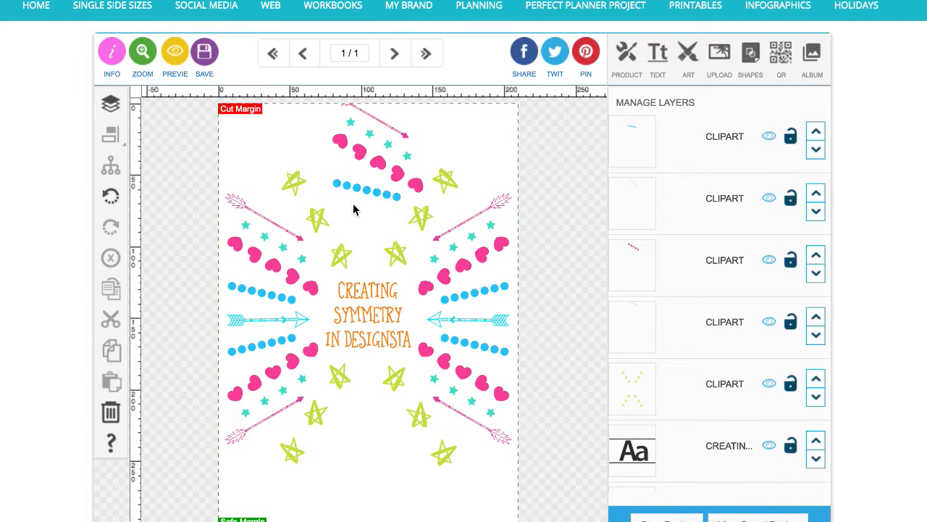
# Delete the dot row, teal stars and arrow from the copied group, keeping only its hearts
pyautogui.click(342, 186)
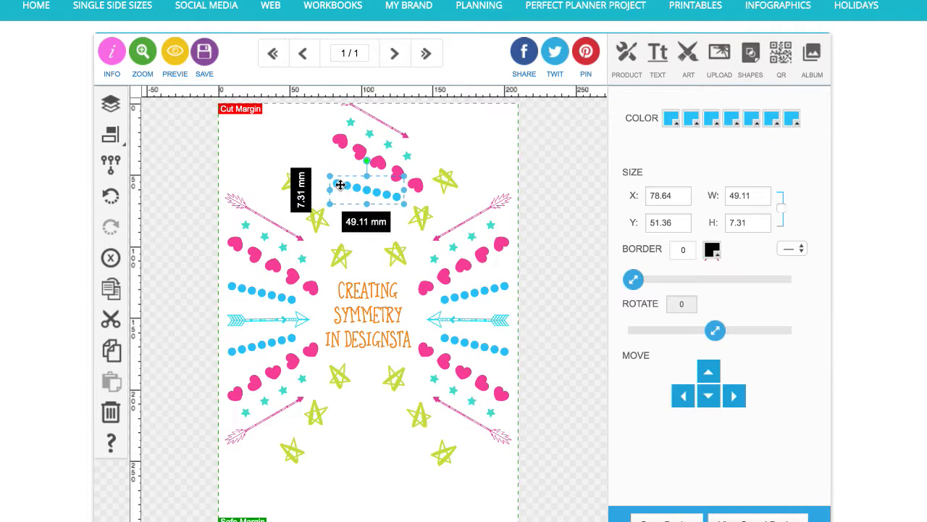
pyautogui.click(111, 257)
pyautogui.click(364, 136)
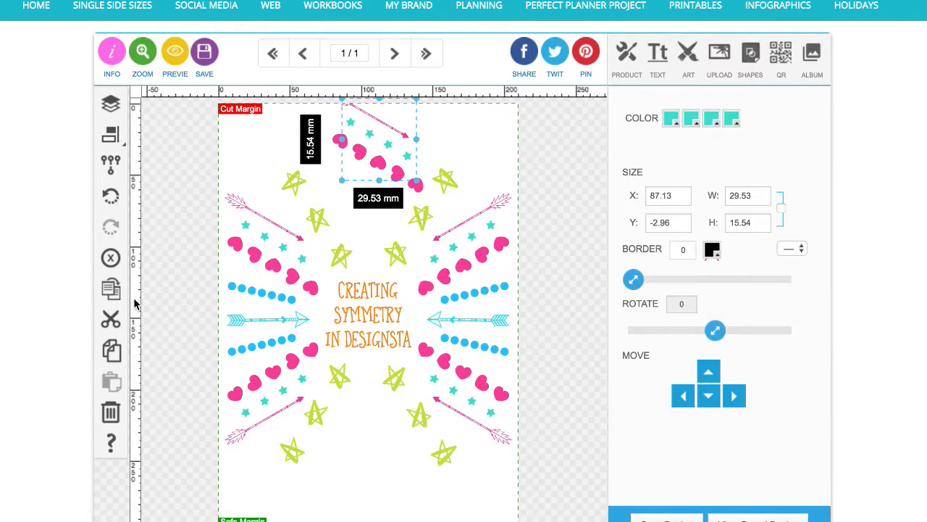
pyautogui.click(110, 260)
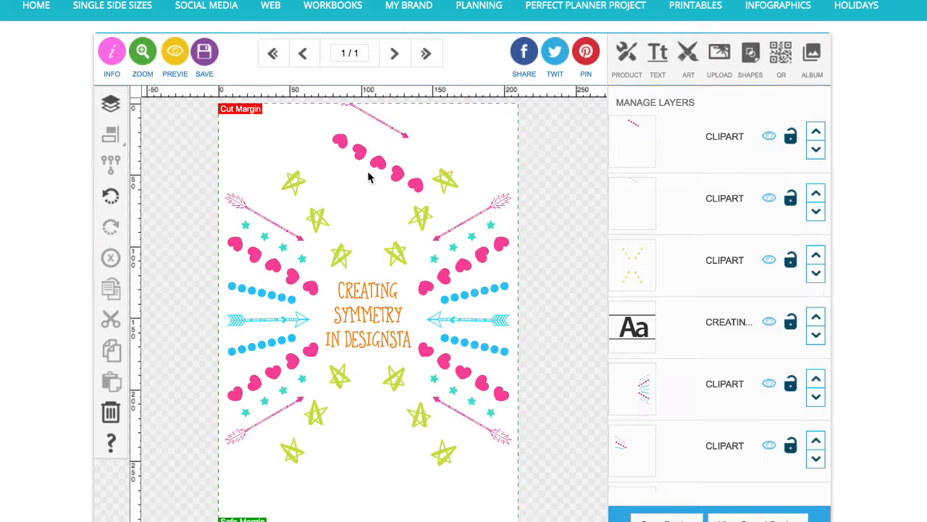
pyautogui.click(407, 135)
pyautogui.click(110, 257)
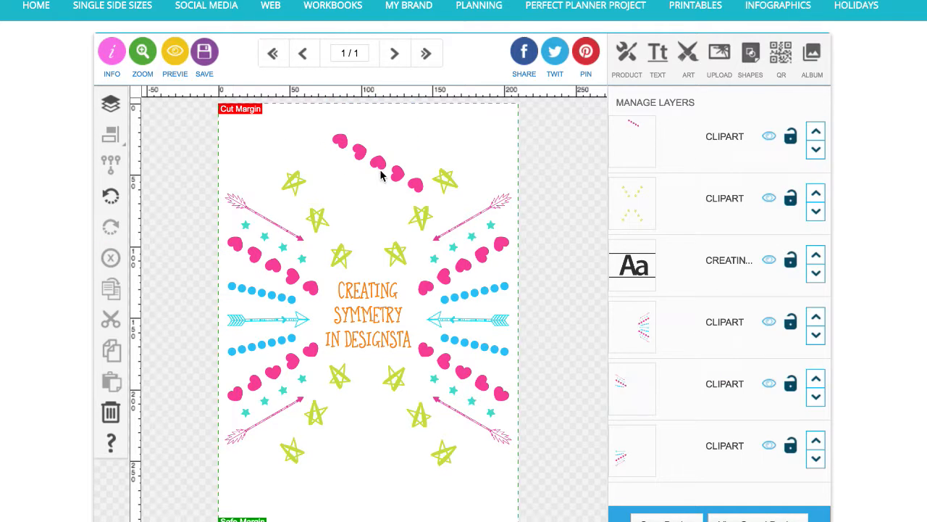
# Ungroup the copied hearts and delete the extra hearts until a single heart remains
pyautogui.moveTo(395, 172); pyautogui.dragTo(365, 169)
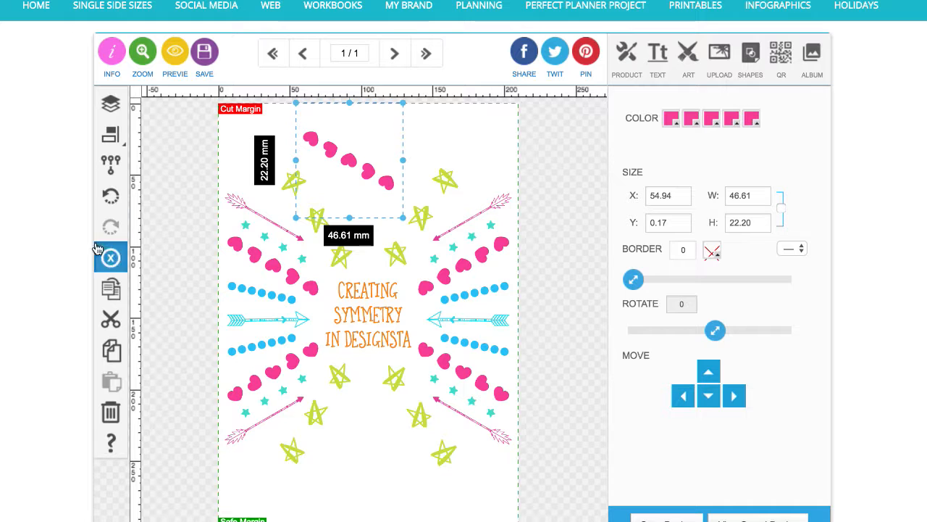
pyautogui.click(110, 163)
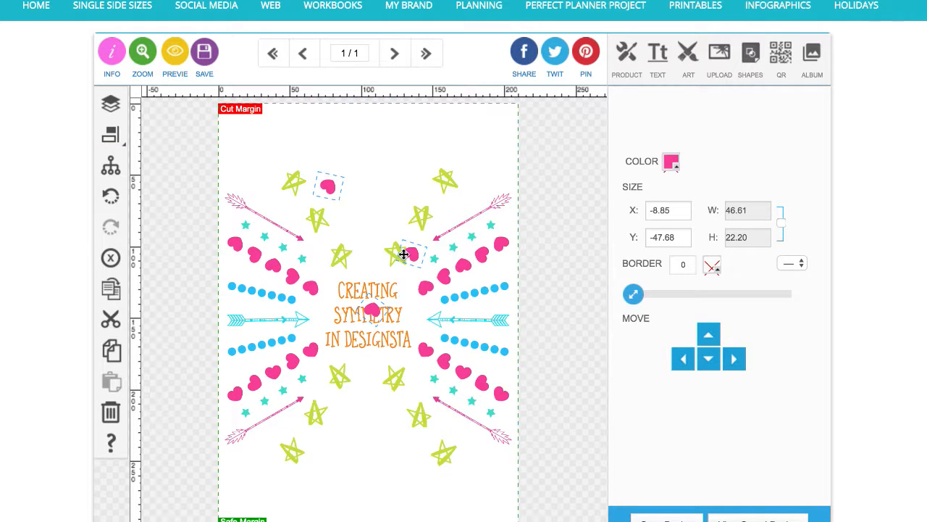
pyautogui.moveTo(414, 259); pyautogui.dragTo(408, 125)
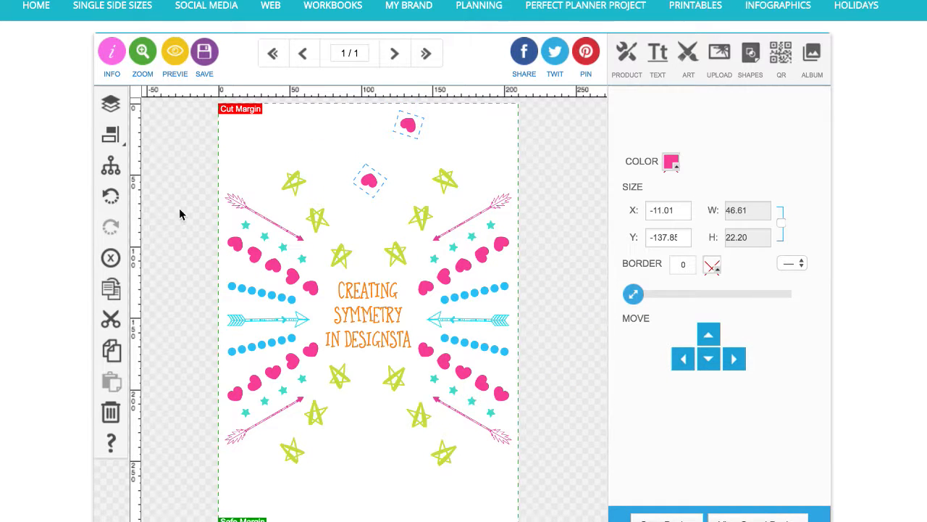
pyautogui.click(182, 187)
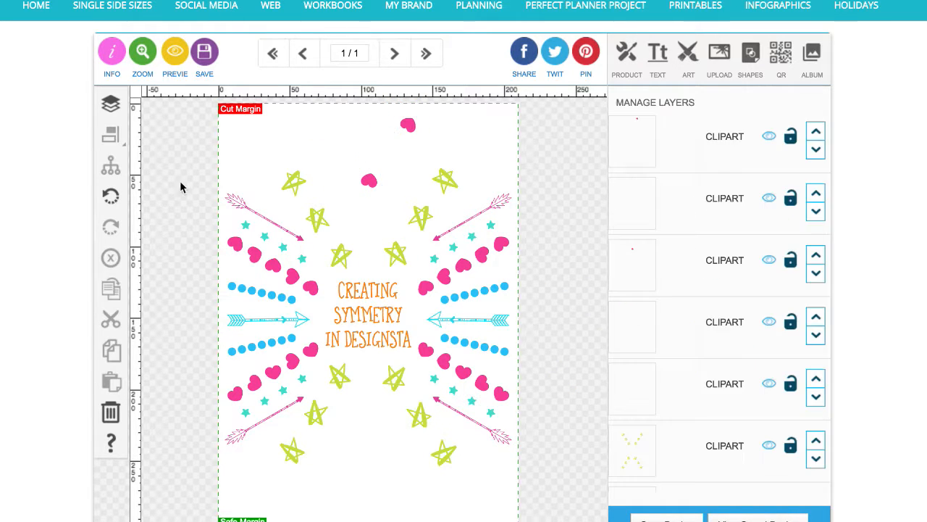
pyautogui.click(110, 257)
# Move the remaining heart towards the centre and rotate it to about -160 degrees
pyautogui.scroll(2, 366, 176)
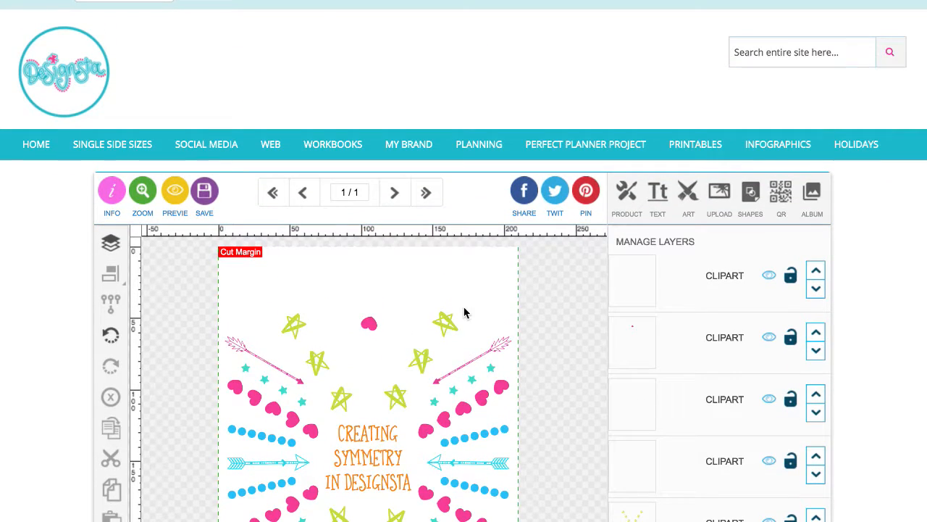
pyautogui.scroll(-3, 441, 317)
pyautogui.scroll(1, 436, 309)
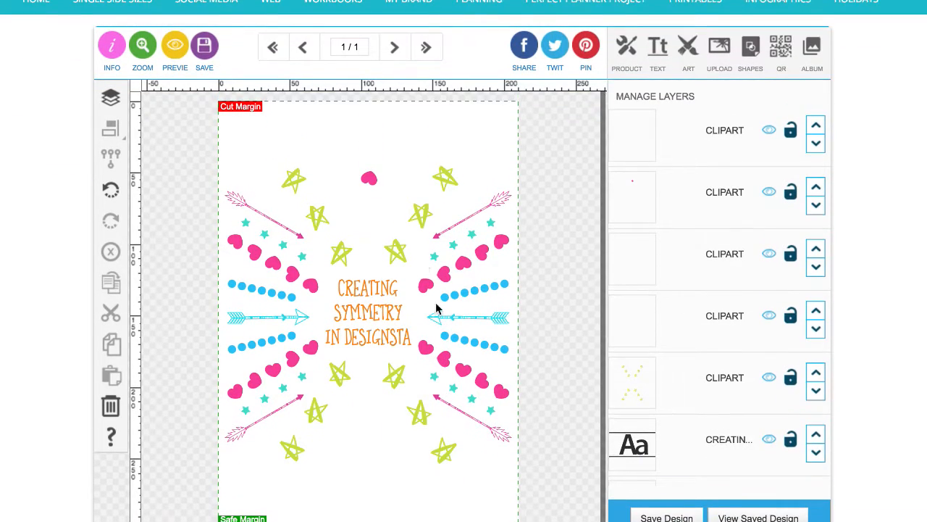
pyautogui.click(368, 178)
pyautogui.moveTo(350, 180)
pyautogui.mouseDown()
pyautogui.moveTo(367, 219)
pyautogui.moveTo(349, 166)
pyautogui.mouseUp()
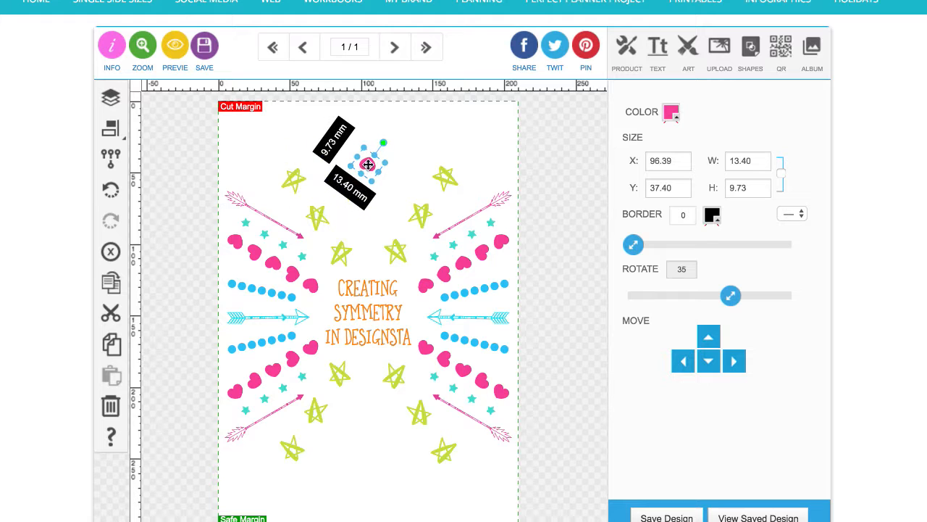
pyautogui.moveTo(383, 140); pyautogui.dragTo(369, 253)
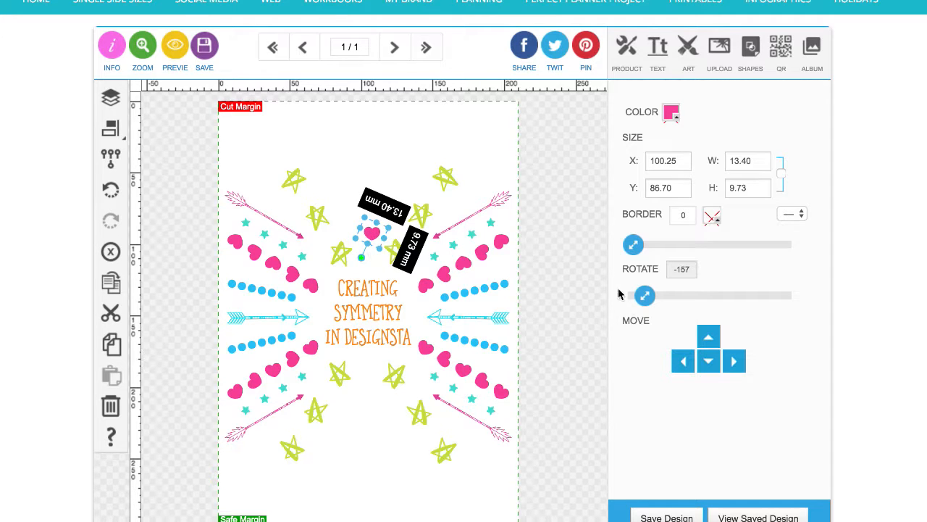
pyautogui.moveTo(644, 295); pyautogui.dragTo(639, 315)
pyautogui.click(378, 243)
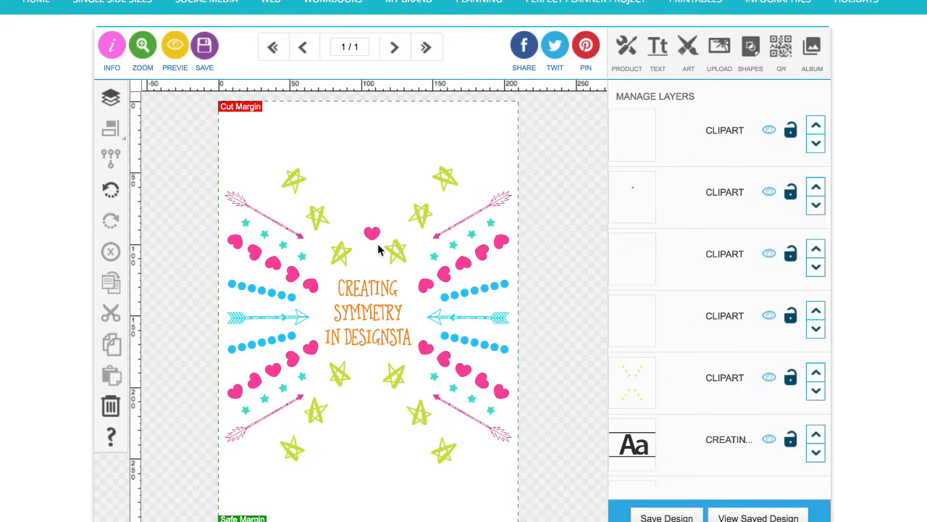
# Move the heart to the top of the page and duplicate it into a diagonal row of six hearts
pyautogui.moveTo(375, 236); pyautogui.dragTo(350, 120)
pyautogui.click(105, 286)
pyautogui.click(105, 285)
pyautogui.click(105, 286)
pyautogui.click(105, 286)
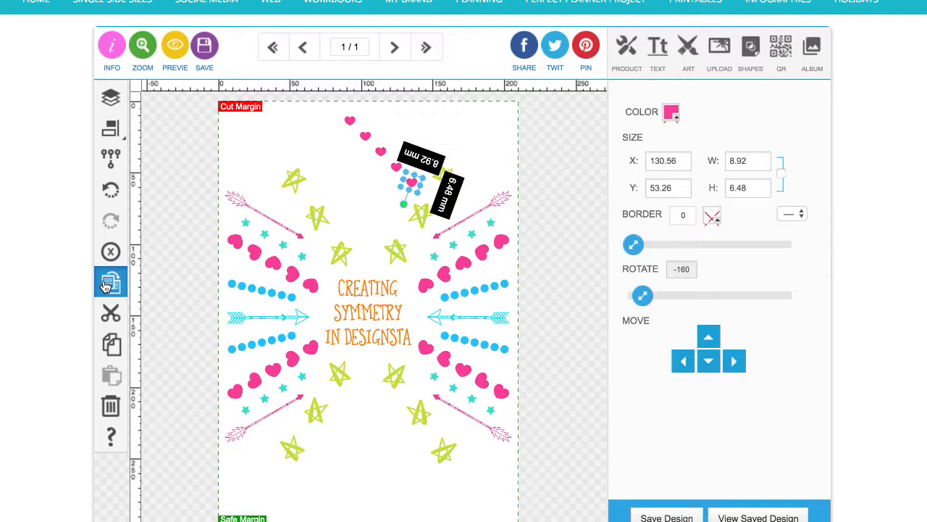
pyautogui.click(105, 286)
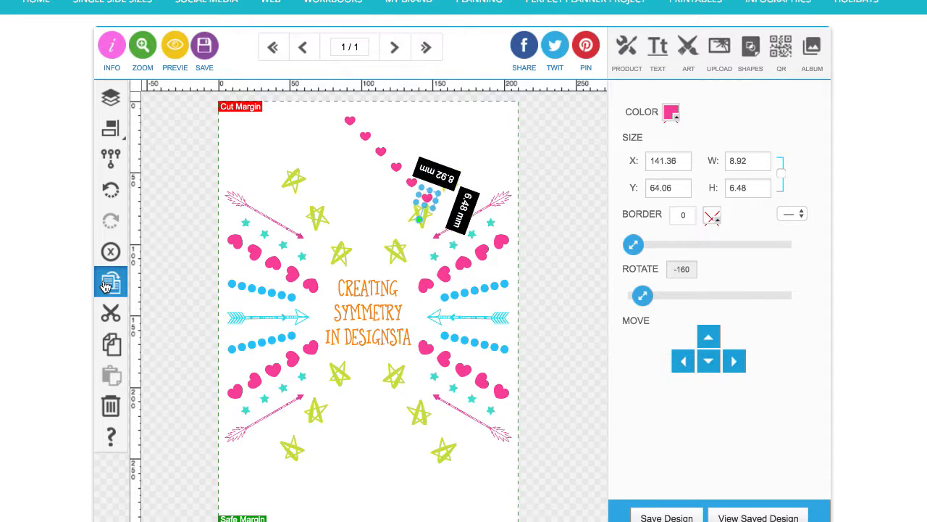
# Select all six hearts, align their horizontal centres into a vertical column and group them
pyautogui.keyDown('shift'); pyautogui.click(412, 184); pyautogui.keyUp('shift')
pyautogui.keyDown('shift'); pyautogui.click(395, 169); pyautogui.keyUp('shift')
pyautogui.keyDown('shift'); pyautogui.click(380, 153); pyautogui.keyUp('shift')
pyautogui.keyDown('shift'); pyautogui.click(366, 137); pyautogui.keyUp('shift')
pyautogui.keyDown('shift'); pyautogui.click(350, 120); pyautogui.keyUp('shift')
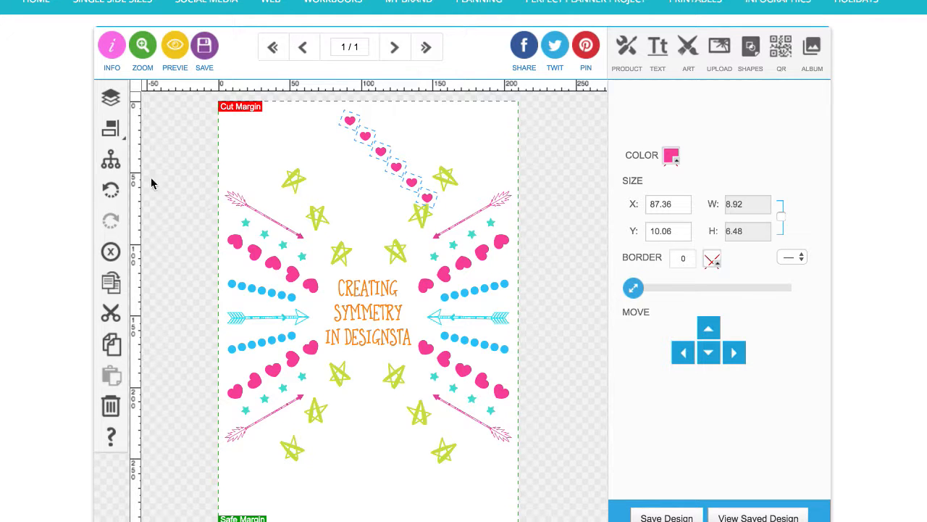
pyautogui.click(110, 128)
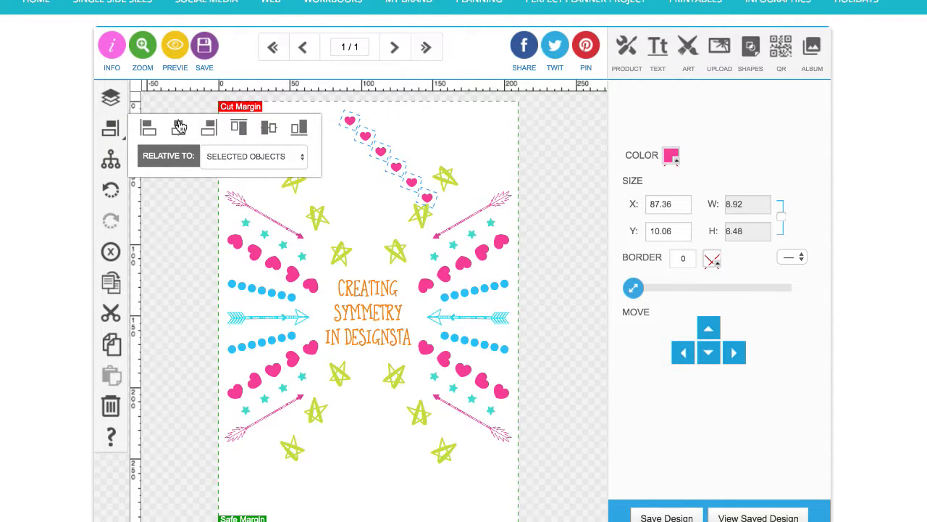
pyautogui.click(179, 128)
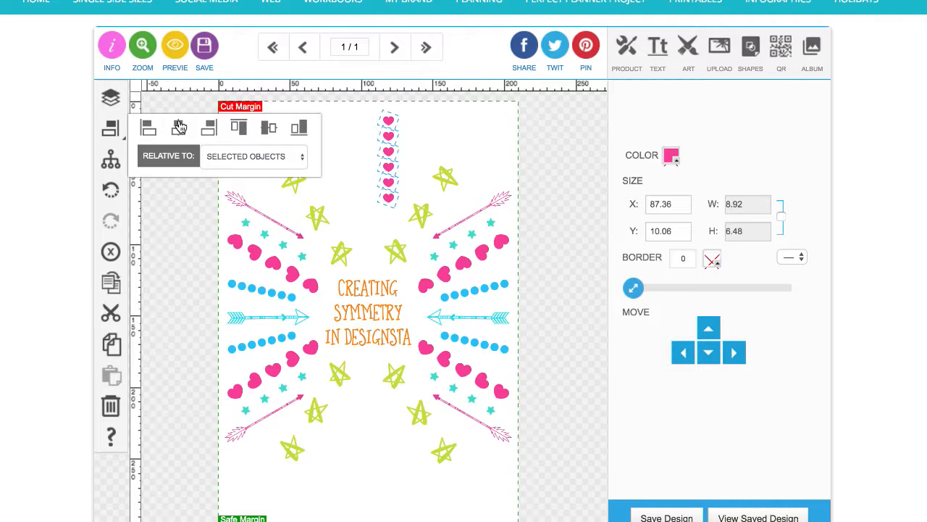
pyautogui.click(110, 166)
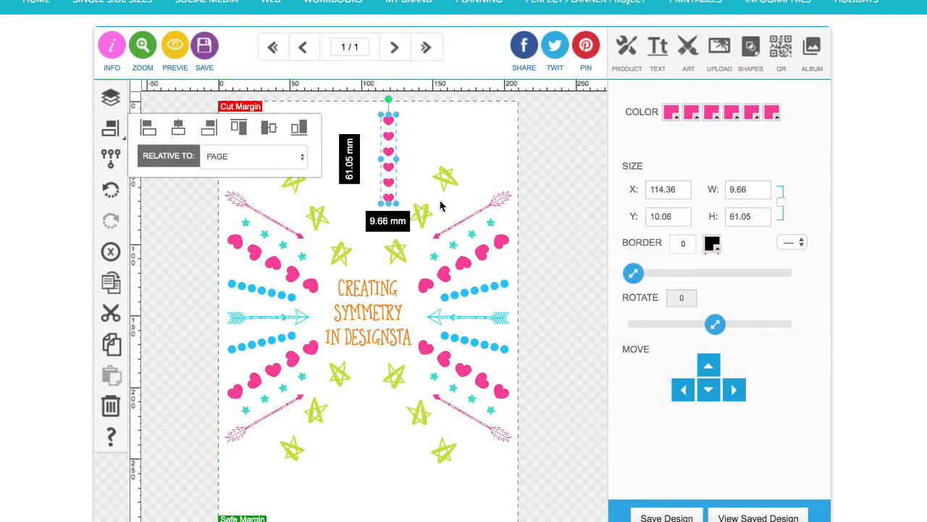
# Resize the grouped heart column proportionally to about 92 mm tall and centre it horizontally at the top of the page
pyautogui.moveTo(388, 183); pyautogui.dragTo(368, 242)
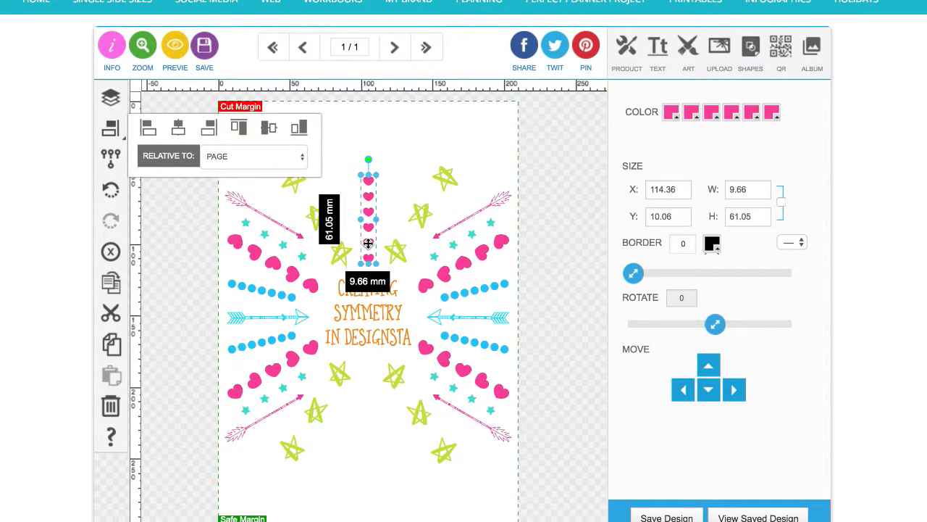
pyautogui.click(781, 203)
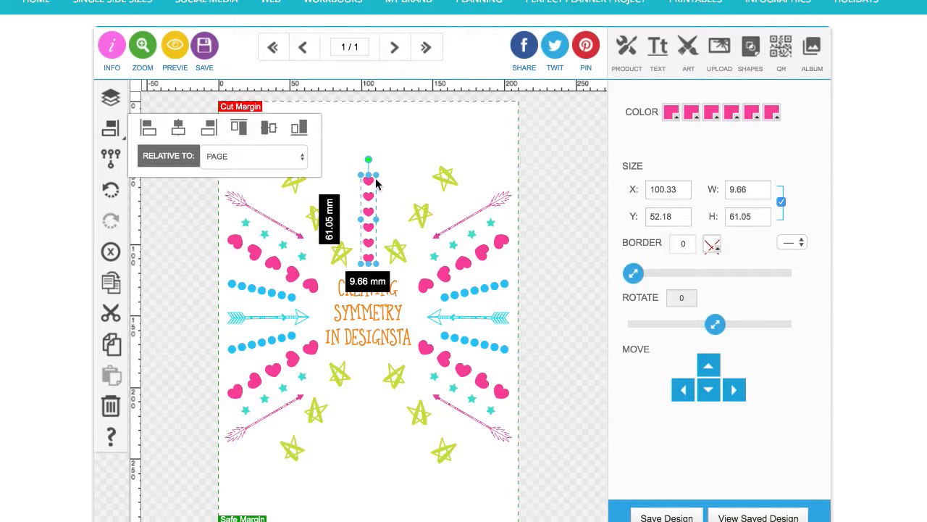
pyautogui.moveTo(377, 175); pyautogui.dragTo(381, 128)
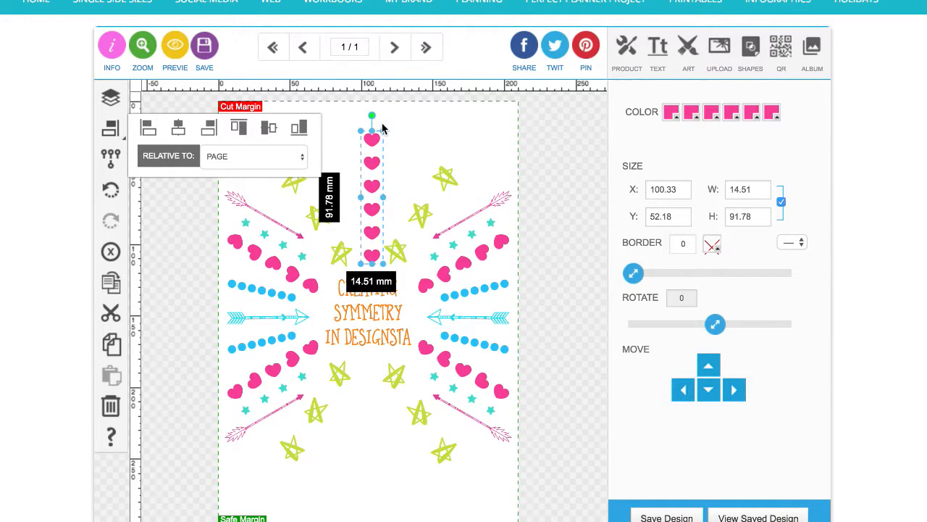
pyautogui.moveTo(373, 182); pyautogui.dragTo(371, 172)
pyautogui.click(179, 131)
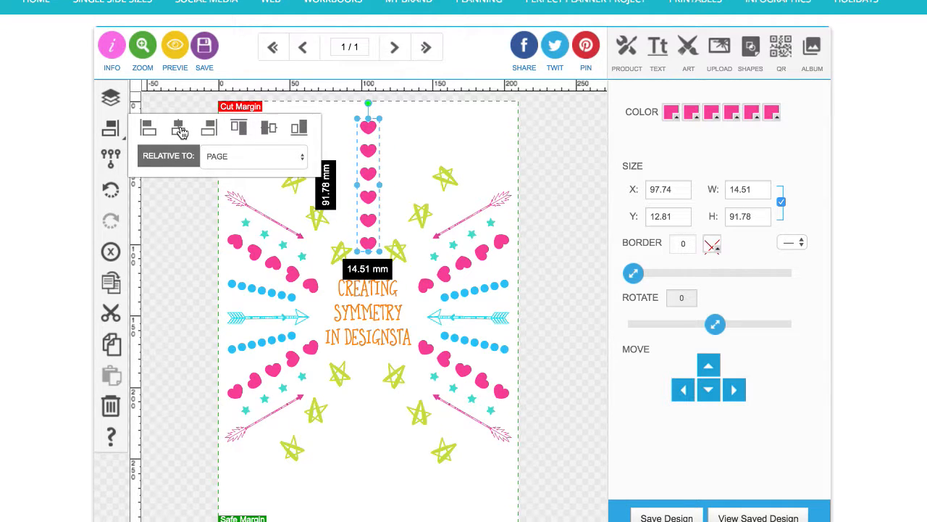
pyautogui.click(176, 233)
pyautogui.moveTo(368, 242); pyautogui.dragTo(371, 257)
pyautogui.click(111, 129)
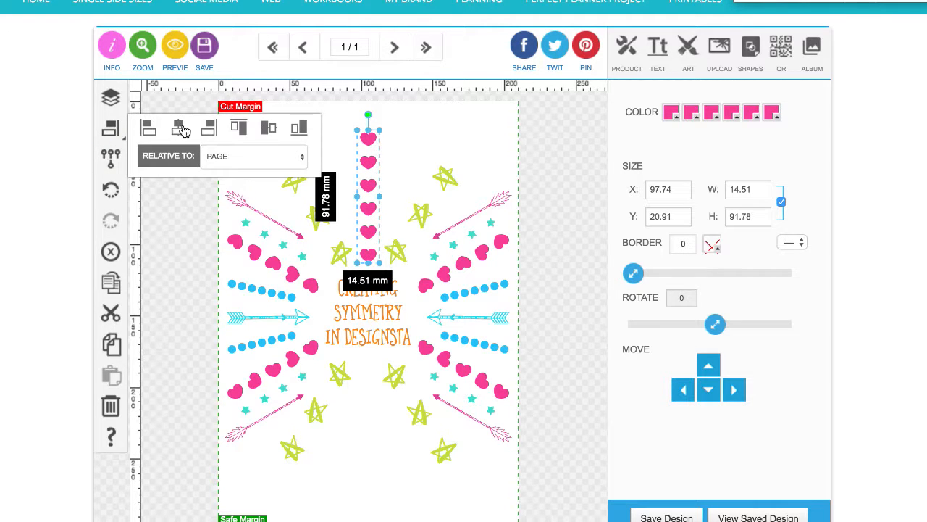
pyautogui.click(186, 235)
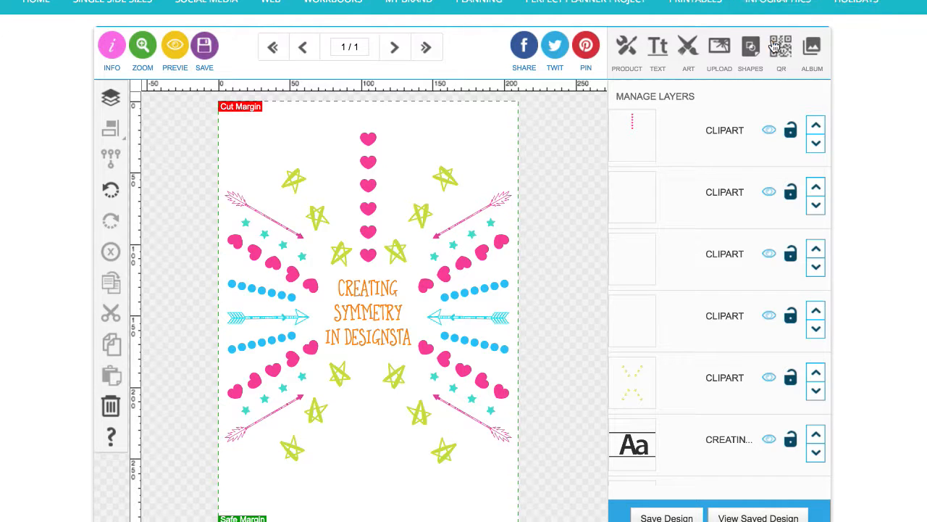
# Duplicate the heart column and place the shortened copy below the title on the centre line
pyautogui.click(369, 258)
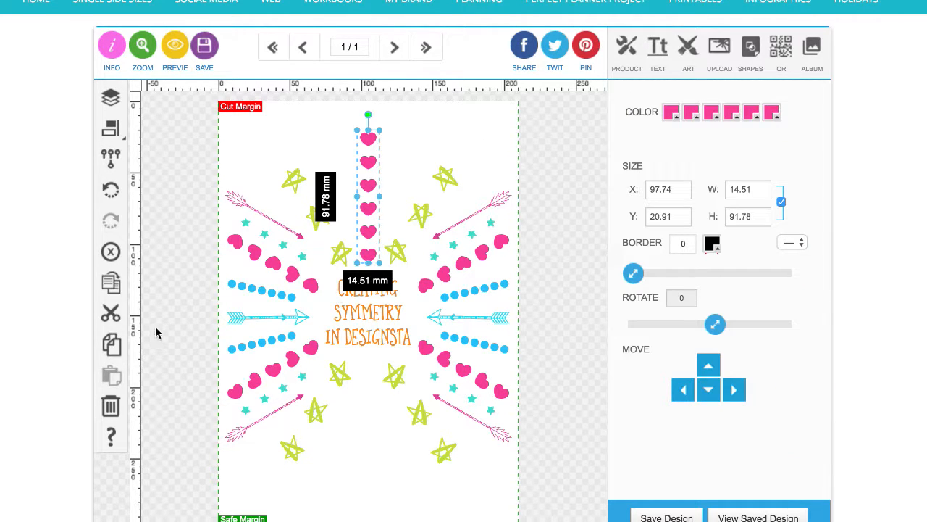
pyautogui.click(111, 283)
pyautogui.moveTo(381, 253); pyautogui.dragTo(376, 413)
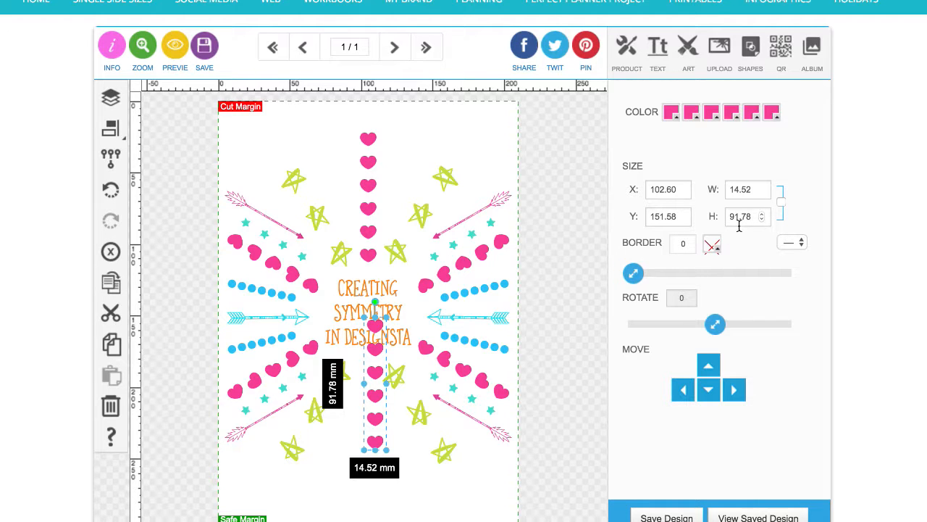
pyautogui.moveTo(377, 319); pyautogui.dragTo(376, 504)
pyautogui.moveTo(376, 463); pyautogui.dragTo(370, 371)
# Set the lower heart column's height to 91.78 mm to match the upper column
pyautogui.click(374, 257)
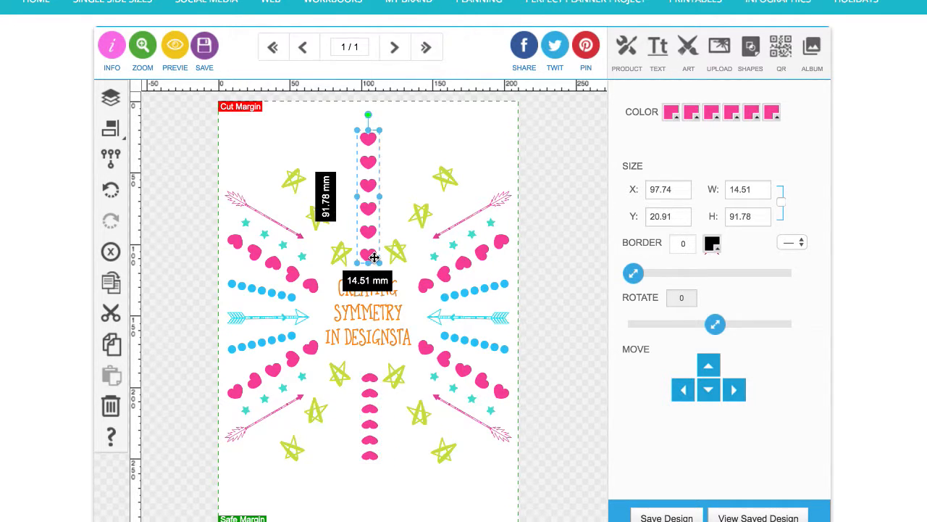
pyautogui.click(372, 393)
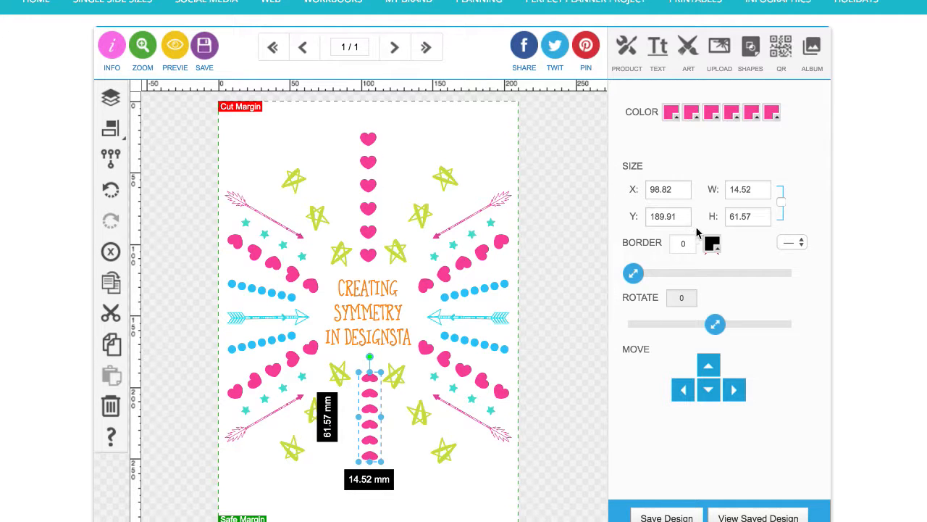
pyautogui.doubleClick(732, 216)
pyautogui.write('9')
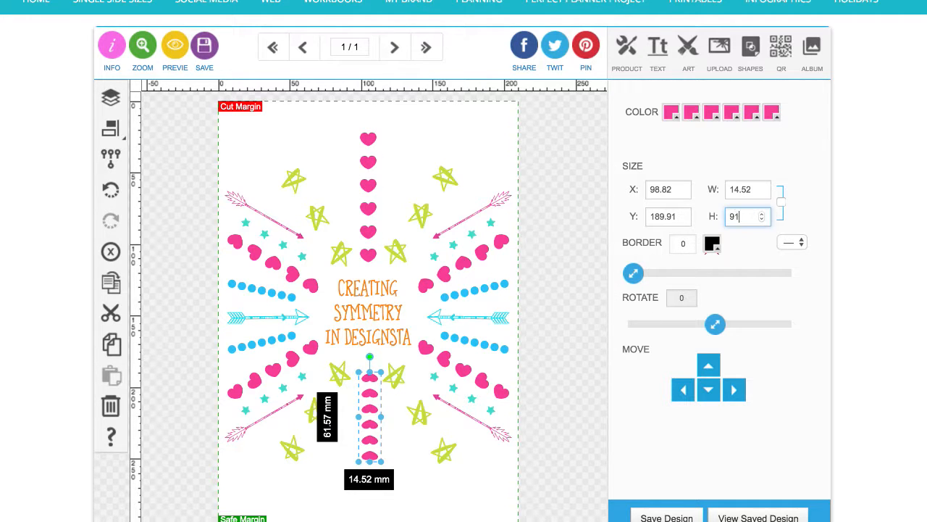
pyautogui.press('Return')
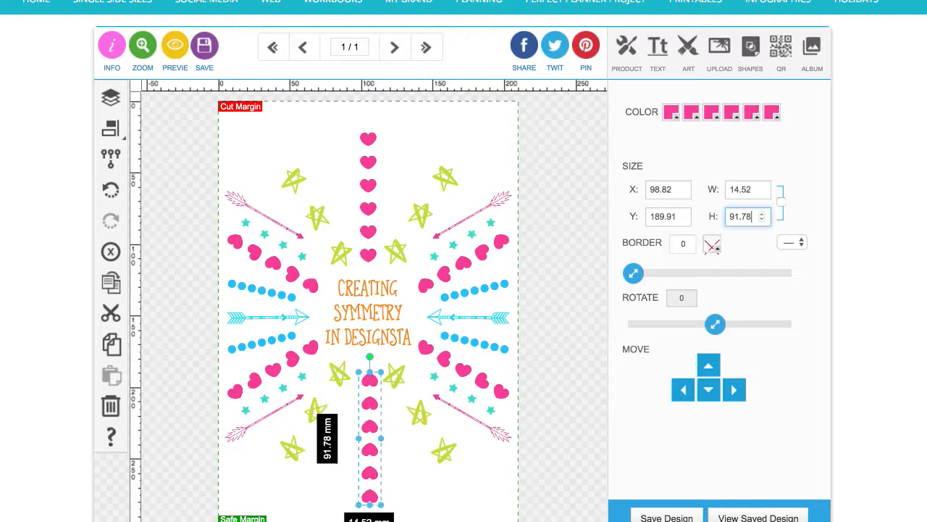
# Select both heart columns, centre them vertically on the page and group them together
pyautogui.keyDown('shift'); pyautogui.click(370, 257); pyautogui.keyUp('shift')
pyautogui.click(110, 162)
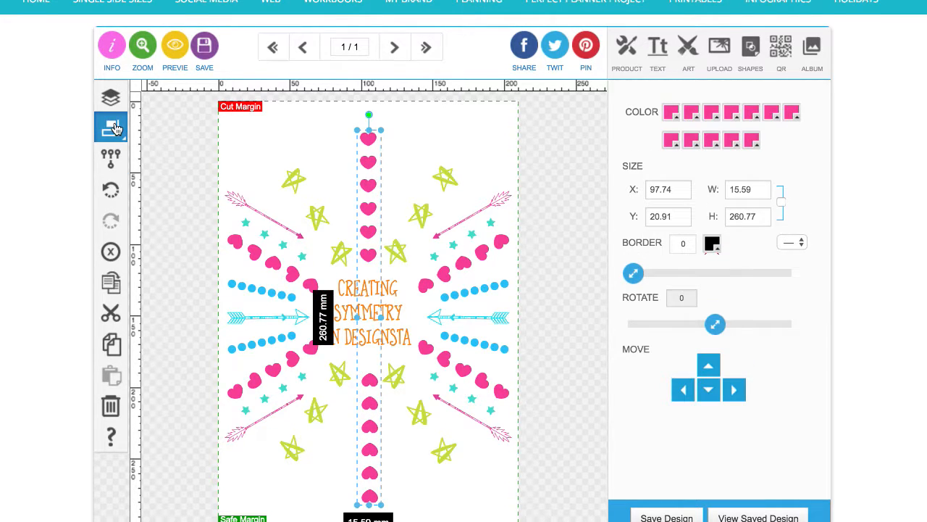
pyautogui.click(110, 129)
pyautogui.click(271, 130)
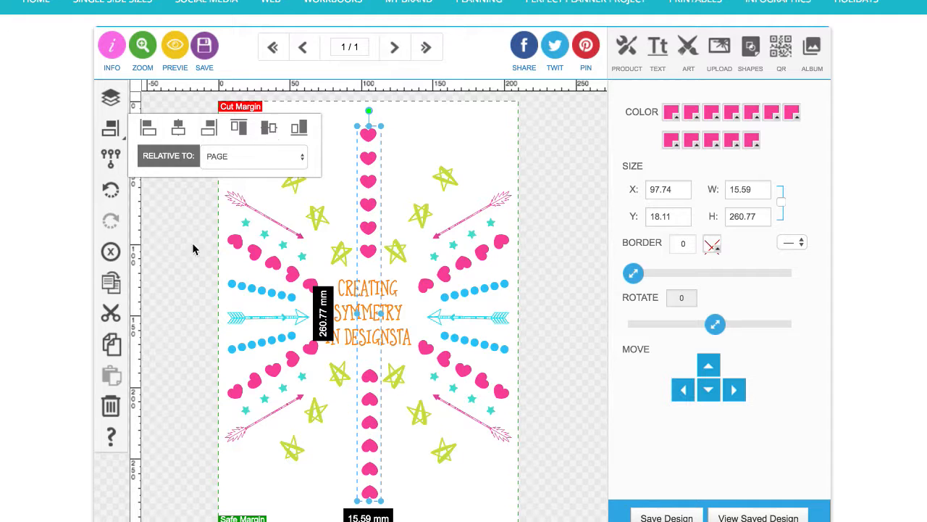
pyautogui.click(110, 159)
pyautogui.click(165, 231)
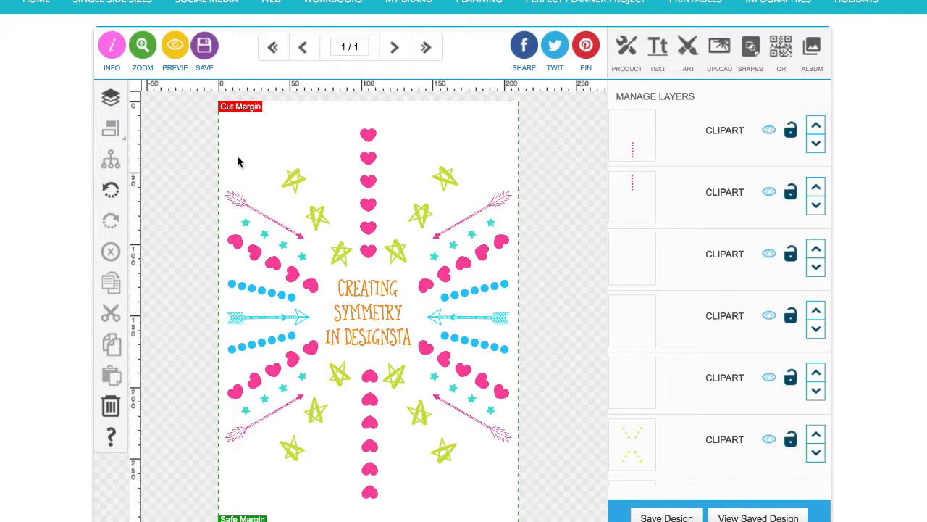
# Select each element group of the design in turn to examine how the elements are grouped
pyautogui.click(258, 258)
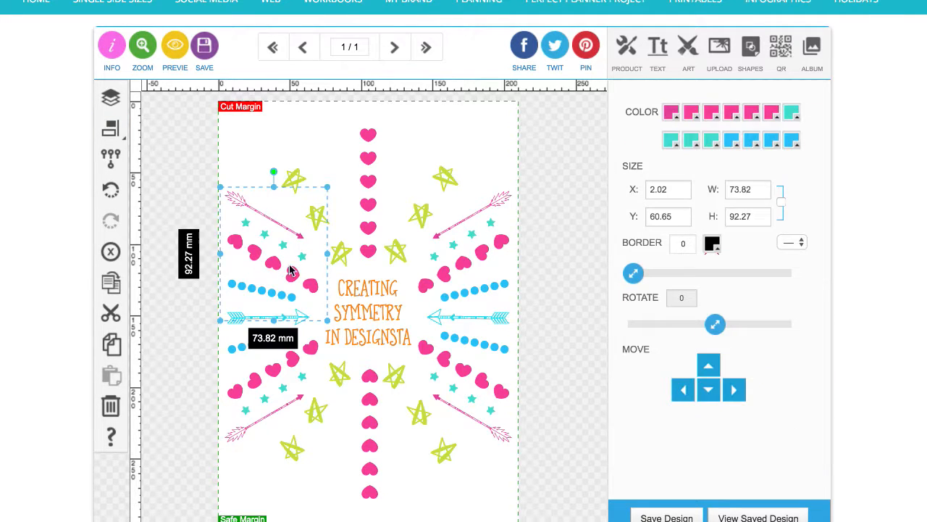
pyautogui.click(370, 251)
pyautogui.click(426, 283)
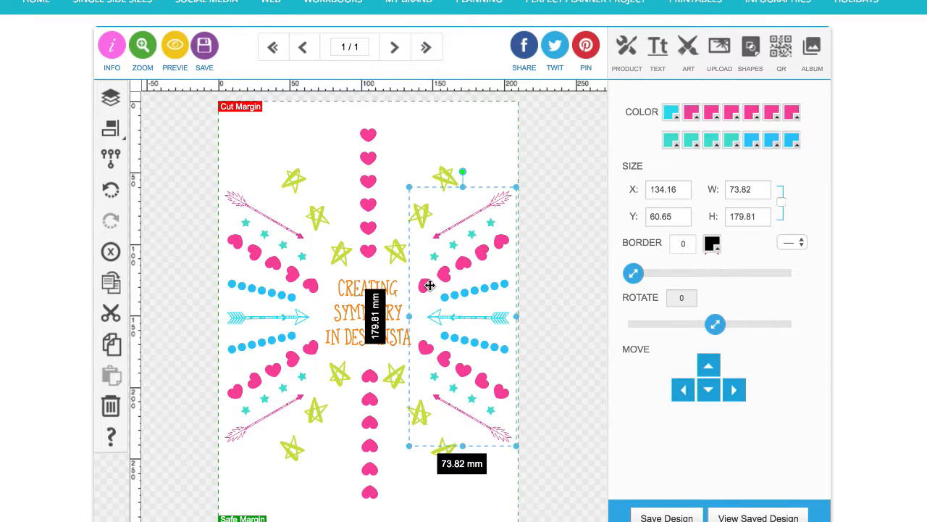
pyautogui.click(401, 337)
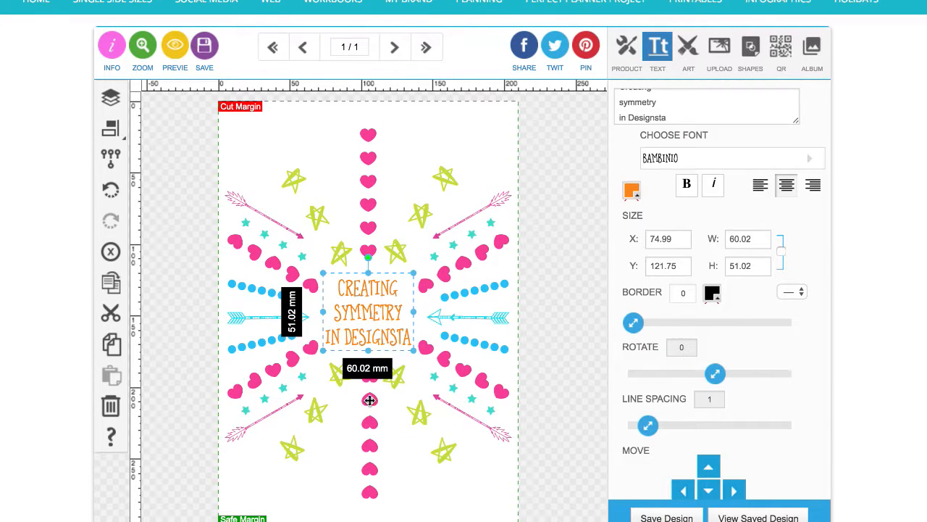
pyautogui.click(371, 399)
pyautogui.click(397, 384)
pyautogui.click(340, 381)
pyautogui.click(338, 380)
pyautogui.click(307, 383)
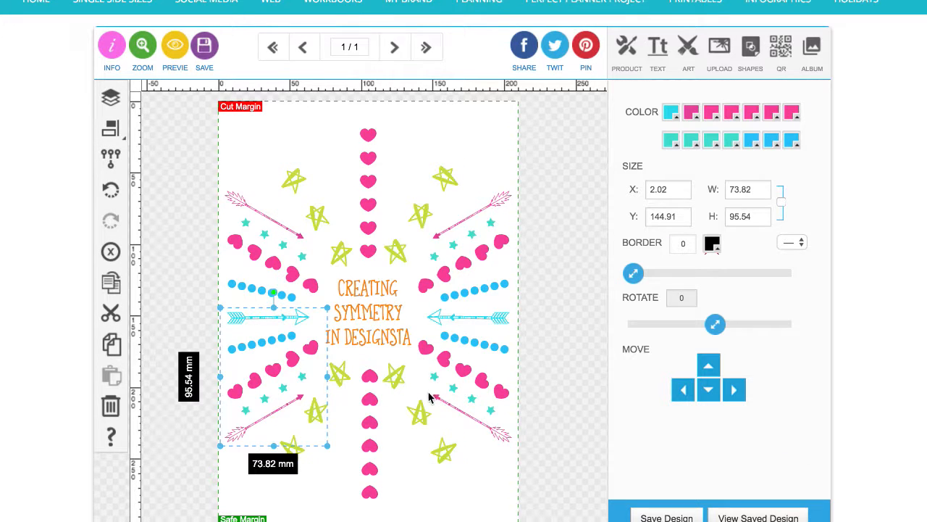
pyautogui.click(436, 398)
pyautogui.click(550, 386)
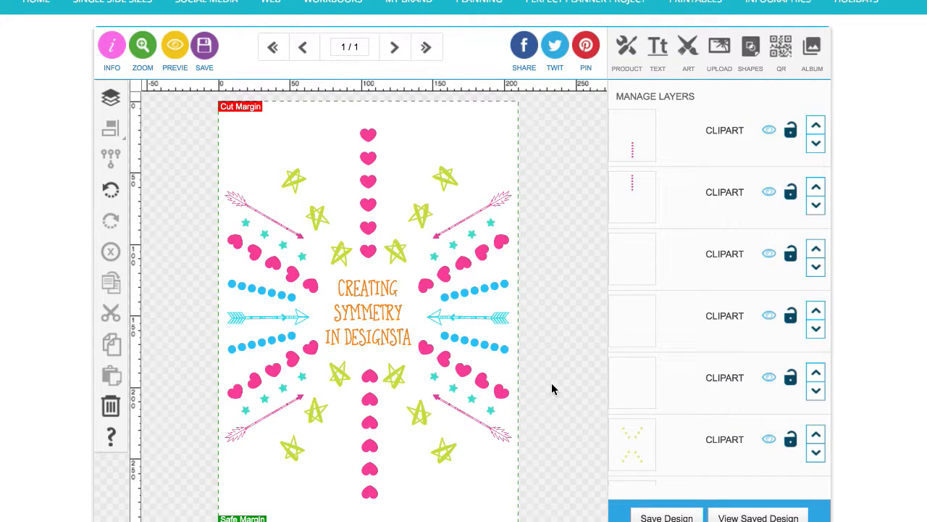